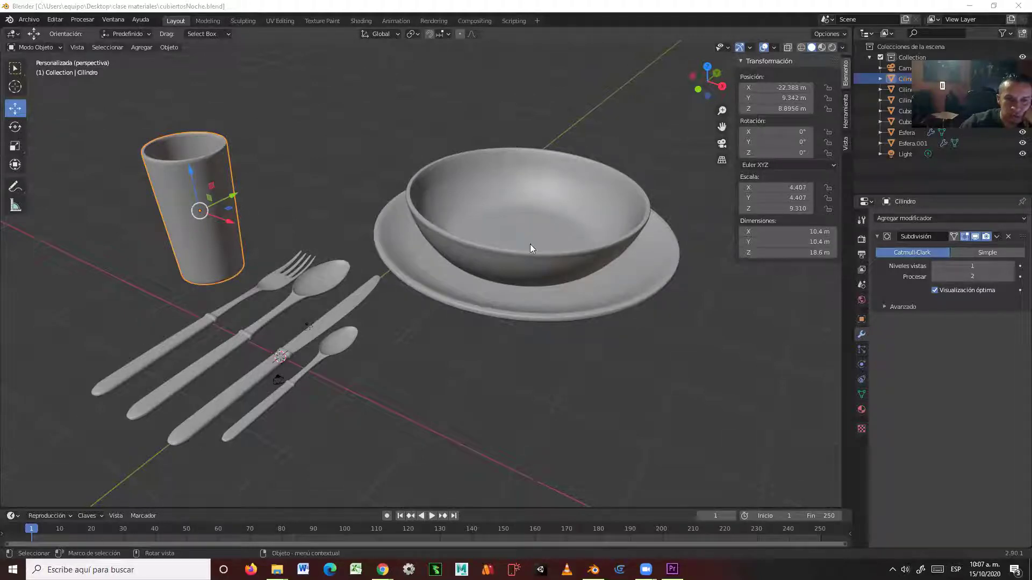
# Open the recently used file cubiertos.blend.
pyautogui.moveTo(657, 368)
pyautogui.mouseDown(button='middle')
pyautogui.moveTo(663, 319)
pyautogui.moveTo(663, 362)
pyautogui.moveTo(573, 339)
pyautogui.moveTo(481, 333)
pyautogui.moveTo(642, 382)
pyautogui.mouseUp(button='middle')
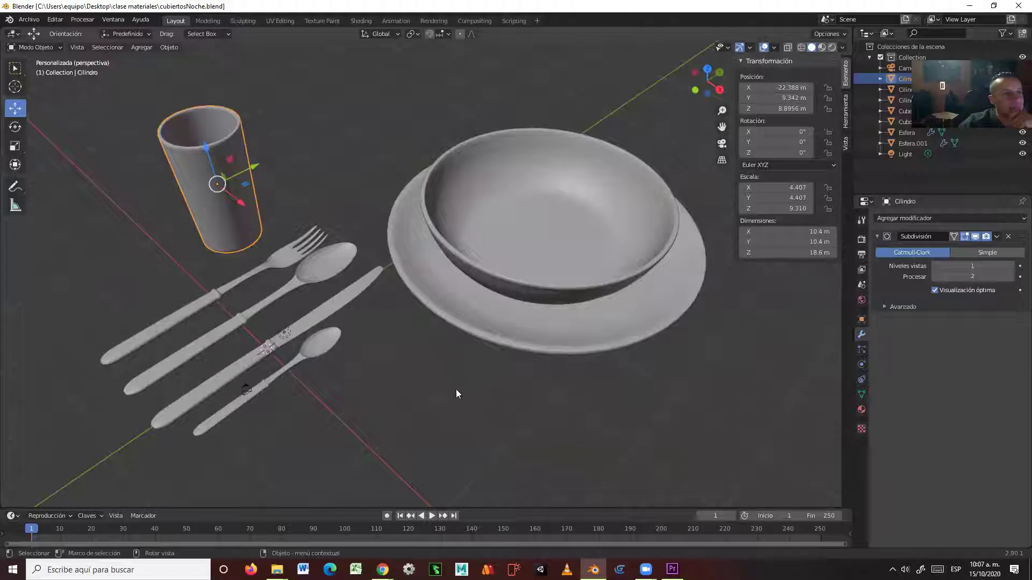
pyautogui.click(23, 22)
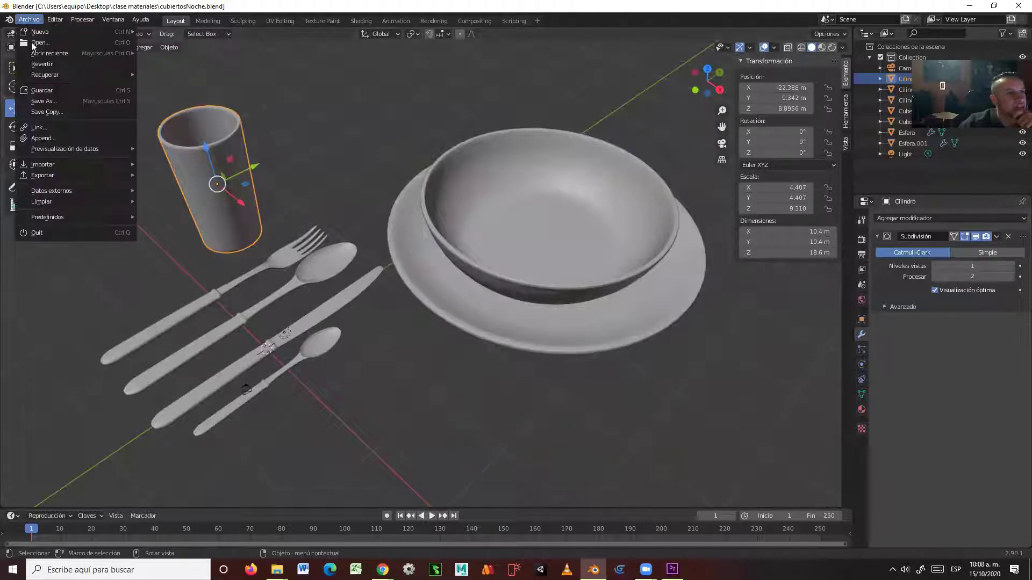
pyautogui.moveTo(76, 55)
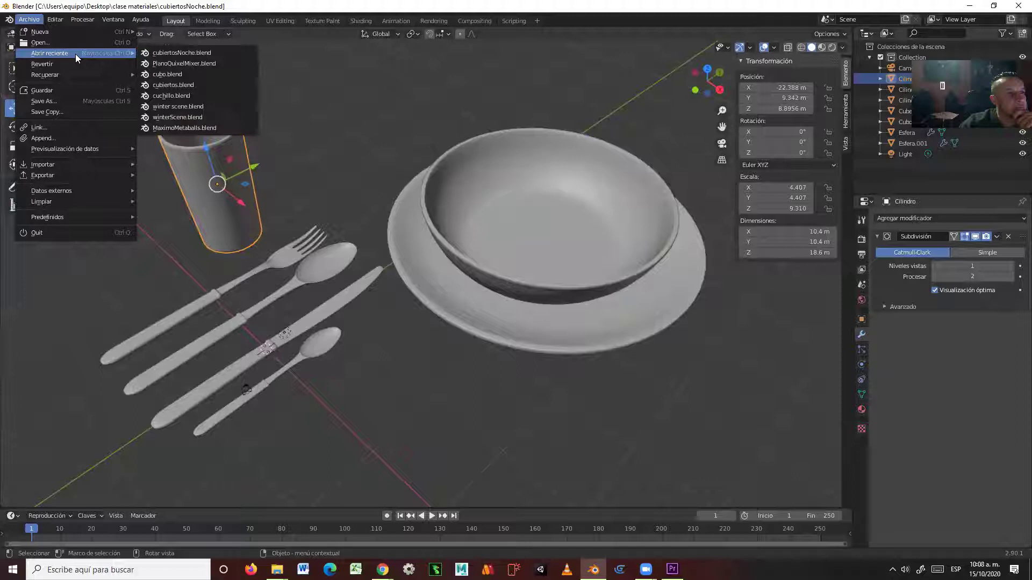
pyautogui.click(194, 86)
# Add a cylinder mesh and place it beside the small spoon along the X axis, raised about 2.3 m.
pyautogui.moveTo(586, 354)
pyautogui.mouseDown(button='middle')
pyautogui.moveTo(481, 380)
pyautogui.moveTo(436, 374)
pyautogui.moveTo(586, 333)
pyautogui.moveTo(607, 384)
pyautogui.moveTo(597, 391)
pyautogui.moveTo(539, 342)
pyautogui.moveTo(566, 358)
pyautogui.mouseUp(button='middle')
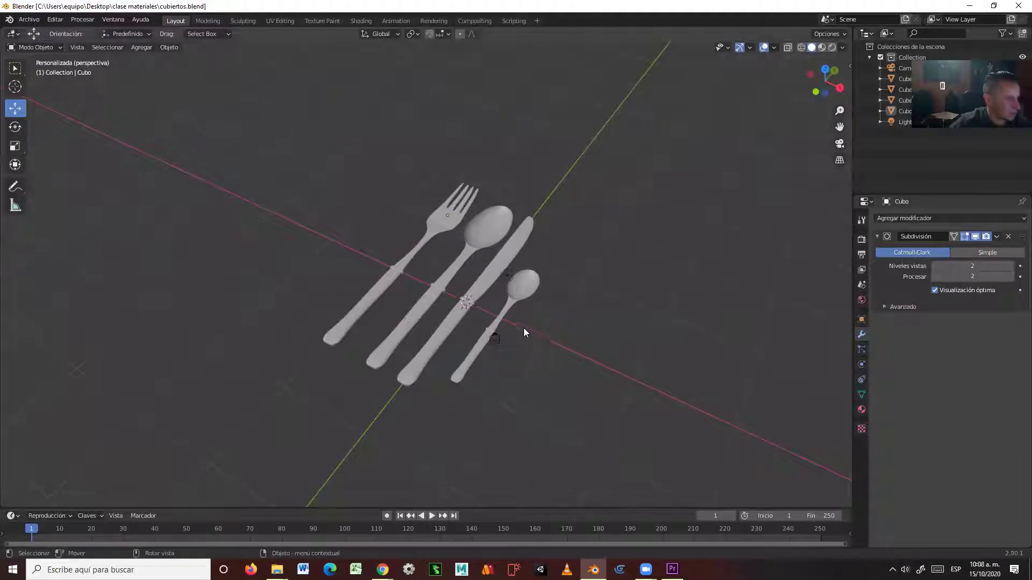
pyautogui.moveTo(545, 310); pyautogui.dragTo(428, 336, button='middle')
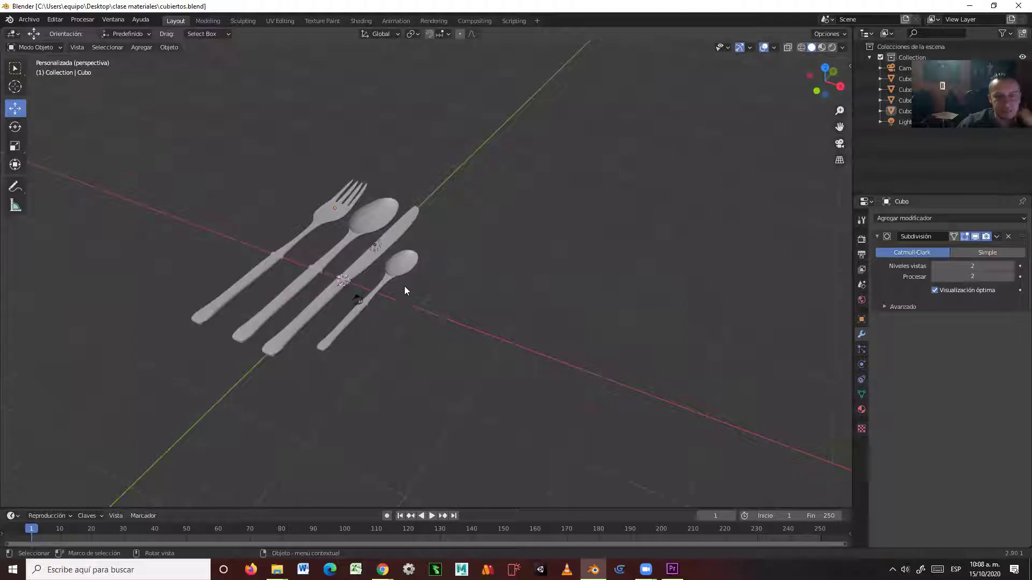
pyautogui.click(144, 48)
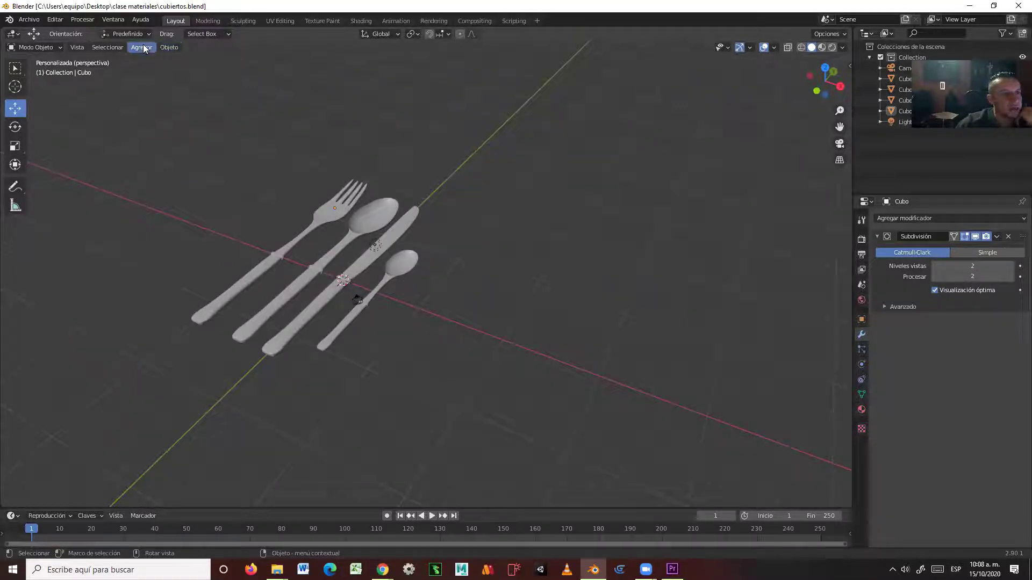
pyautogui.click(139, 49)
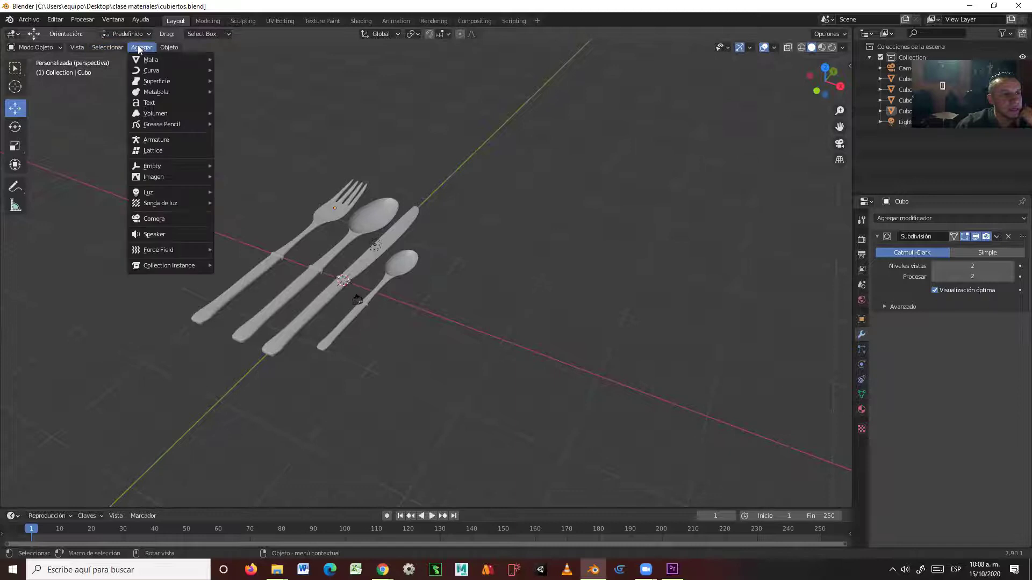
pyautogui.moveTo(150, 61)
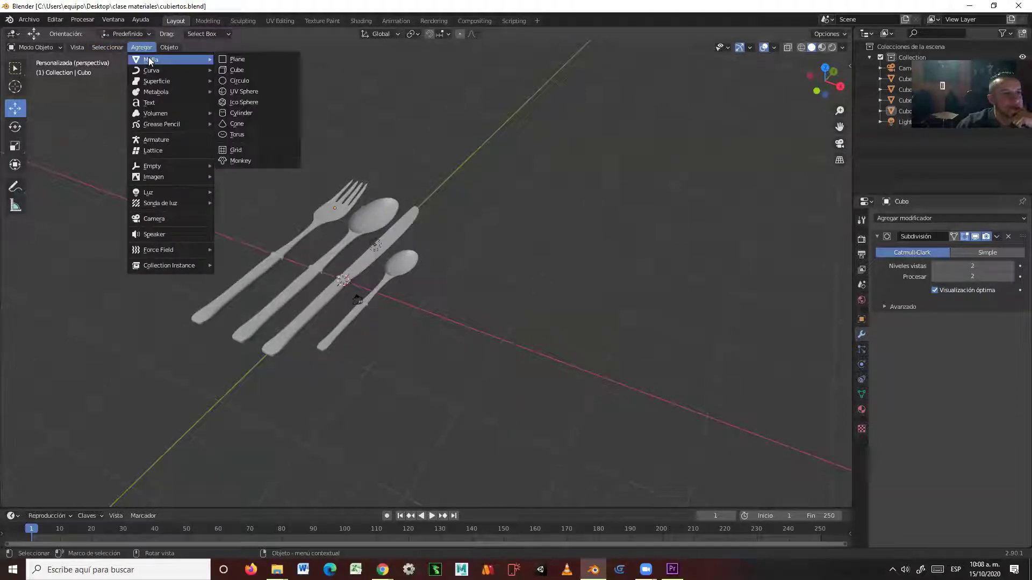
pyautogui.click(249, 116)
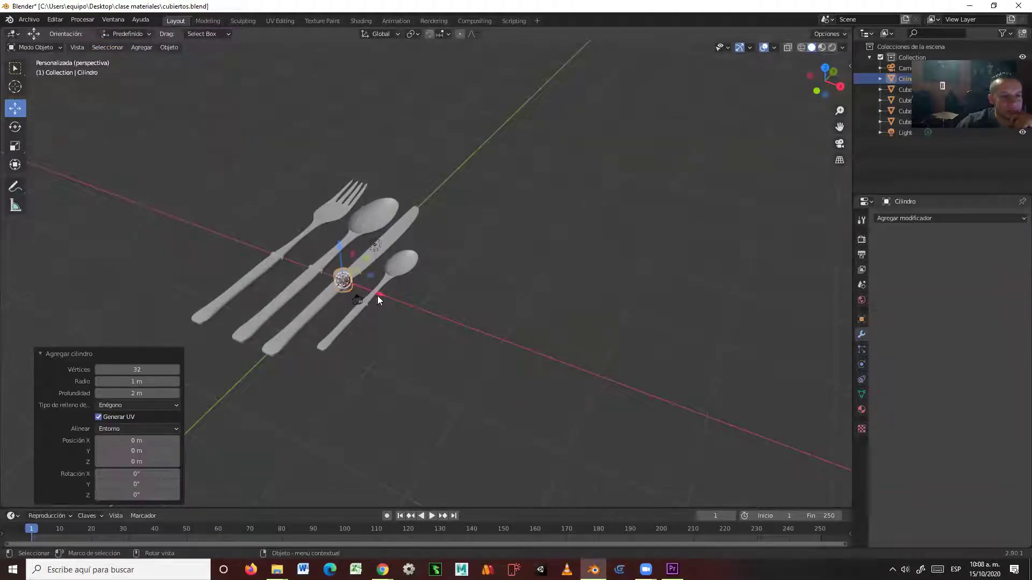
pyautogui.moveTo(378, 299); pyautogui.dragTo(455, 274)
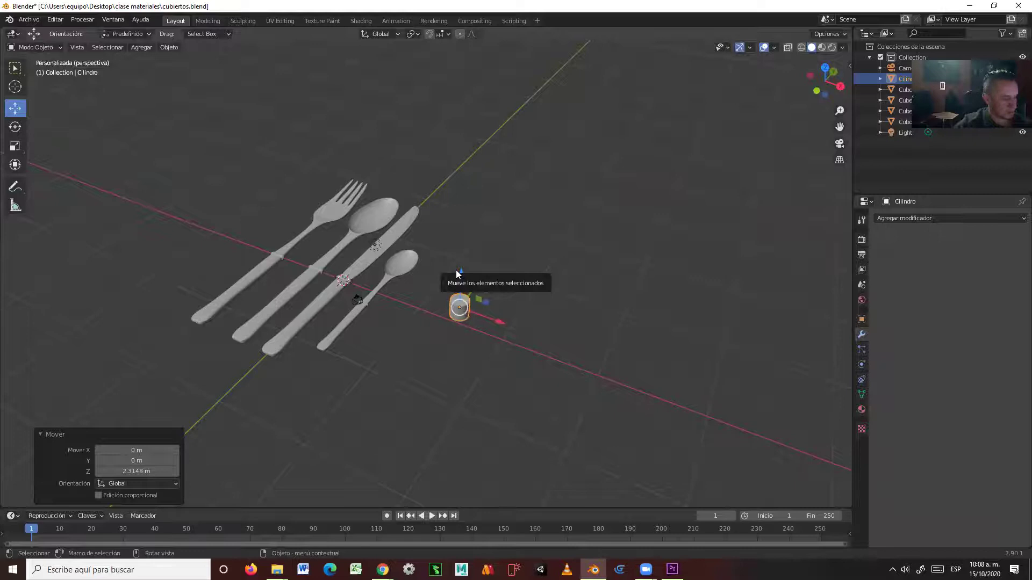
# Stretch the cylinder along Z to about 2.25 times its height.
pyautogui.press('KP_Decimal')
pyautogui.moveTo(546, 339); pyautogui.dragTo(547, 310, button='middle')
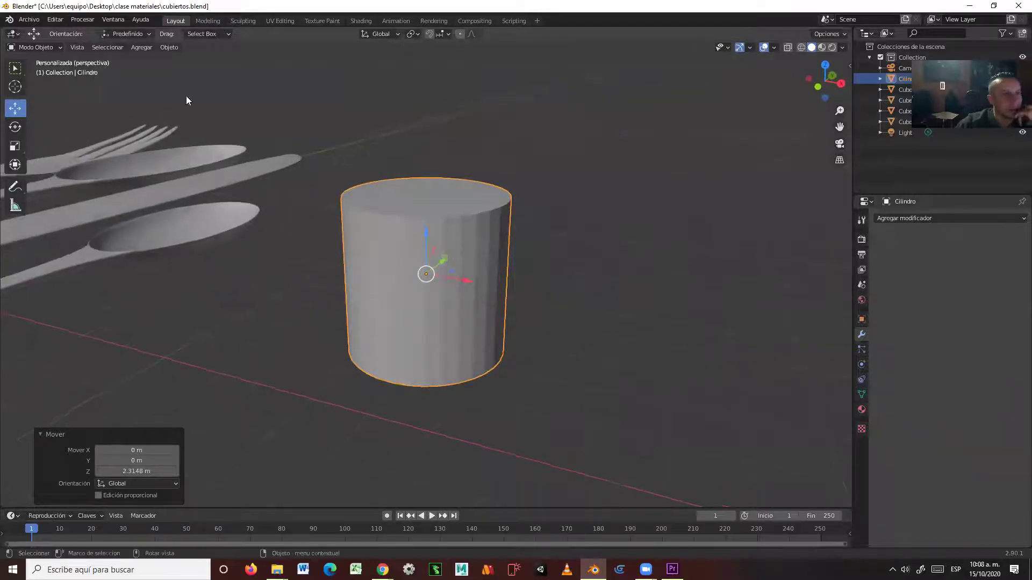
pyautogui.scroll(-5, 460, 221)
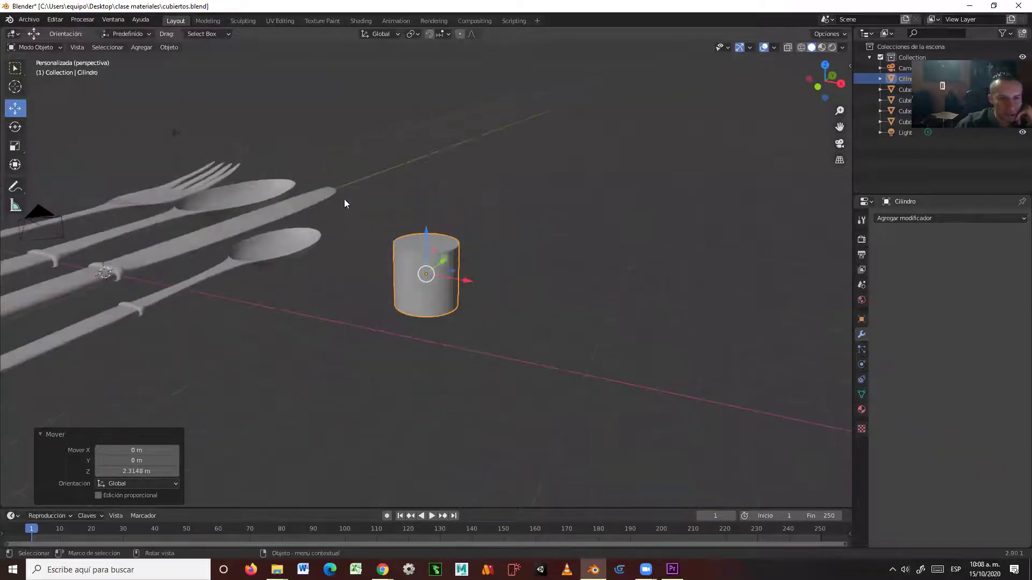
pyautogui.click(14, 146)
pyautogui.moveTo(424, 232); pyautogui.dragTo(426, 176)
pyautogui.moveTo(510, 266)
pyautogui.mouseDown(button='middle')
pyautogui.moveTo(549, 240)
pyautogui.moveTo(513, 277)
pyautogui.moveTo(519, 244)
pyautogui.moveTo(515, 269)
pyautogui.moveTo(501, 275)
pyautogui.mouseUp(button='middle')
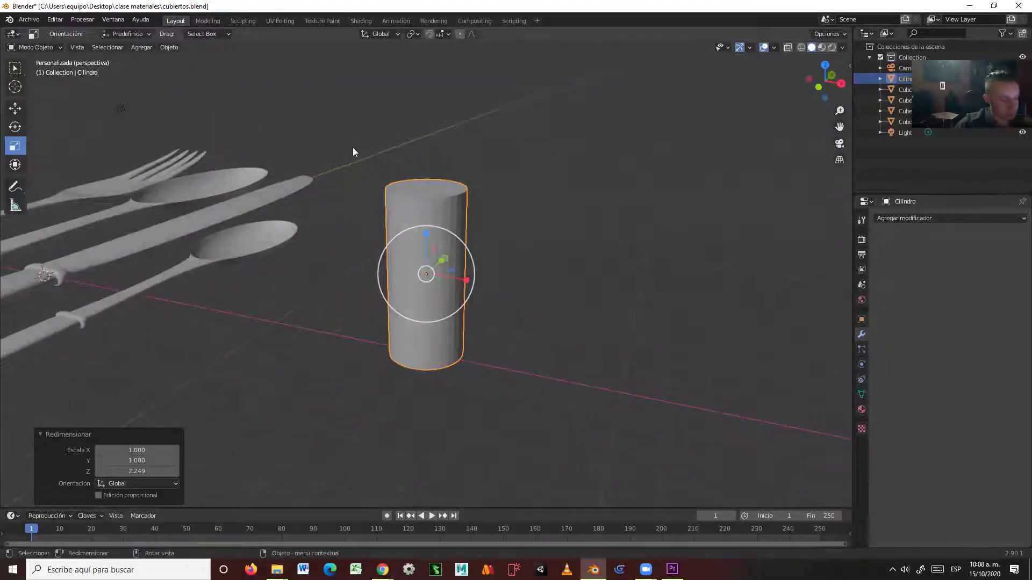
# Delete the cylinder's top face in Edit Mode to open the glass.
pyautogui.press('Tab')
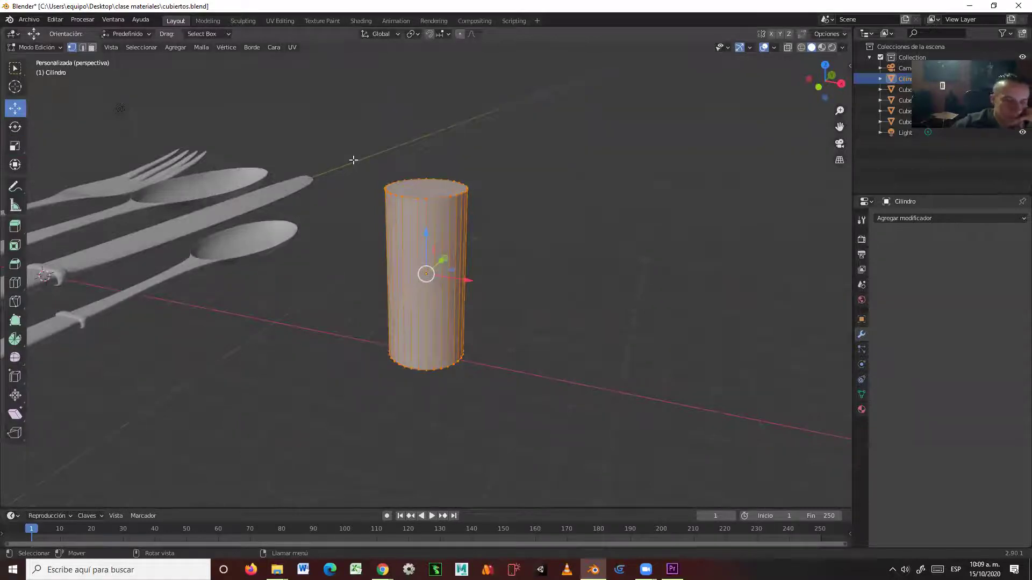
pyautogui.scroll(1, 483, 277)
pyautogui.moveTo(484, 330); pyautogui.dragTo(506, 223, button='middle')
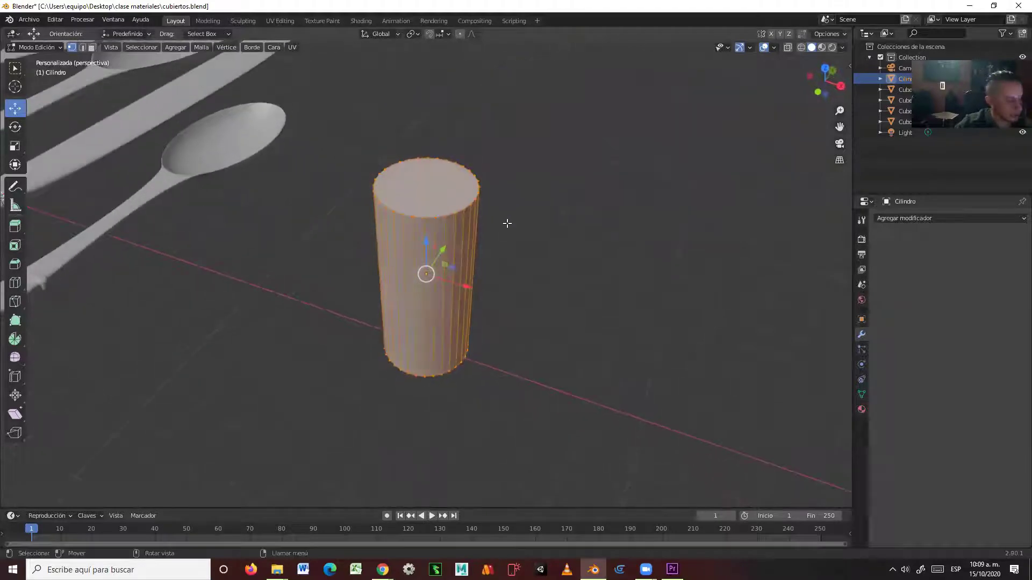
pyautogui.press('3')
pyautogui.click(453, 190)
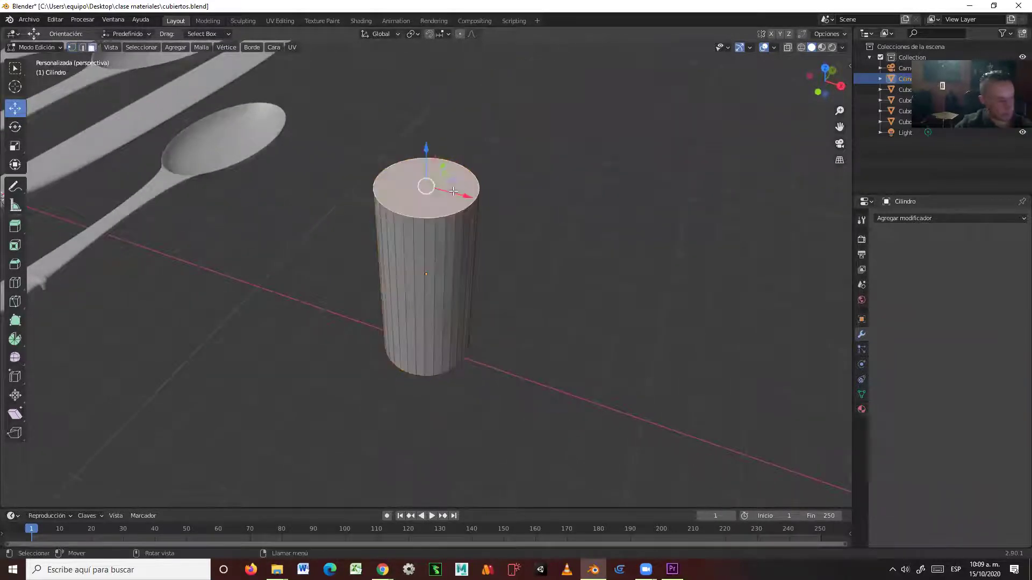
pyautogui.press('x')
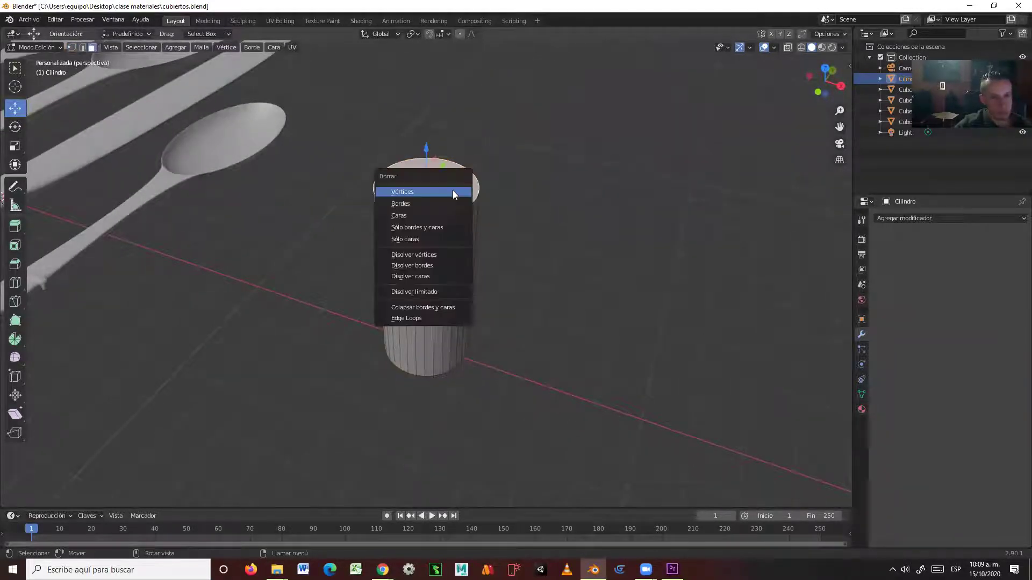
pyautogui.click(424, 215)
# Add a Subdivision Surface modifier to the open cylinder and set its viewport levels to 0.
pyautogui.moveTo(530, 279); pyautogui.dragTo(661, 285, button='middle')
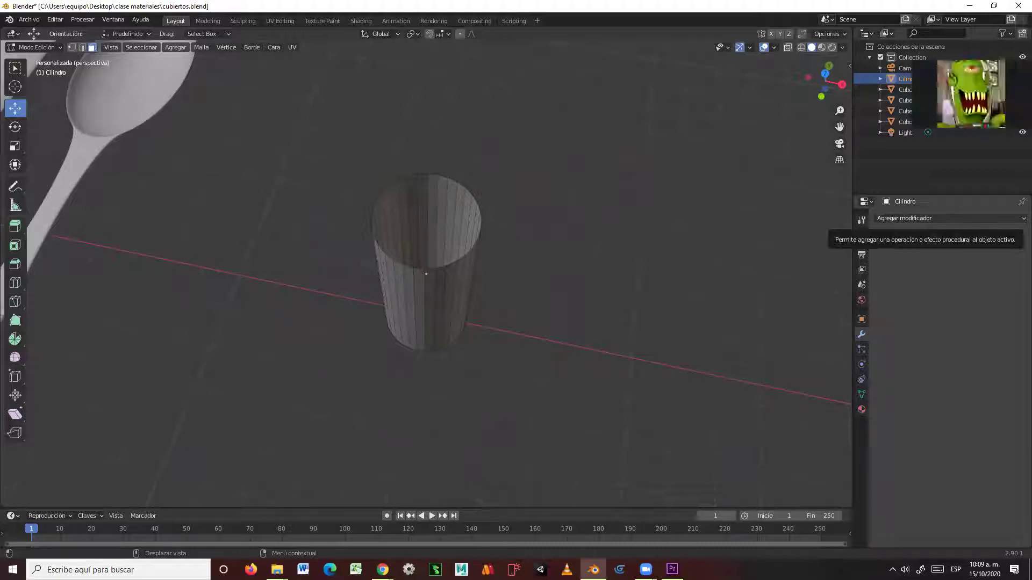
pyautogui.moveTo(509, 261); pyautogui.dragTo(517, 228, button='middle')
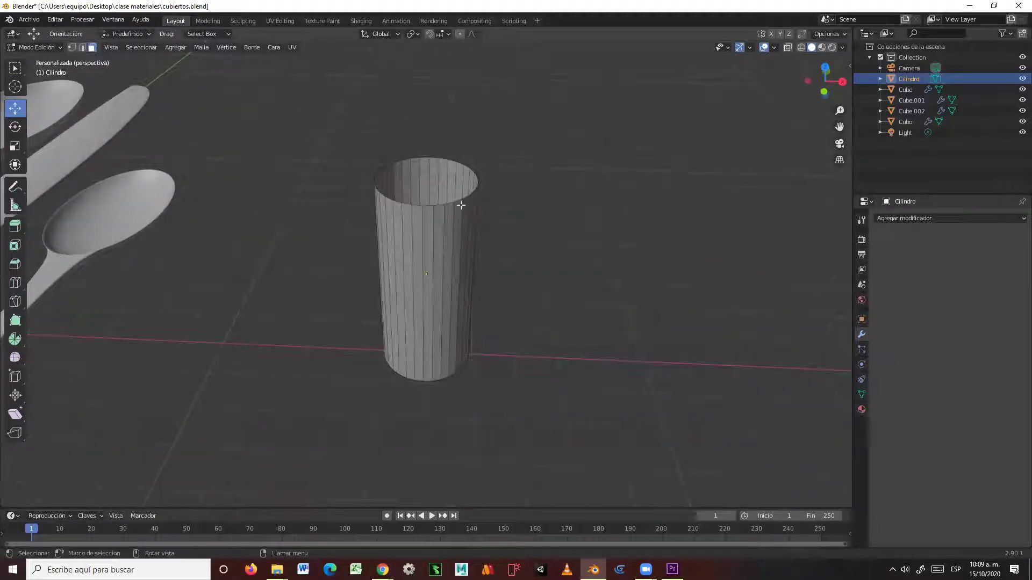
pyautogui.click(939, 219)
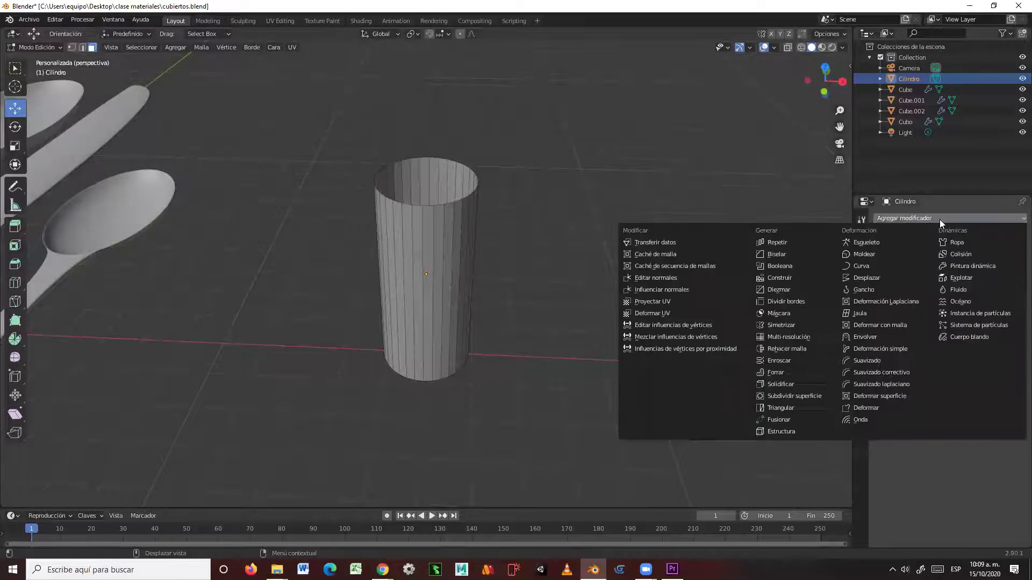
pyautogui.click(808, 394)
pyautogui.moveTo(627, 365); pyautogui.dragTo(530, 339, button='middle')
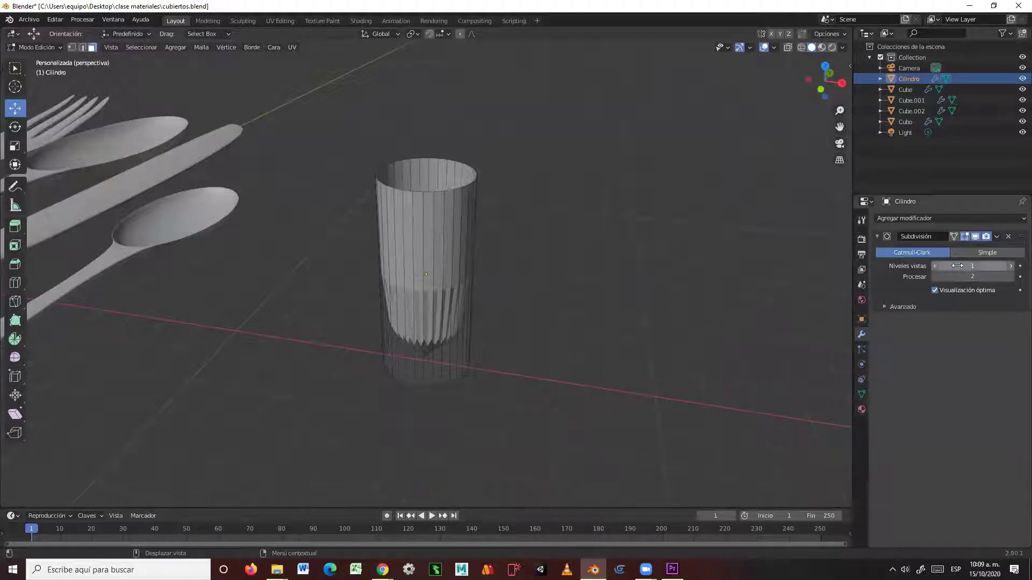
pyautogui.click(935, 266)
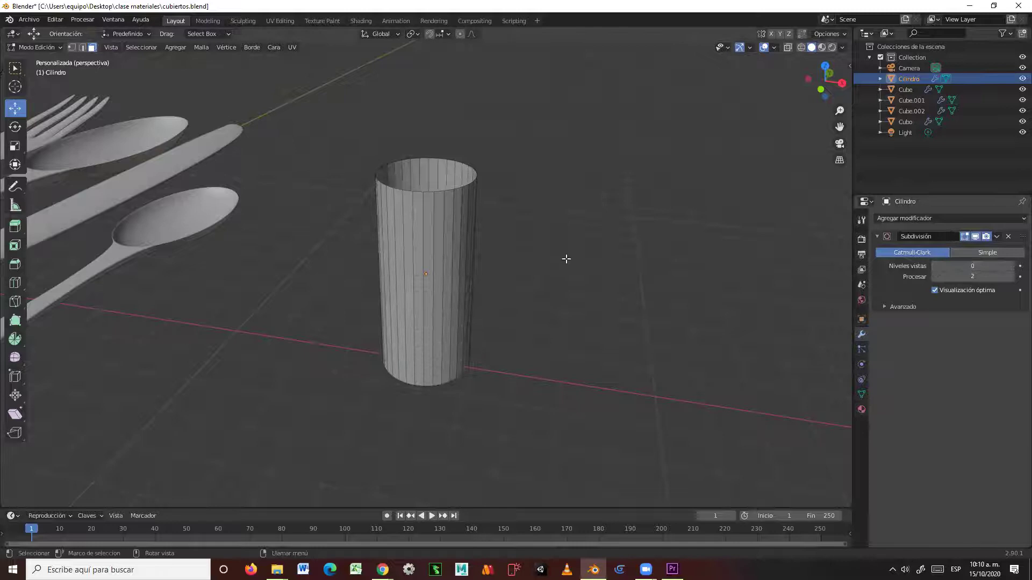
pyautogui.moveTo(566, 257); pyautogui.dragTo(591, 236, button='middle')
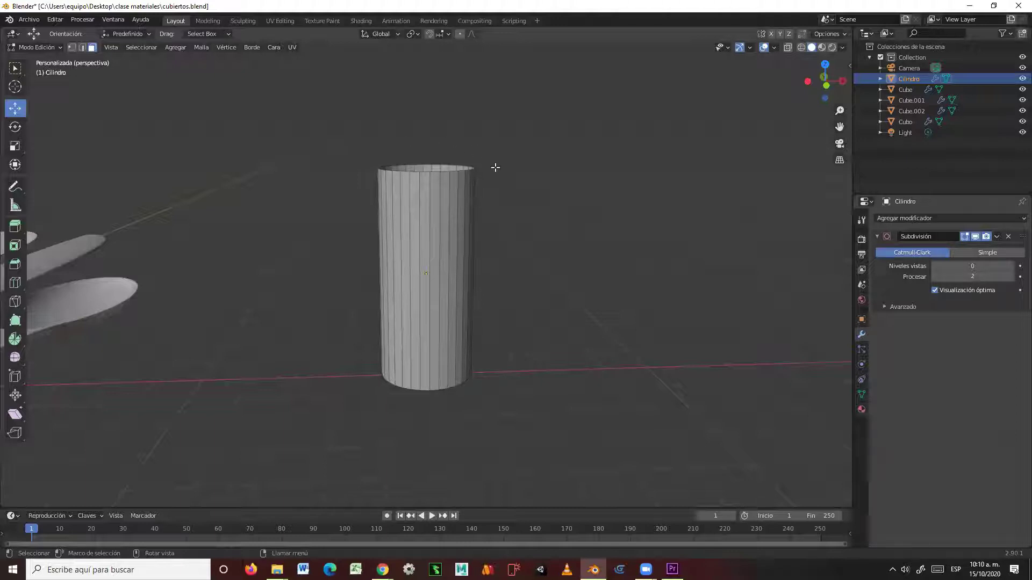
# Select the vertices of the cylinder's upper rim and scale them uniformly by about 1.23.
pyautogui.click(72, 48)
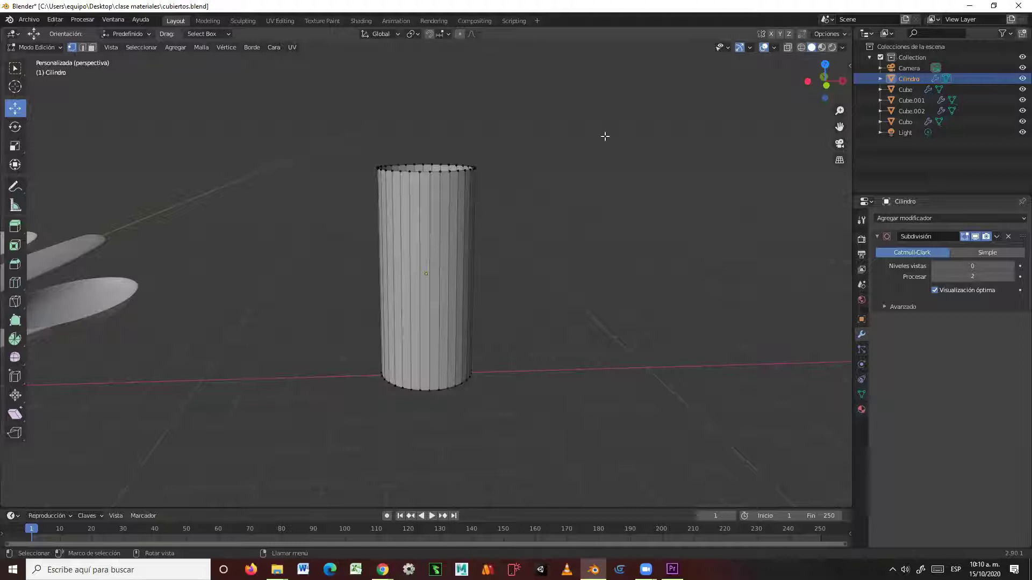
pyautogui.moveTo(335, 137); pyautogui.dragTo(508, 186)
pyautogui.moveTo(508, 185); pyautogui.dragTo(479, 206, button='middle')
pyautogui.click(15, 147)
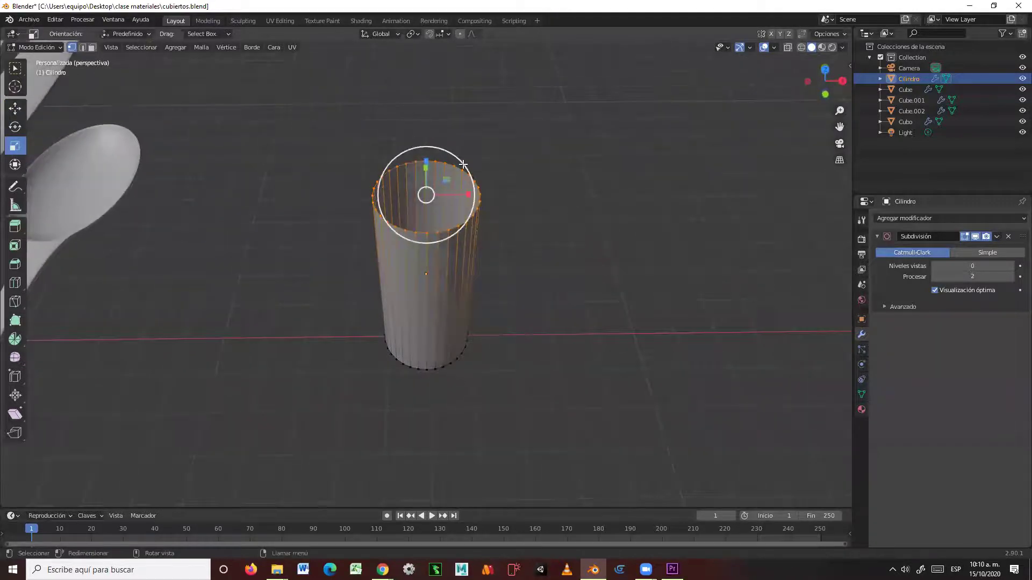
pyautogui.moveTo(464, 163); pyautogui.dragTo(482, 161)
# Widen the selected upper rim slightly more with a uniform scale of about 1.055.
pyautogui.moveTo(601, 235); pyautogui.dragTo(603, 178, button='middle')
pyautogui.moveTo(465, 138)
pyautogui.mouseDown()
pyautogui.moveTo(495, 131)
pyautogui.moveTo(475, 141)
pyautogui.mouseUp()
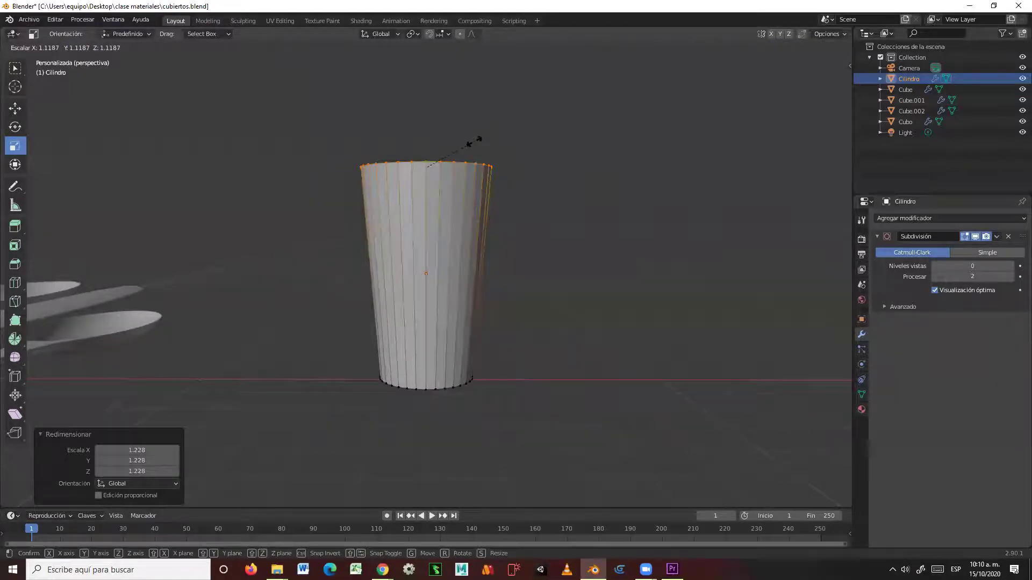
pyautogui.rightClick(474, 141)
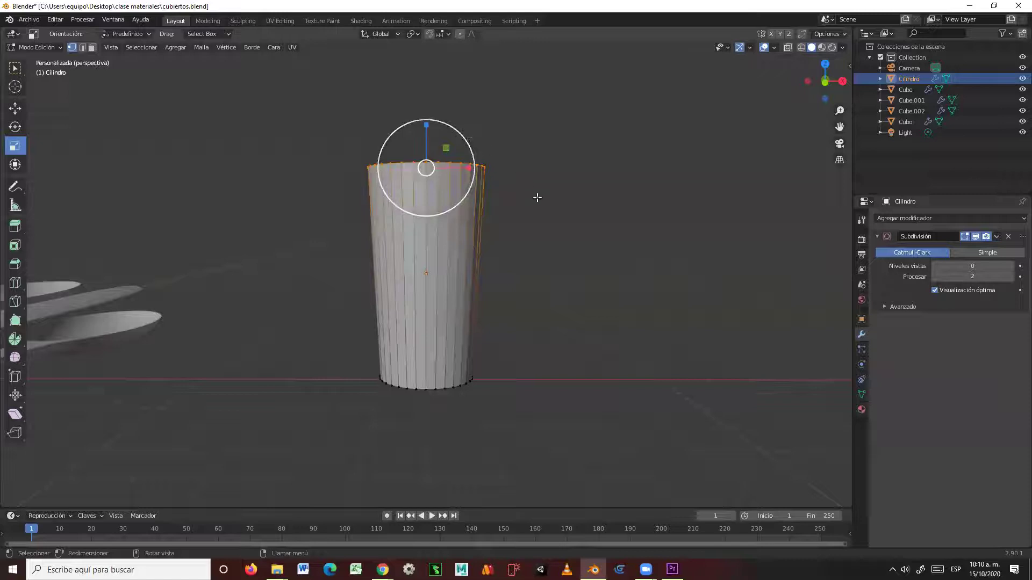
pyautogui.moveTo(537, 196); pyautogui.dragTo(536, 209, button='middle')
pyautogui.moveTo(464, 140); pyautogui.dragTo(470, 143)
pyautogui.moveTo(538, 191); pyautogui.dragTo(506, 155, button='middle')
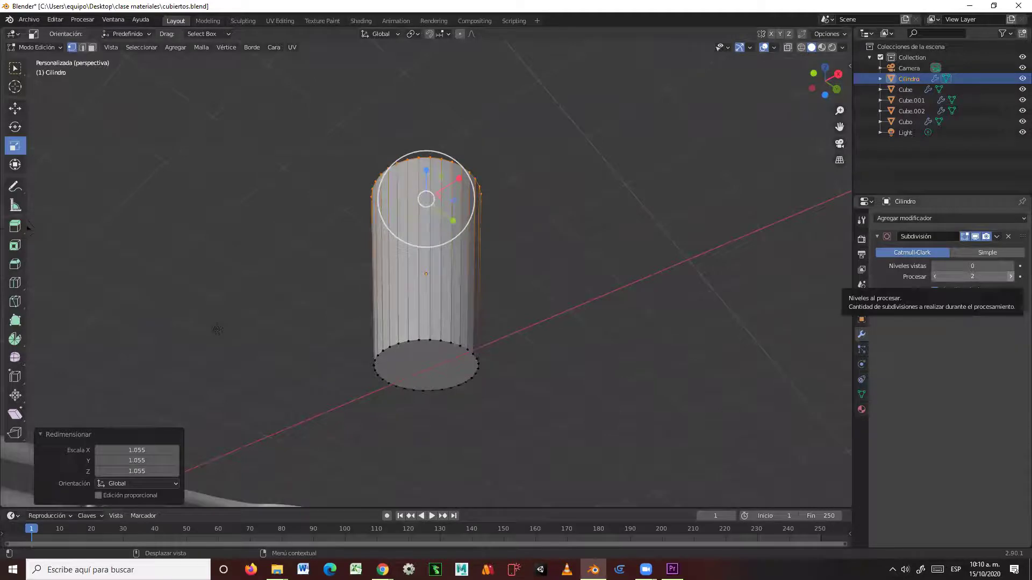
pyautogui.press('XF86AudioLowerVolume')
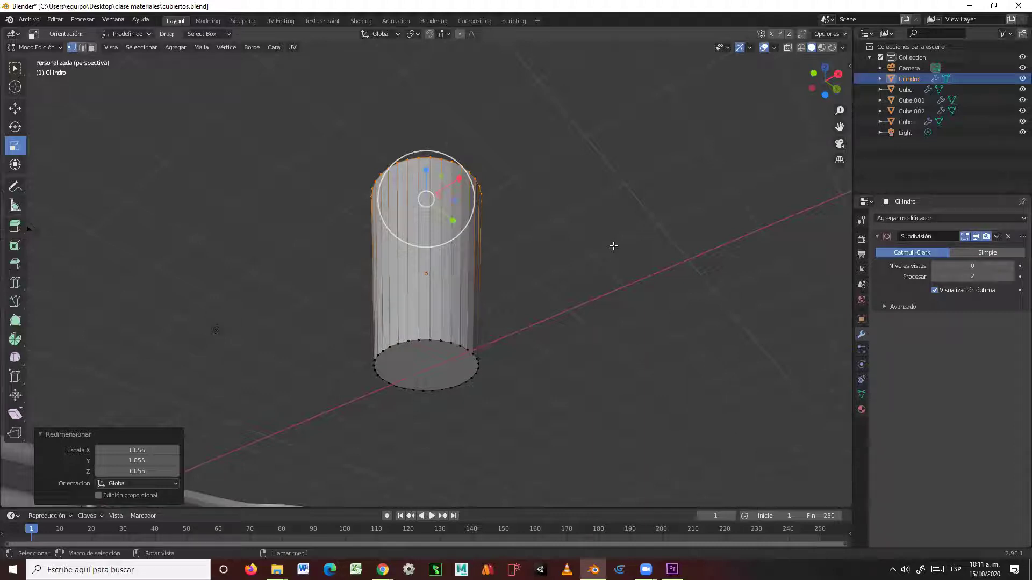
pyautogui.moveTo(601, 244); pyautogui.dragTo(627, 349, button='middle')
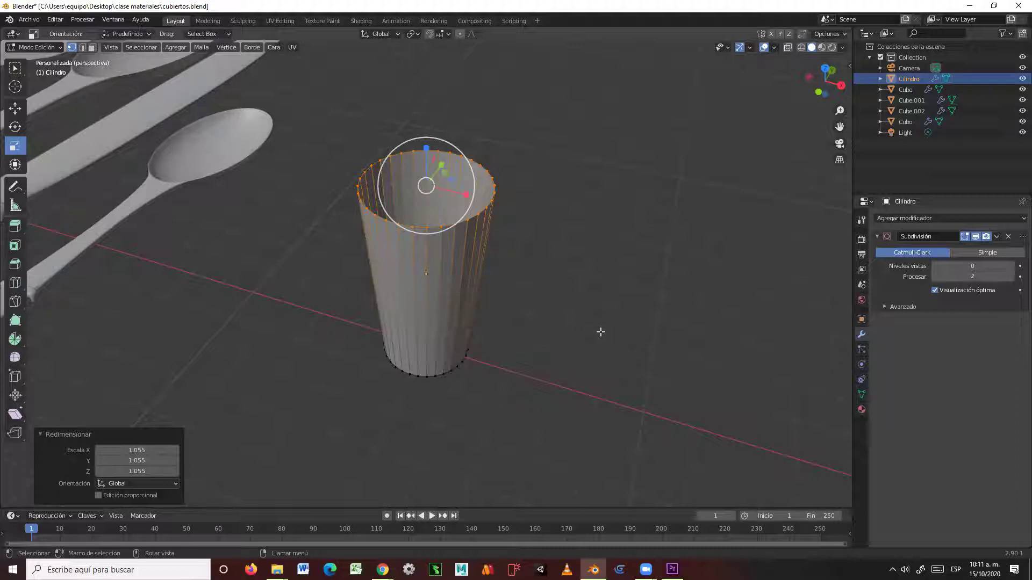
pyautogui.moveTo(609, 330); pyautogui.dragTo(591, 316, button='middle')
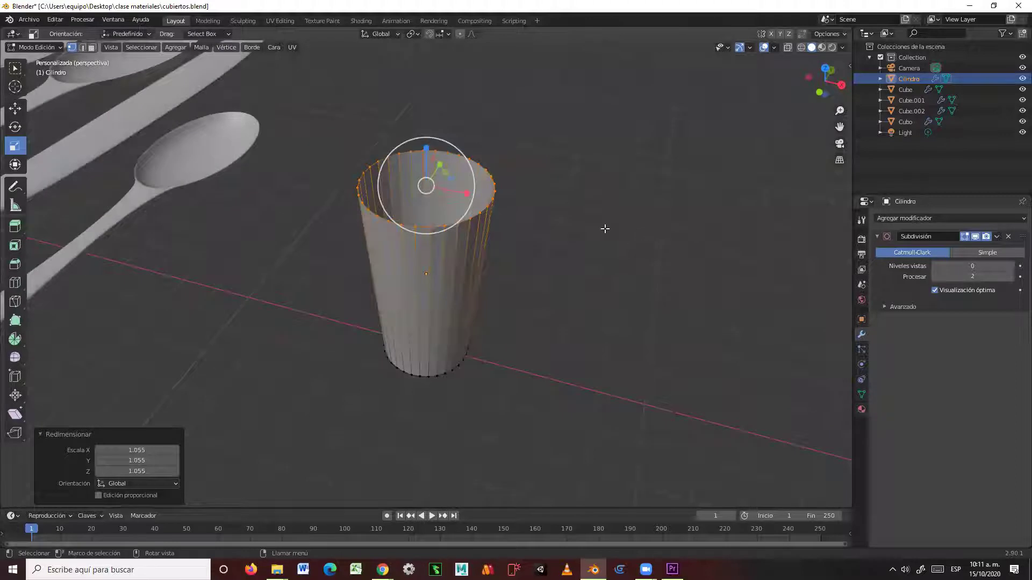
pyautogui.scroll(2, 588, 250)
pyautogui.moveTo(546, 221); pyautogui.dragTo(536, 161, button='middle')
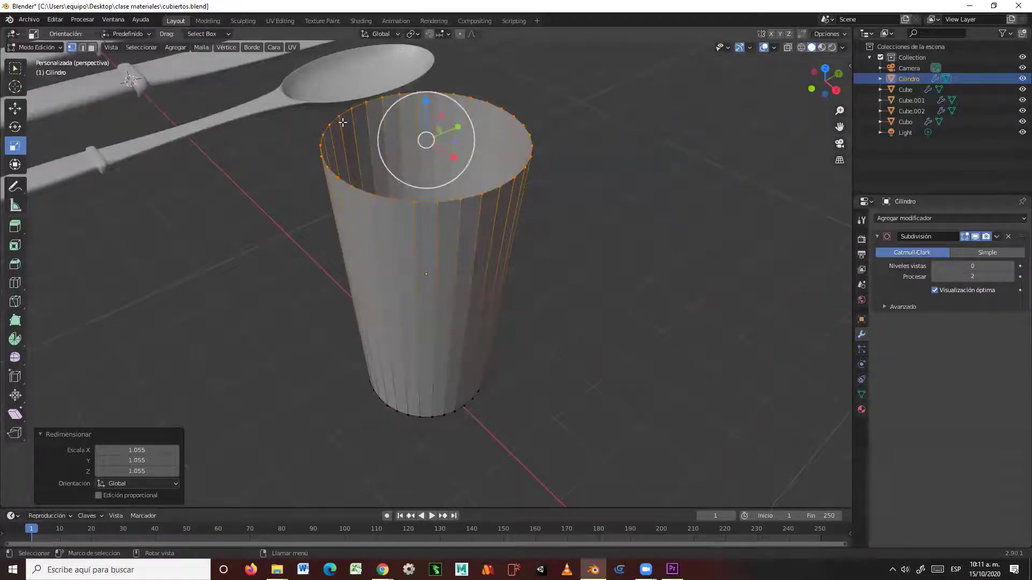
pyautogui.moveTo(547, 155); pyautogui.dragTo(598, 150, button='middle')
pyautogui.scroll(-2, 597, 167)
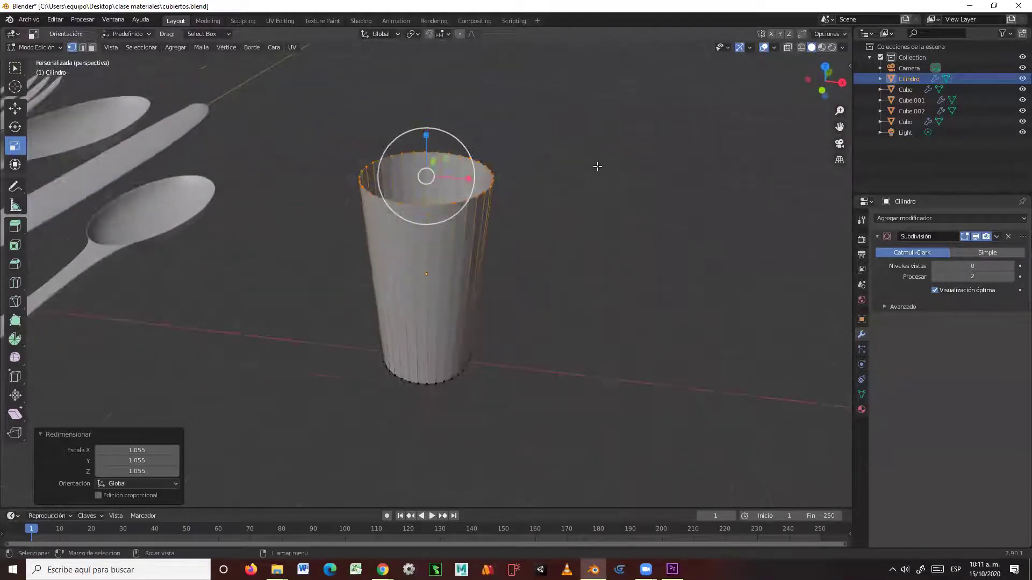
# Select all faces of the open glass and extrude them along their normals by -0.032 m to give the wall thickness.
pyautogui.click(634, 203)
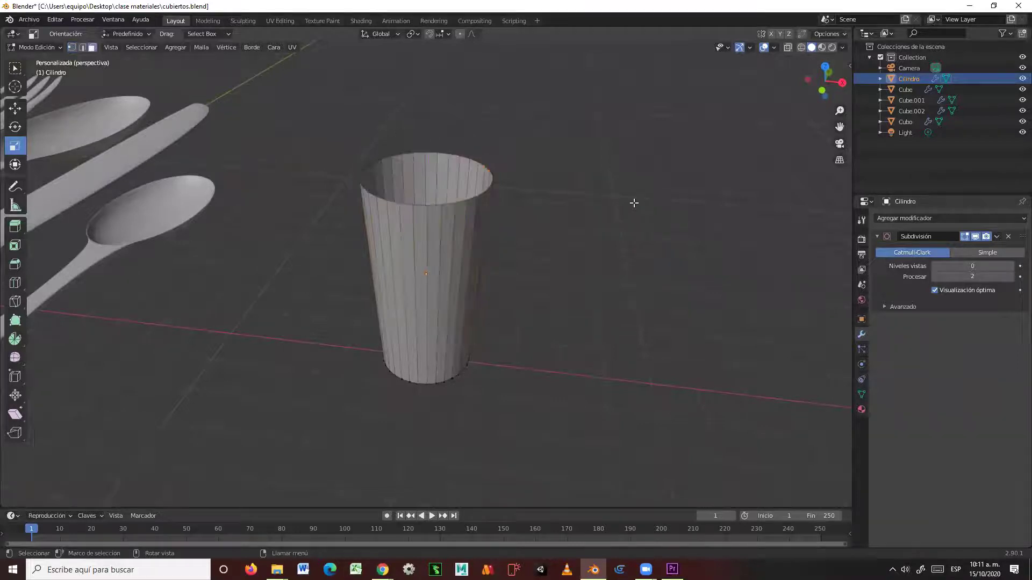
pyautogui.press('a')
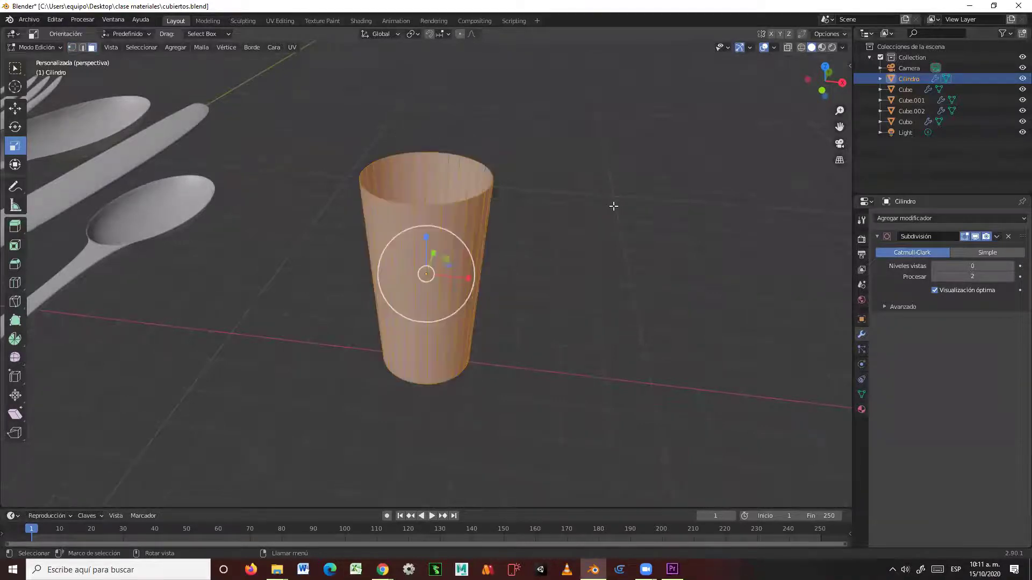
pyautogui.moveTo(588, 273); pyautogui.dragTo(540, 276, button='middle')
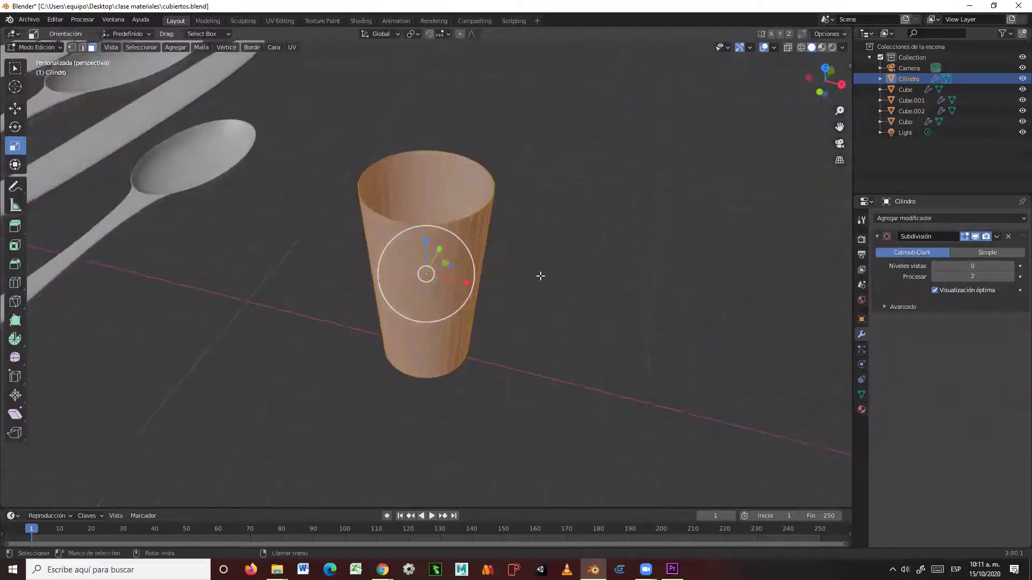
pyautogui.click(15, 227)
pyautogui.click(17, 228)
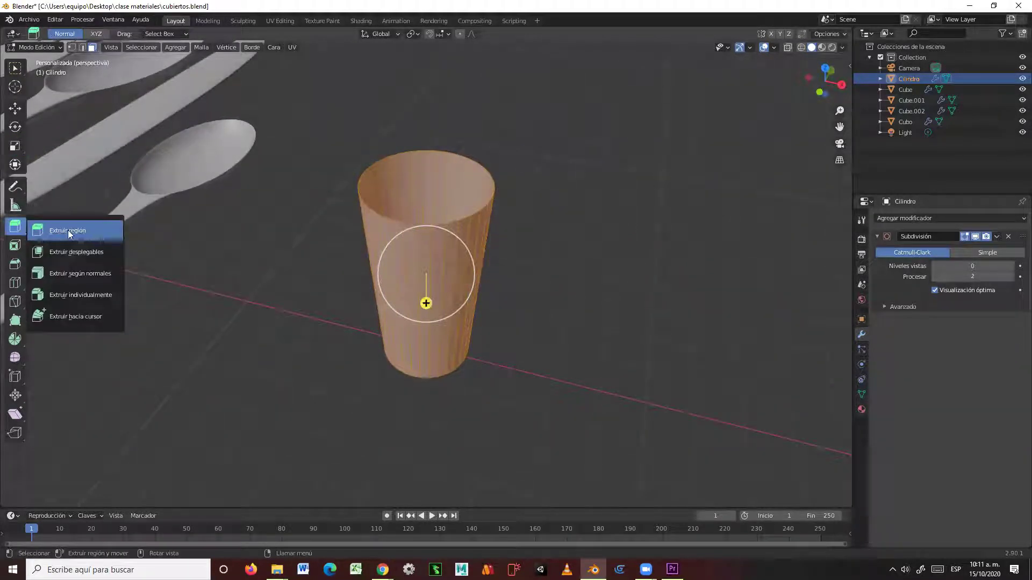
pyautogui.click(105, 275)
pyautogui.moveTo(451, 411); pyautogui.dragTo(420, 419, button='middle')
pyautogui.moveTo(443, 460); pyautogui.dragTo(438, 330, button='middle')
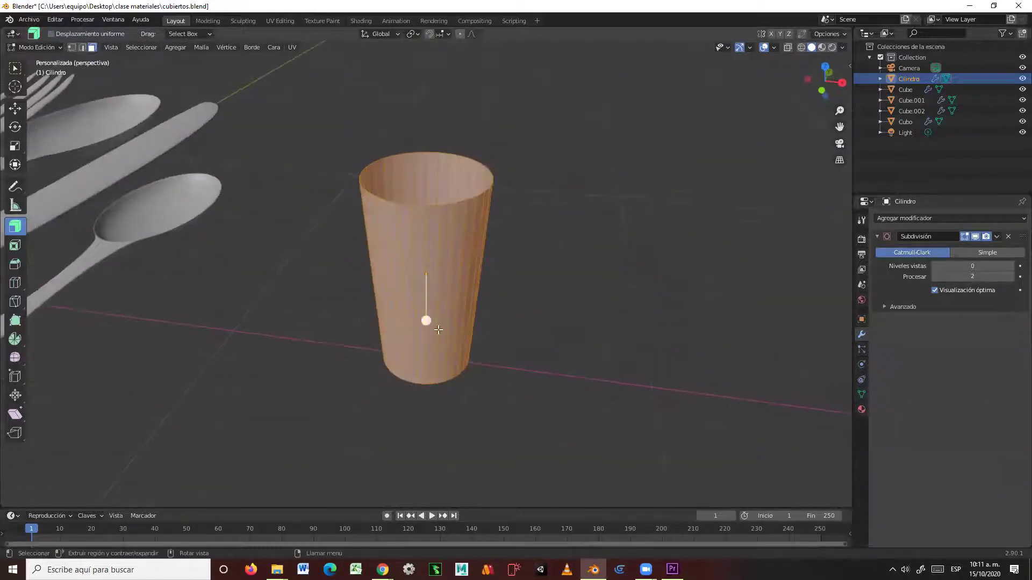
pyautogui.scroll(3, 502, 339)
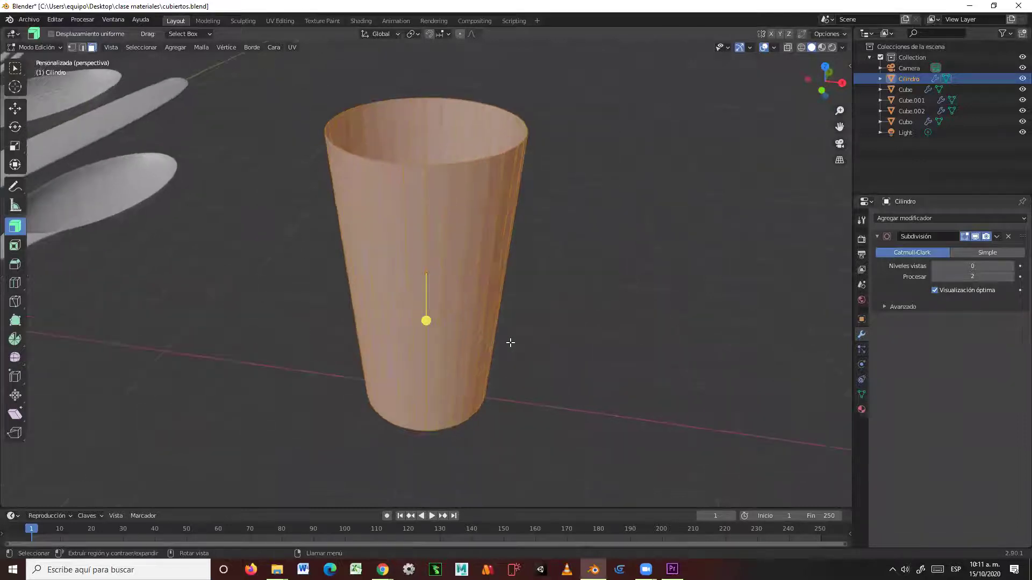
pyautogui.moveTo(426, 319); pyautogui.dragTo(427, 320)
pyautogui.scroll(5, 569, 244)
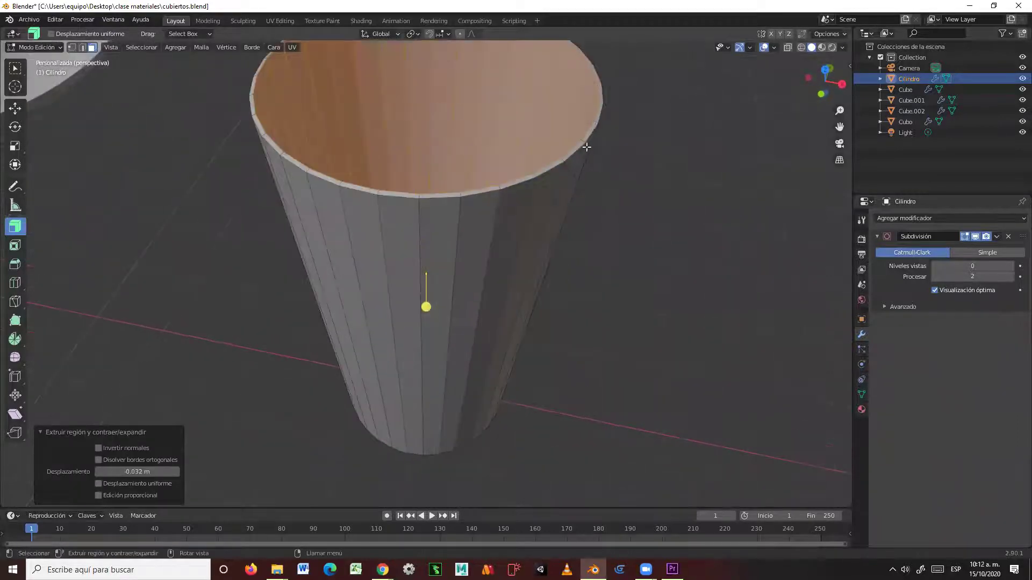
pyautogui.moveTo(217, 201); pyautogui.dragTo(183, 201, button='middle')
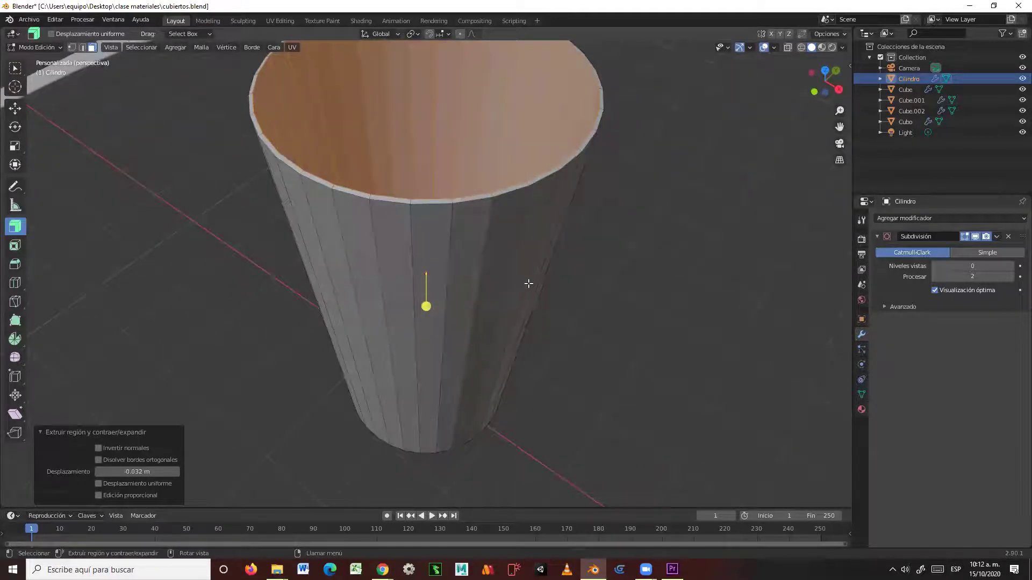
# Preview the thickened glass with the subdivision's viewport levels at 1 and return them to 0.
pyautogui.scroll(-3, 543, 290)
pyautogui.moveTo(555, 295); pyautogui.dragTo(580, 206, button='middle')
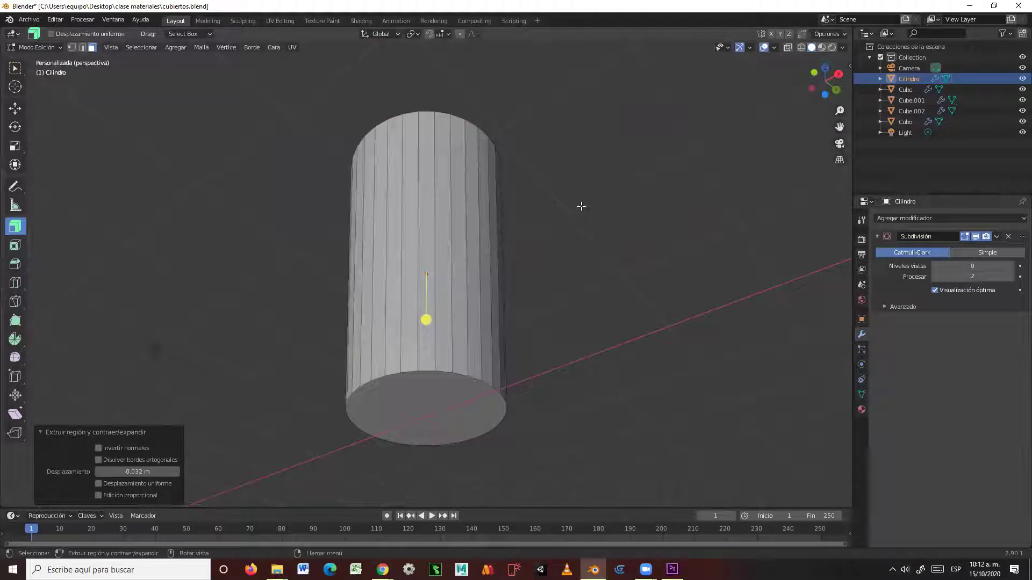
pyautogui.moveTo(590, 222); pyautogui.dragTo(579, 308, button='middle')
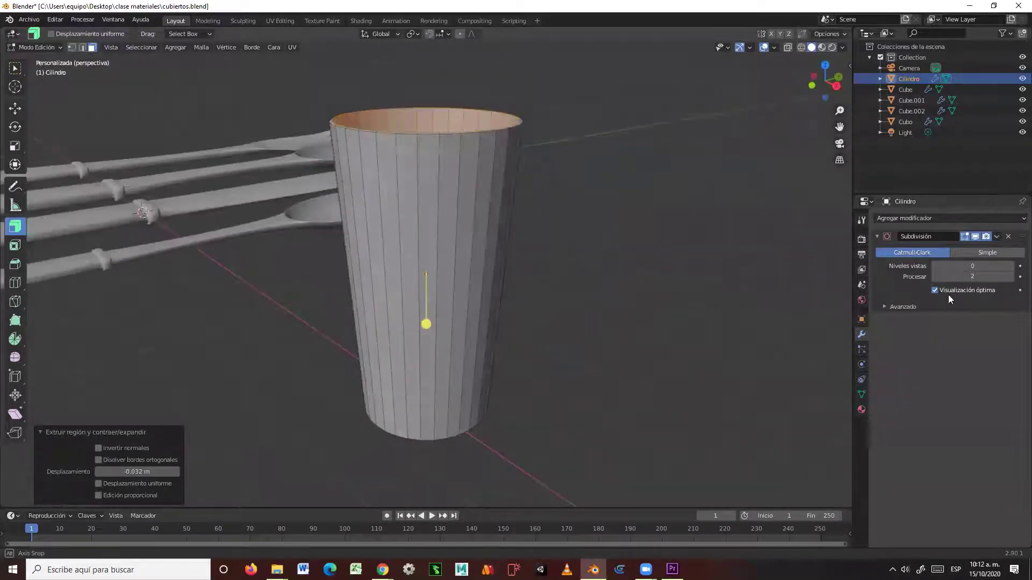
pyautogui.click(1010, 265)
pyautogui.moveTo(656, 277); pyautogui.dragTo(559, 318, button='middle')
pyautogui.scroll(3, 507, 280)
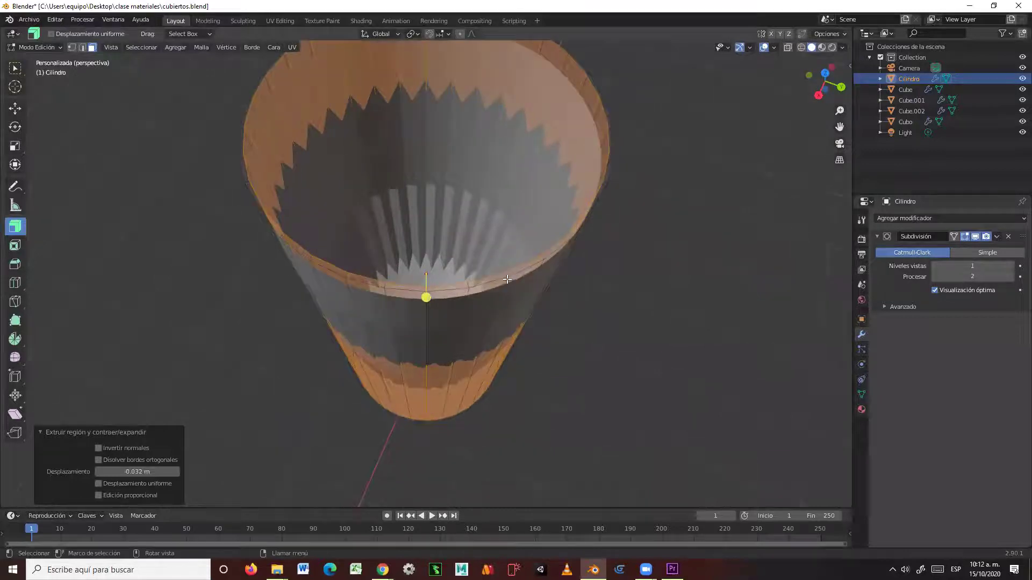
pyautogui.click(935, 266)
# Select the glass's inner bottom face and bevel its edges with a width of 0.0271 m and one segment.
pyautogui.moveTo(679, 272); pyautogui.dragTo(608, 299, button='middle')
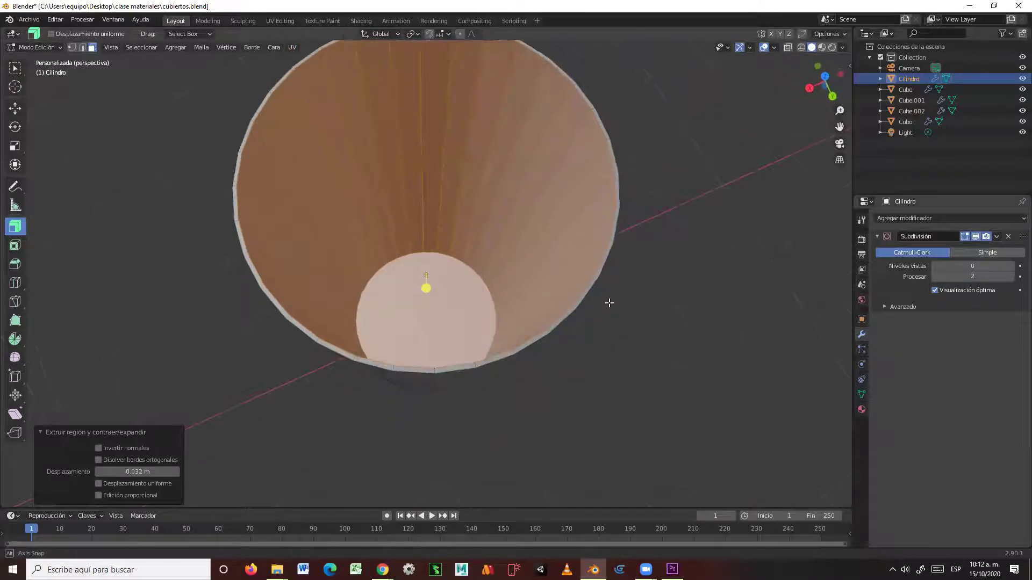
pyautogui.scroll(2, 443, 271)
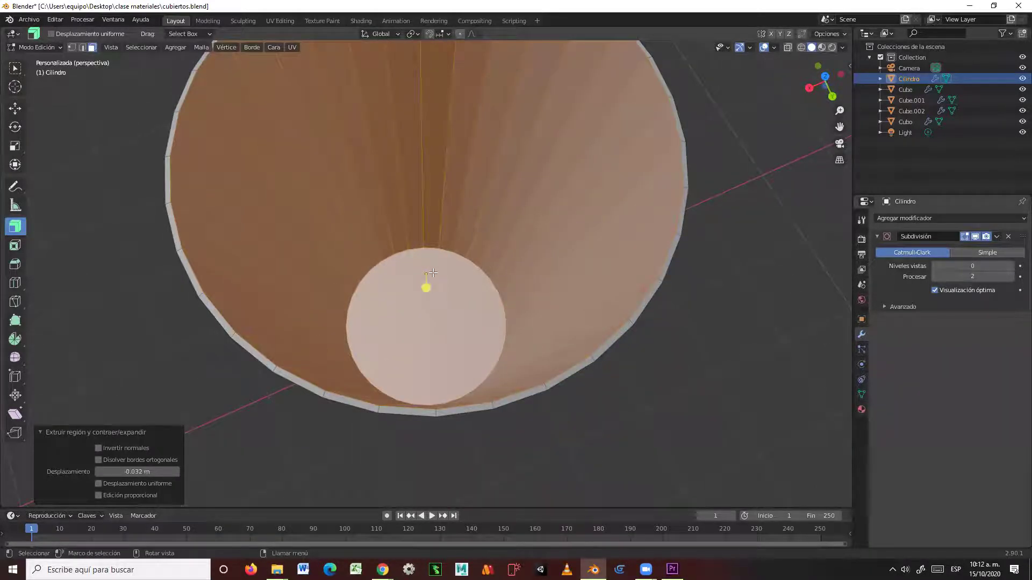
pyautogui.scroll(1, 433, 273)
pyautogui.scroll(1, 433, 273)
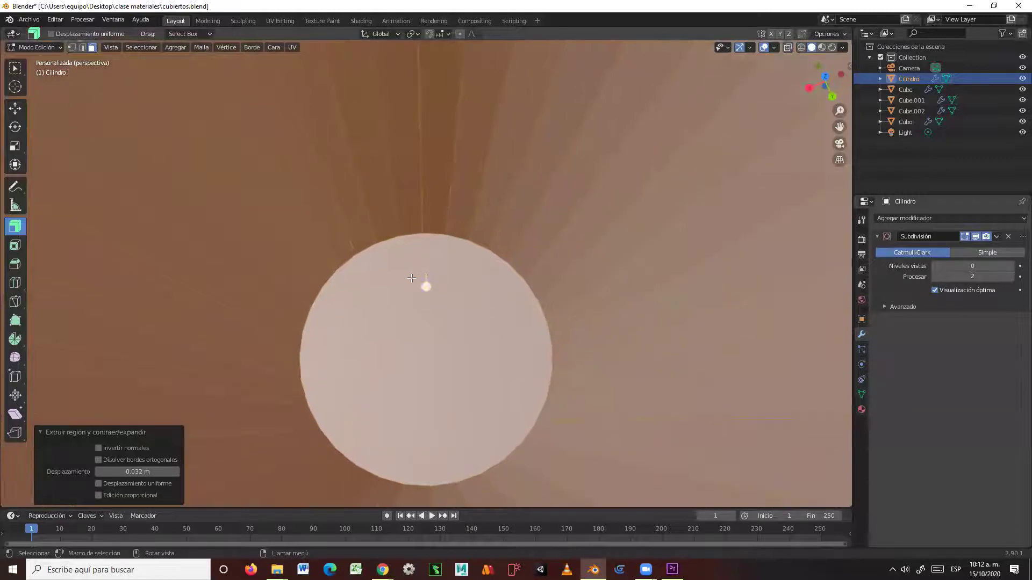
pyautogui.click(394, 287)
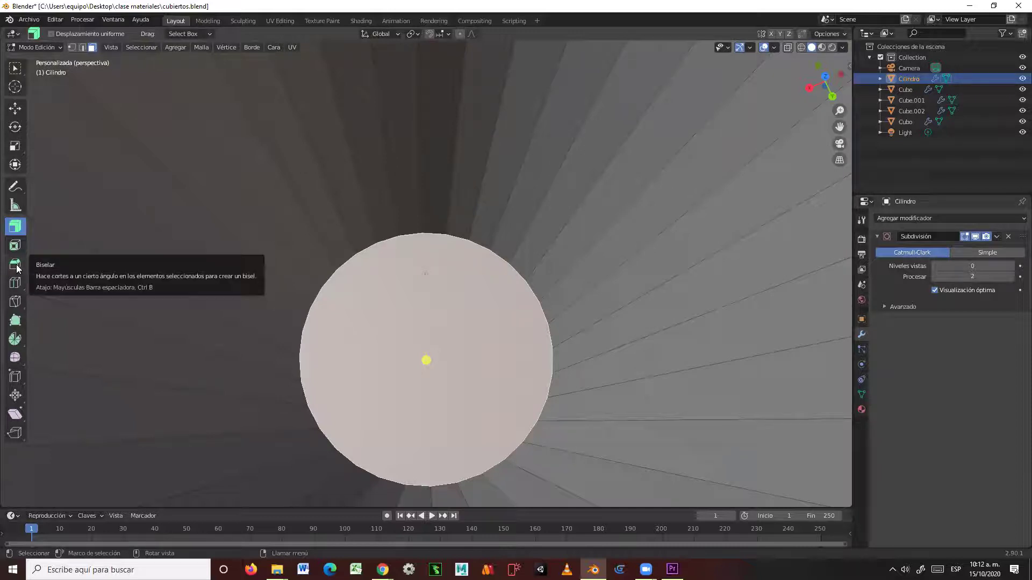
pyautogui.scroll(1, 238, 238)
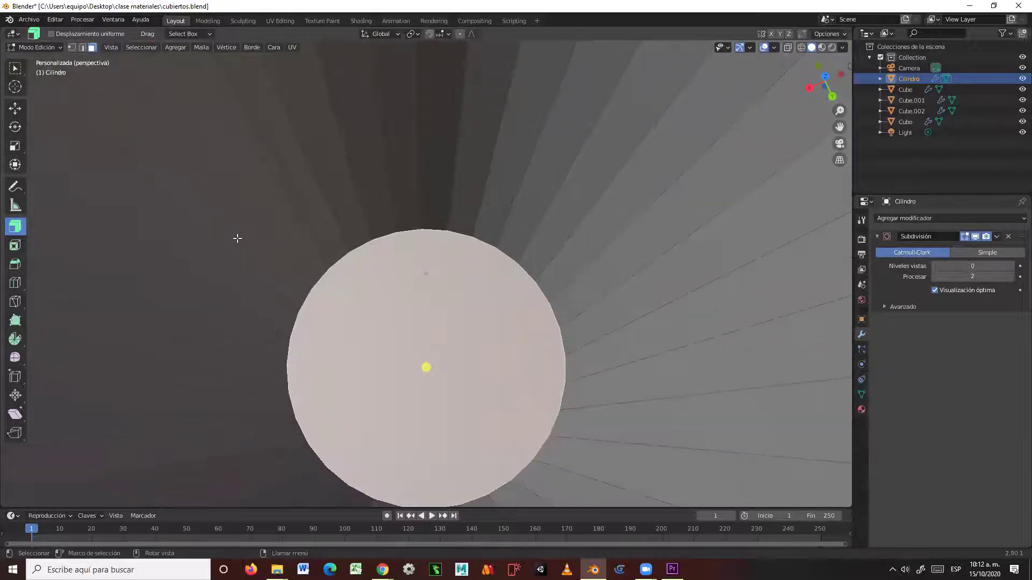
pyautogui.click(16, 264)
pyautogui.moveTo(458, 401); pyautogui.dragTo(424, 414, button='middle')
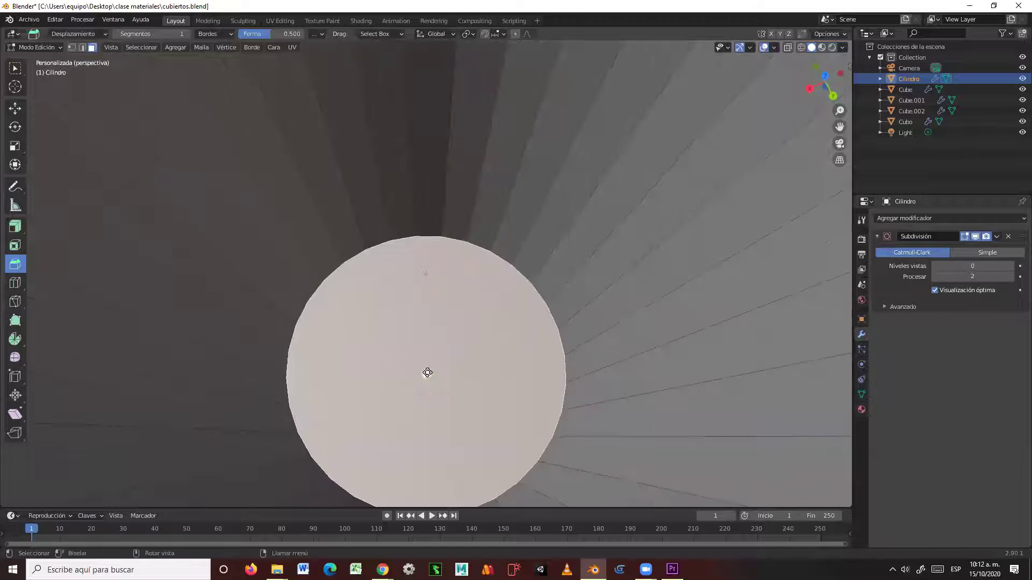
pyautogui.moveTo(427, 373); pyautogui.dragTo(425, 376)
pyautogui.moveTo(472, 382)
pyautogui.mouseDown(button='middle')
pyautogui.moveTo(475, 341)
pyautogui.moveTo(472, 397)
pyautogui.mouseUp(button='middle')
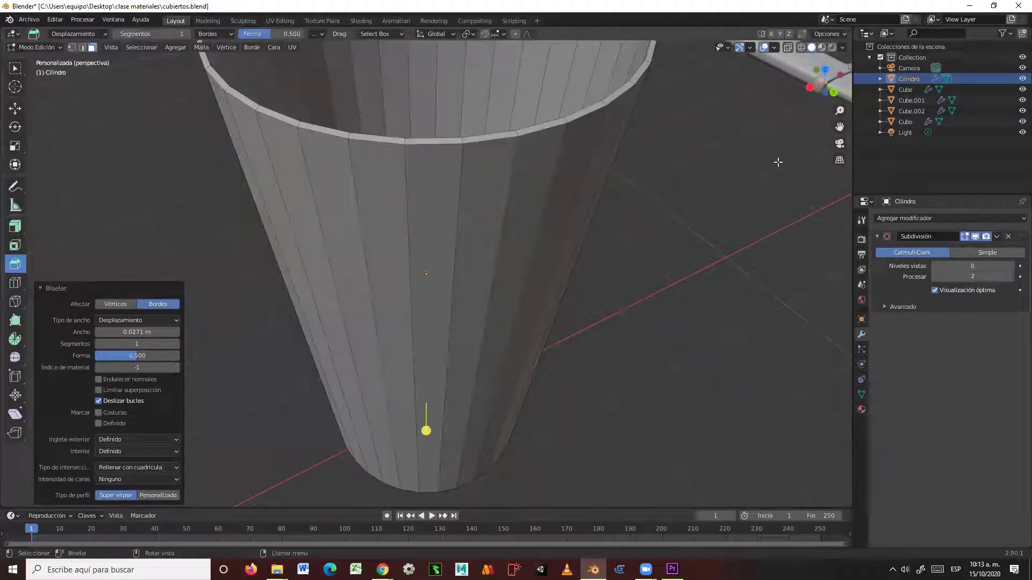
# Turn on X-ray and lower the glass's outer bottom face by 0.13088 m along Z to thicken the base.
pyautogui.hotkey('alt', 'z')
pyautogui.moveTo(613, 392); pyautogui.dragTo(554, 212, button='middle')
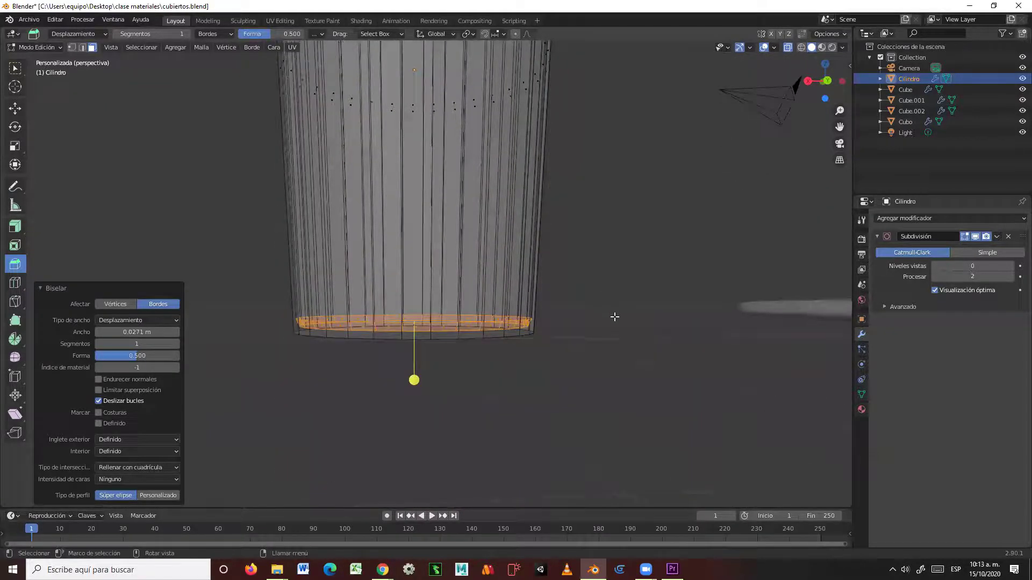
pyautogui.moveTo(611, 308); pyautogui.dragTo(415, 333, button='middle')
pyautogui.moveTo(505, 359); pyautogui.dragTo(534, 341, button='middle')
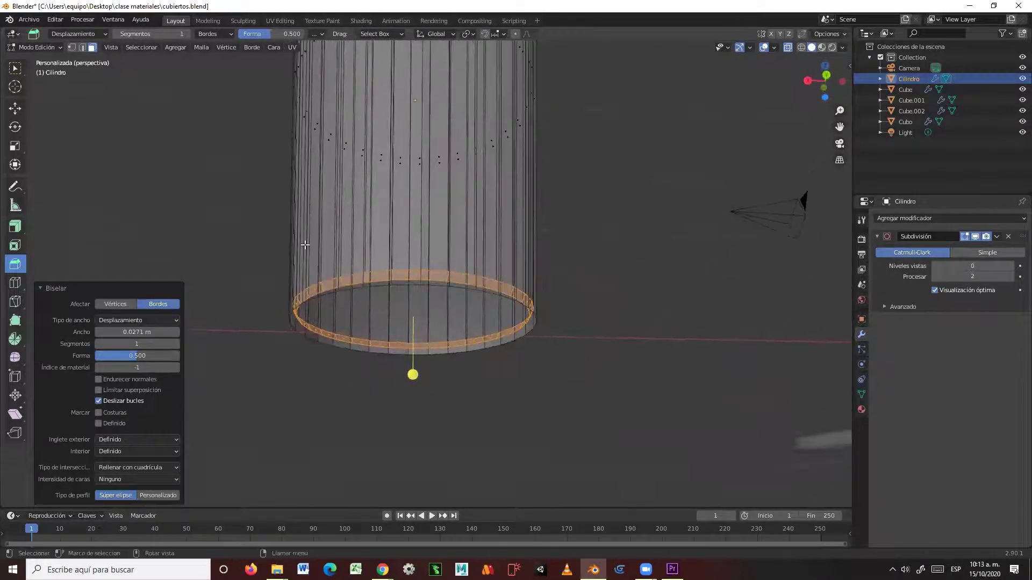
pyautogui.click(9, 71)
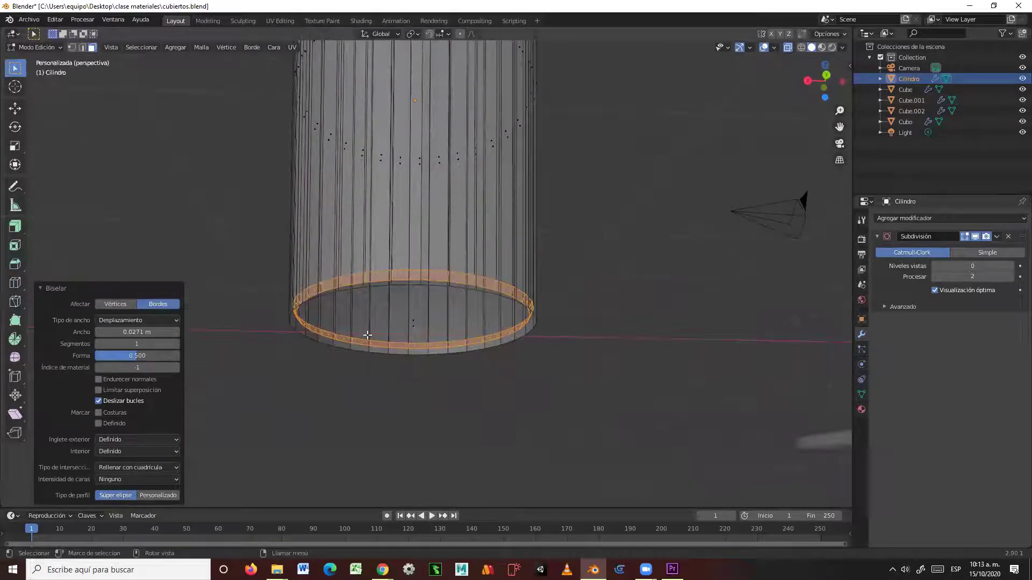
pyautogui.click(398, 324)
pyautogui.moveTo(479, 353); pyautogui.dragTo(479, 394, button='middle')
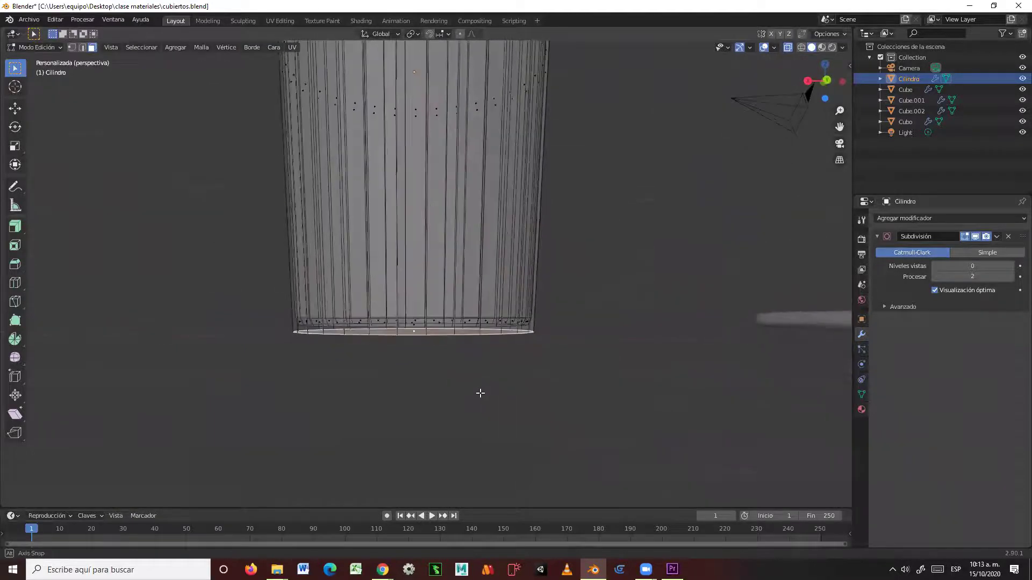
pyautogui.click(15, 108)
pyautogui.moveTo(412, 293); pyautogui.dragTo(414, 306)
pyautogui.moveTo(591, 343); pyautogui.dragTo(541, 335, button='middle')
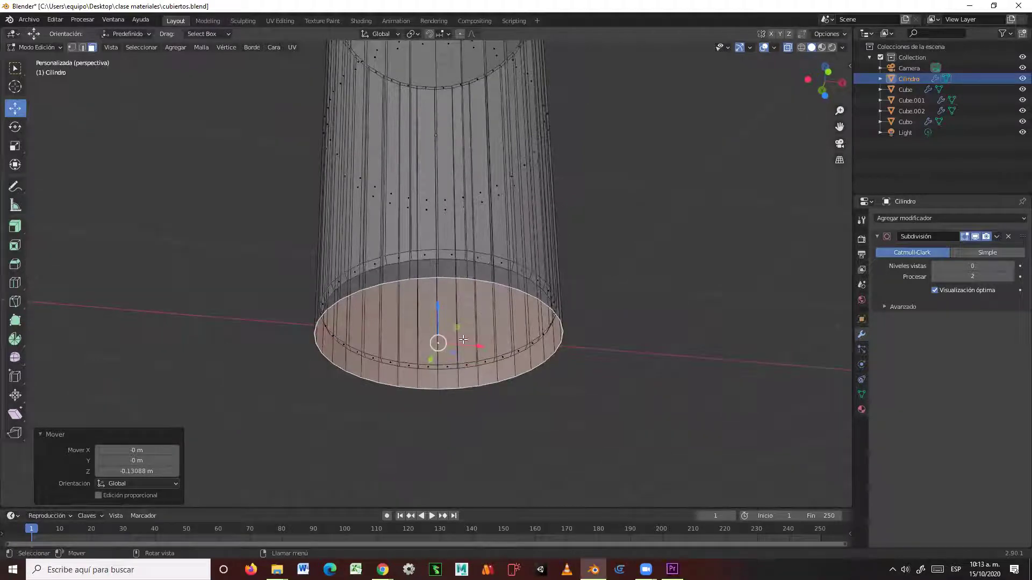
# Bevel the edges of the outer bottom face with a width of 0.017 m and one segment.
pyautogui.click(14, 265)
pyautogui.moveTo(436, 292); pyautogui.dragTo(436, 287)
pyautogui.moveTo(581, 314); pyautogui.dragTo(403, 361, button='middle')
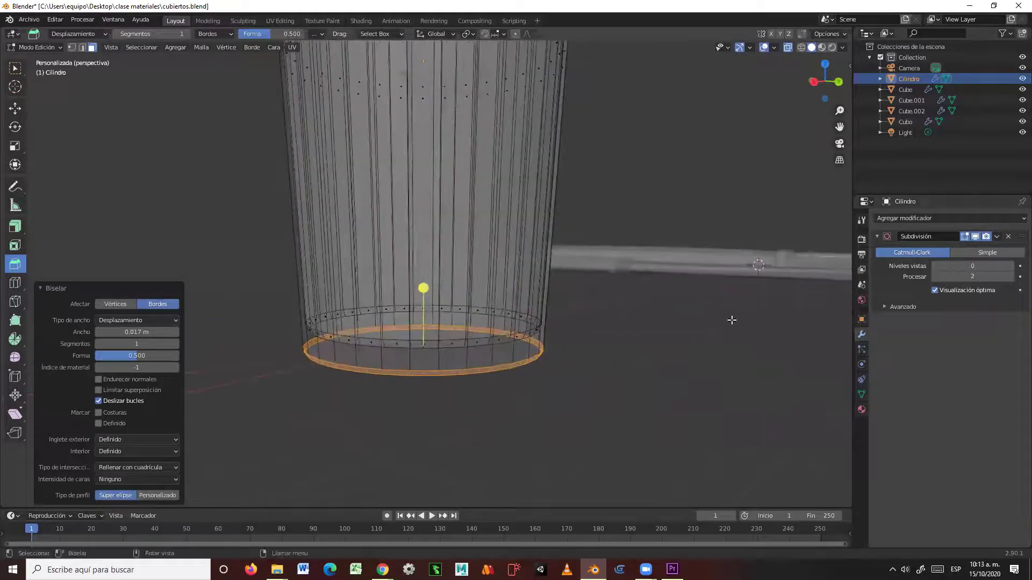
# Check the beveled base with the subdivision's viewport levels at 1 and set them back to 0.
pyautogui.click(1016, 267)
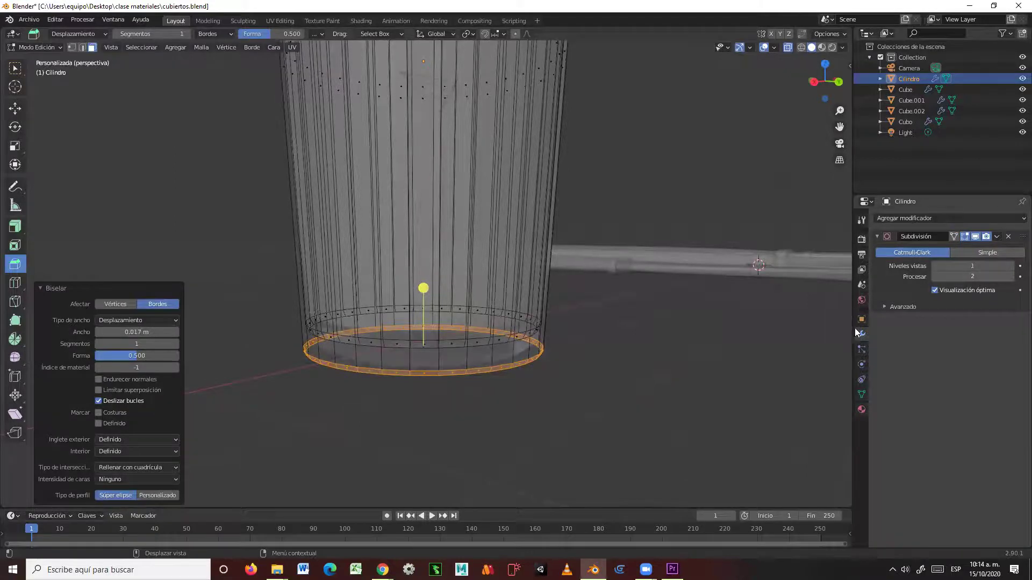
pyautogui.moveTo(668, 380); pyautogui.dragTo(489, 359, button='middle')
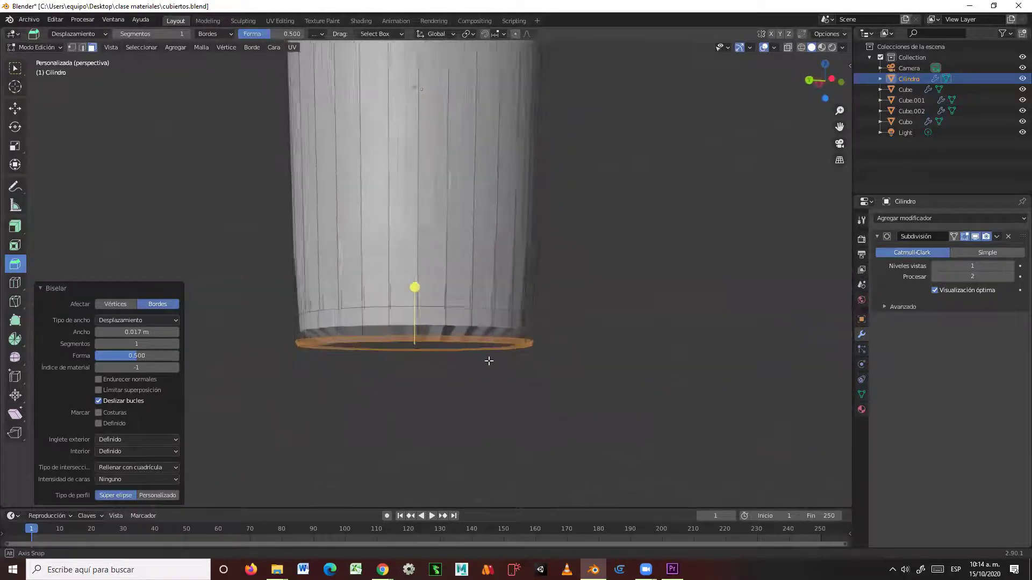
pyautogui.click(936, 266)
# Select the glass's outer bottom face and inset it with a thickness of 0.1912 m.
pyautogui.moveTo(811, 318); pyautogui.dragTo(554, 269, button='middle')
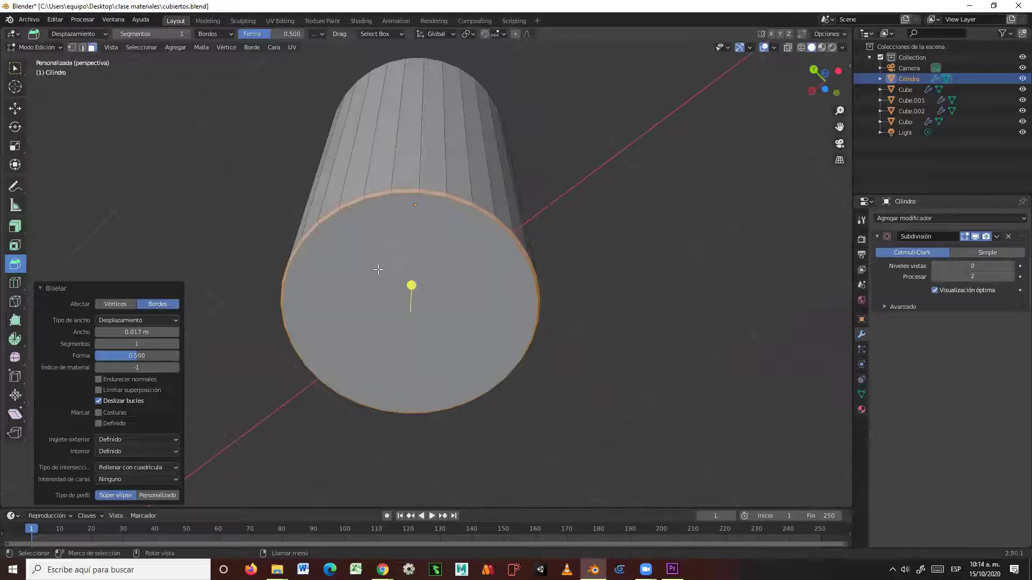
pyautogui.click(16, 246)
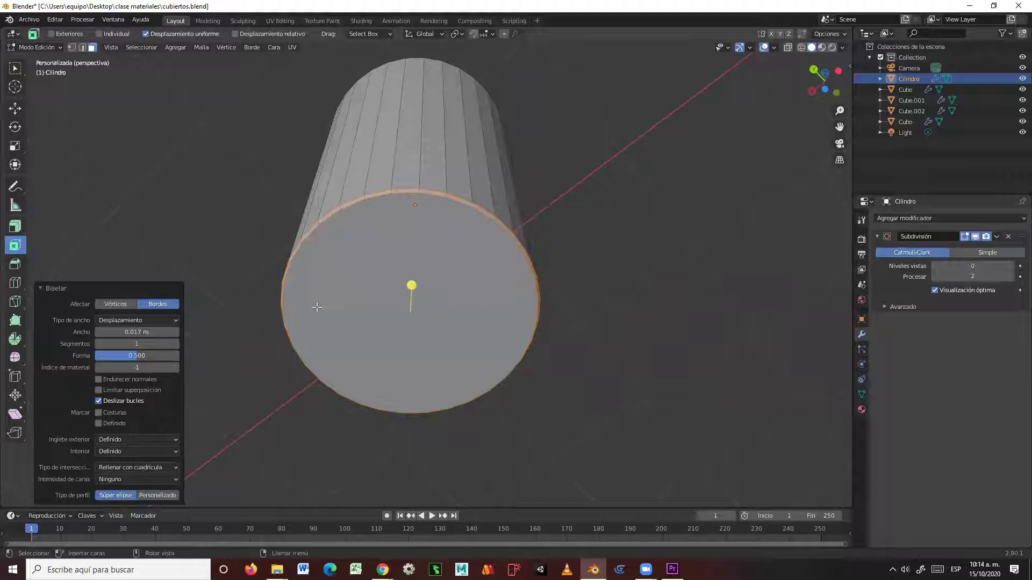
pyautogui.press('w')
pyautogui.click(224, 235)
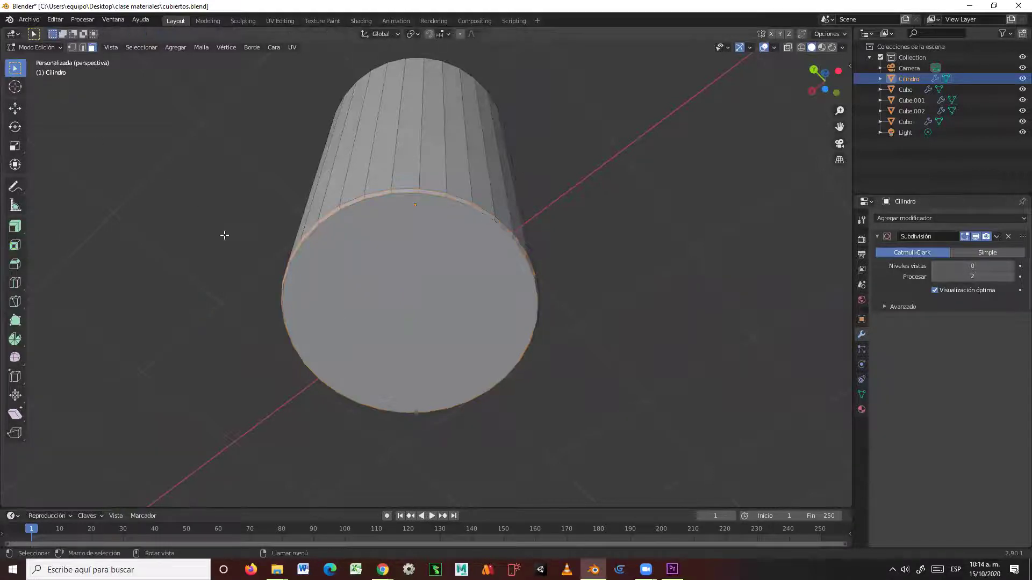
pyautogui.click(380, 305)
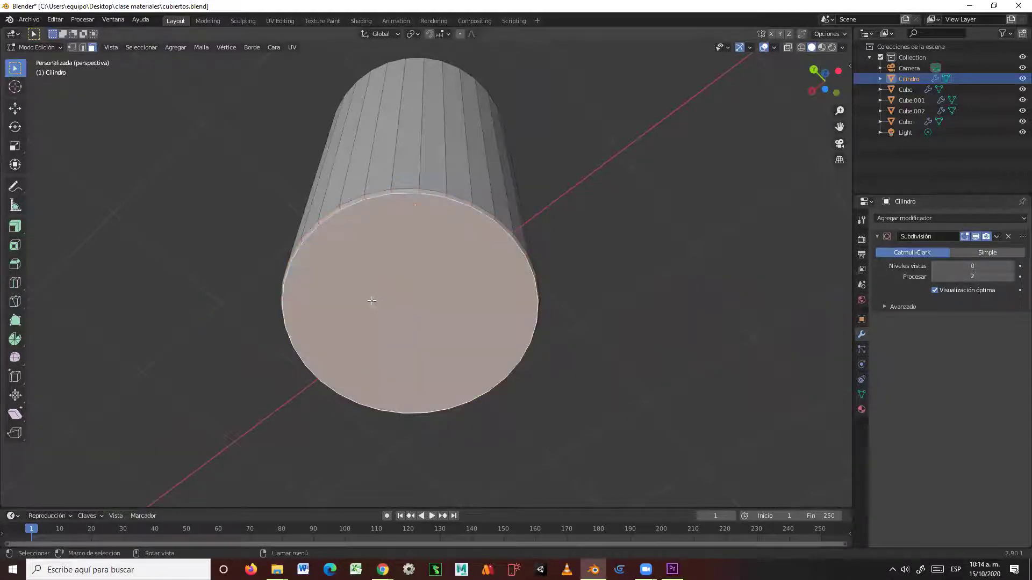
pyautogui.click(16, 247)
pyautogui.moveTo(409, 290)
pyautogui.mouseDown()
pyautogui.moveTo(381, 323)
pyautogui.moveTo(404, 293)
pyautogui.moveTo(407, 239)
pyautogui.moveTo(365, 309)
pyautogui.moveTo(447, 286)
pyautogui.moveTo(417, 299)
pyautogui.mouseUp()
pyautogui.hotkey('ctrl', 'z')
pyautogui.scroll(-4, 422, 277)
pyautogui.moveTo(505, 199); pyautogui.dragTo(538, 299, button='middle')
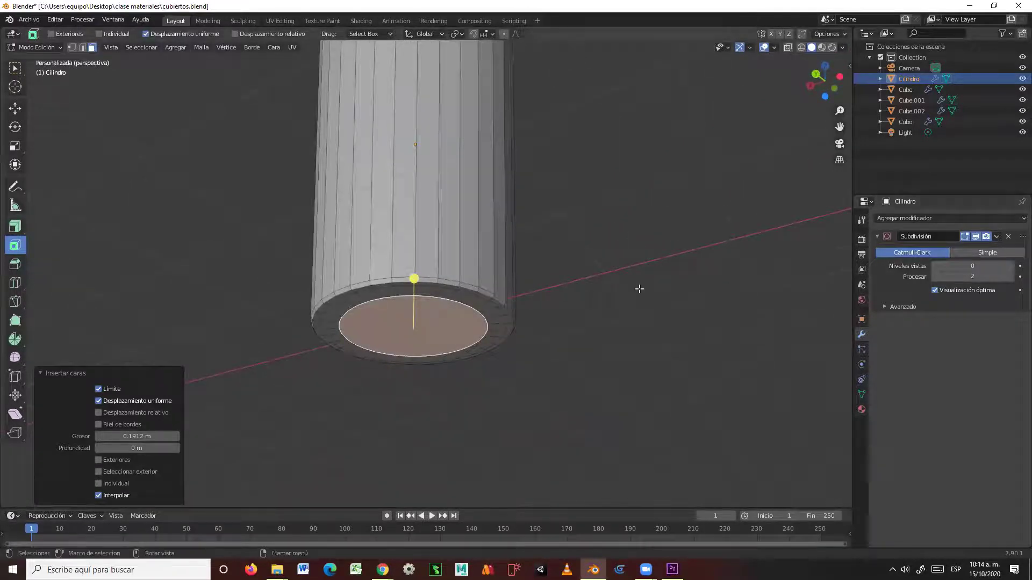
pyautogui.scroll(1, 639, 288)
# Preview the smoothed glass and its inset base at subdivision viewport level 1 and restore level 0.
pyautogui.click(1009, 267)
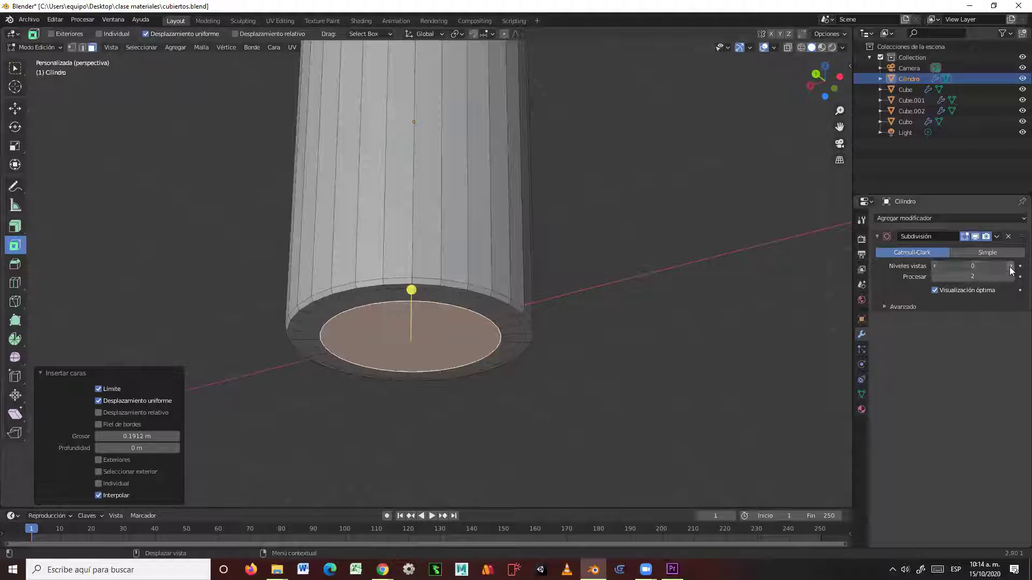
pyautogui.moveTo(594, 330); pyautogui.dragTo(562, 187, button='middle')
pyautogui.moveTo(591, 235)
pyautogui.mouseDown(button='middle')
pyautogui.moveTo(587, 341)
pyautogui.moveTo(578, 244)
pyautogui.mouseUp(button='middle')
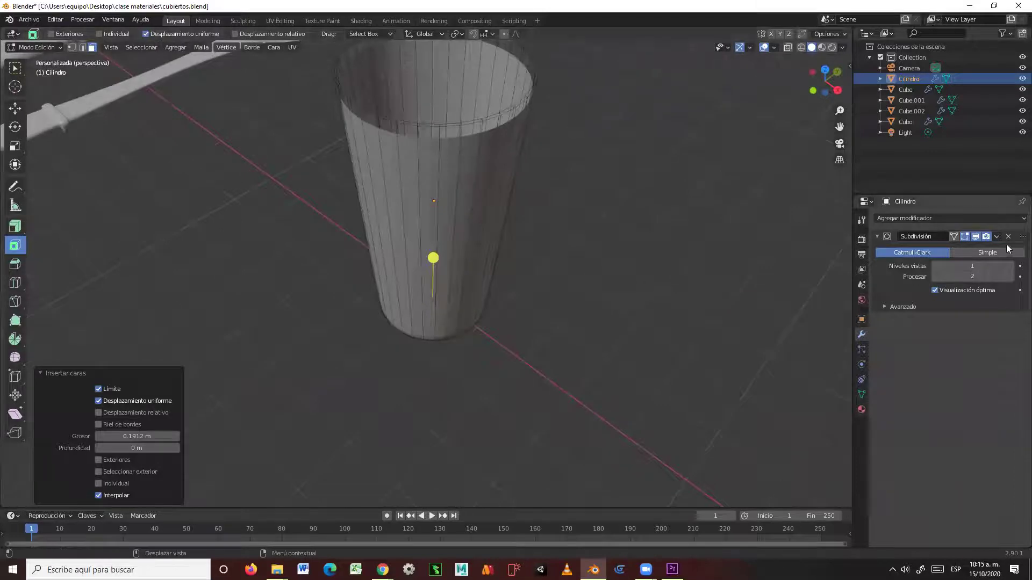
pyautogui.click(933, 266)
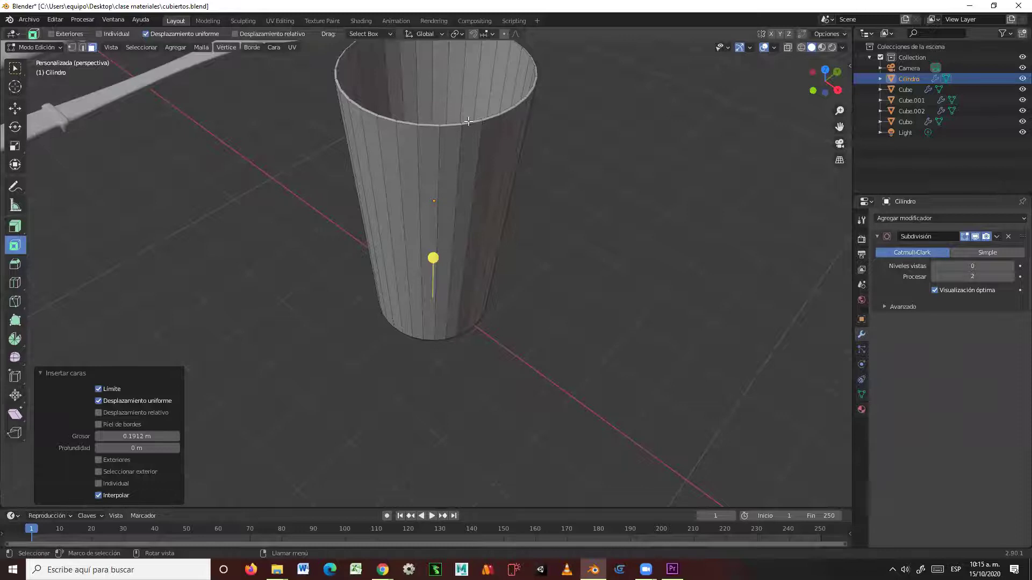
# Select the outer edge loop of the glass's rim and bevel it with a width of 0.00673 m and one segment.
pyautogui.moveTo(507, 147); pyautogui.dragTo(523, 230, button='middle')
pyautogui.scroll(5, 508, 184)
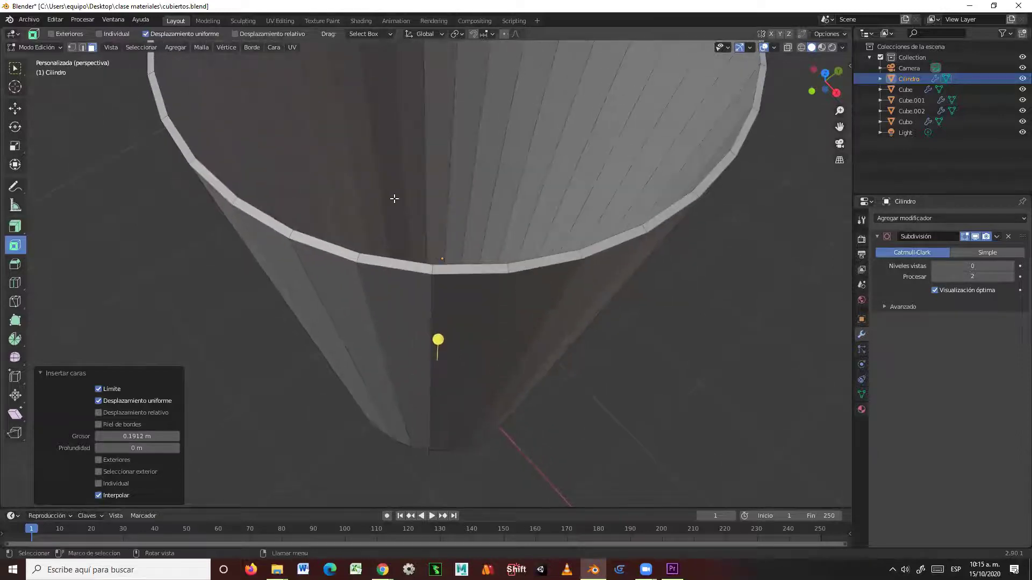
pyautogui.click(11, 71)
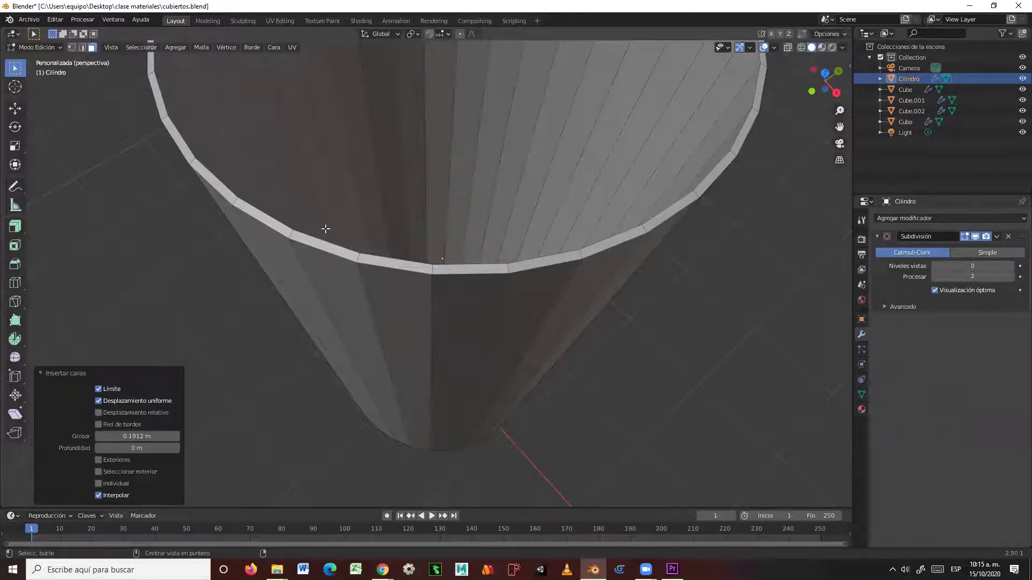
pyautogui.click(83, 49)
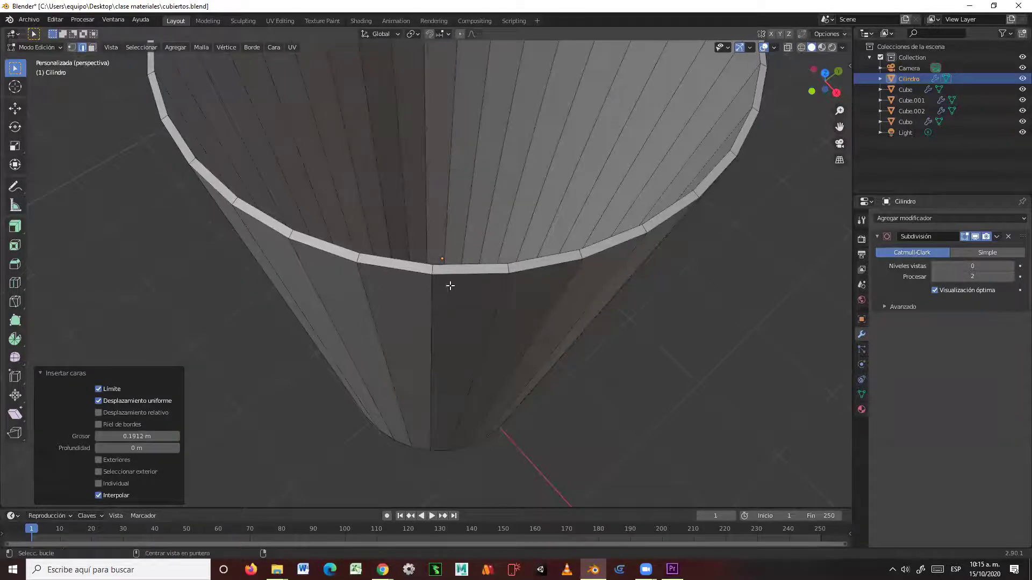
pyautogui.keyDown('alt'); pyautogui.click(412, 272); pyautogui.keyUp('alt')
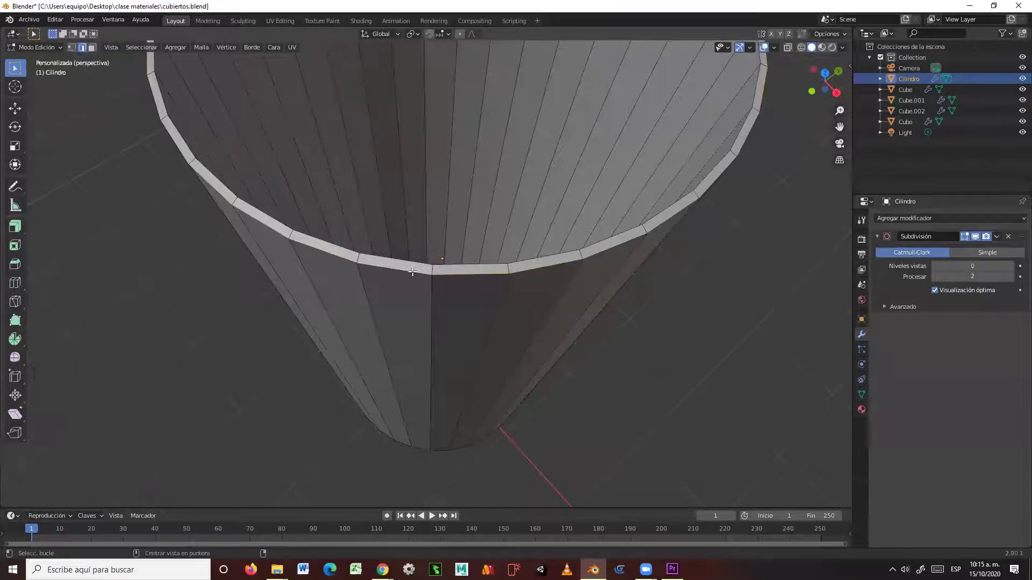
pyautogui.moveTo(412, 272); pyautogui.dragTo(501, 260, button='middle')
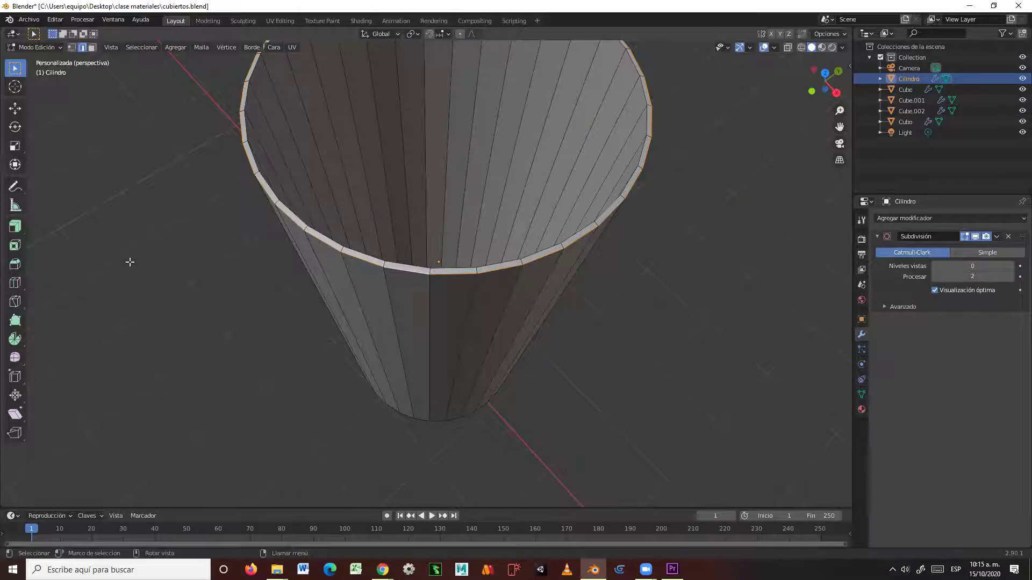
pyautogui.scroll(2, 130, 262)
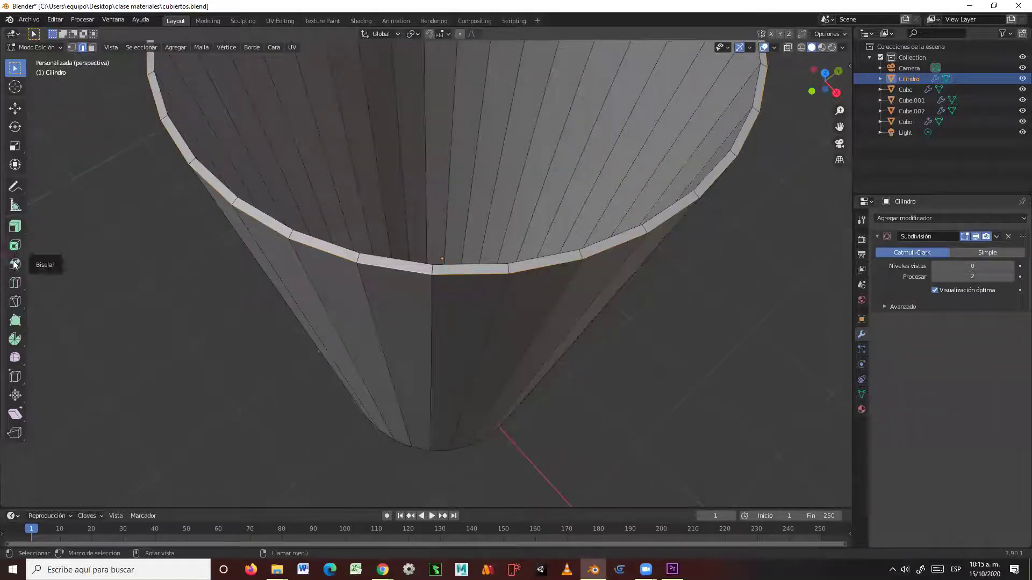
pyautogui.click(13, 265)
pyautogui.scroll(-3, 460, 76)
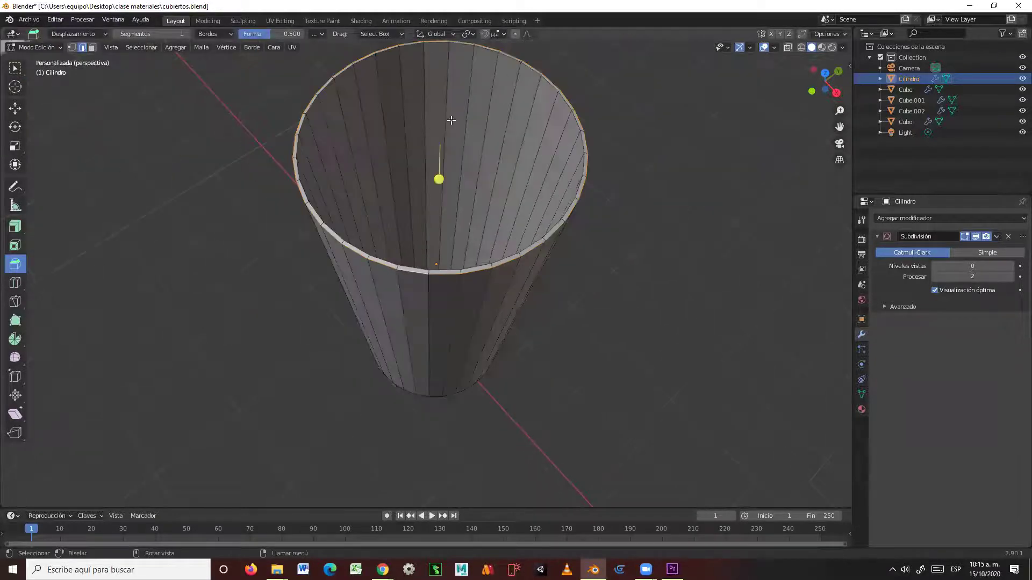
pyautogui.scroll(2, 444, 200)
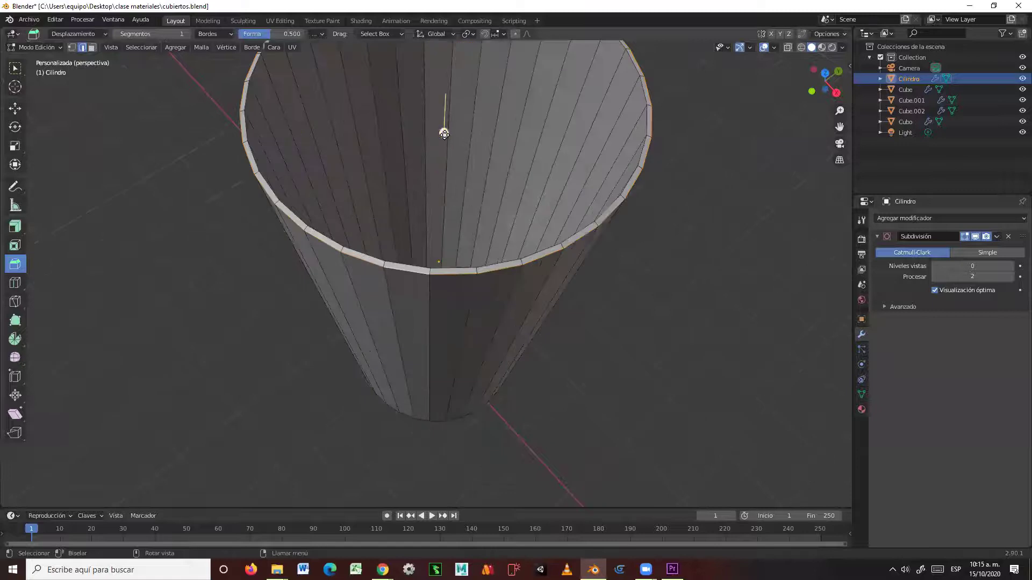
pyautogui.moveTo(444, 133); pyautogui.dragTo(471, 284)
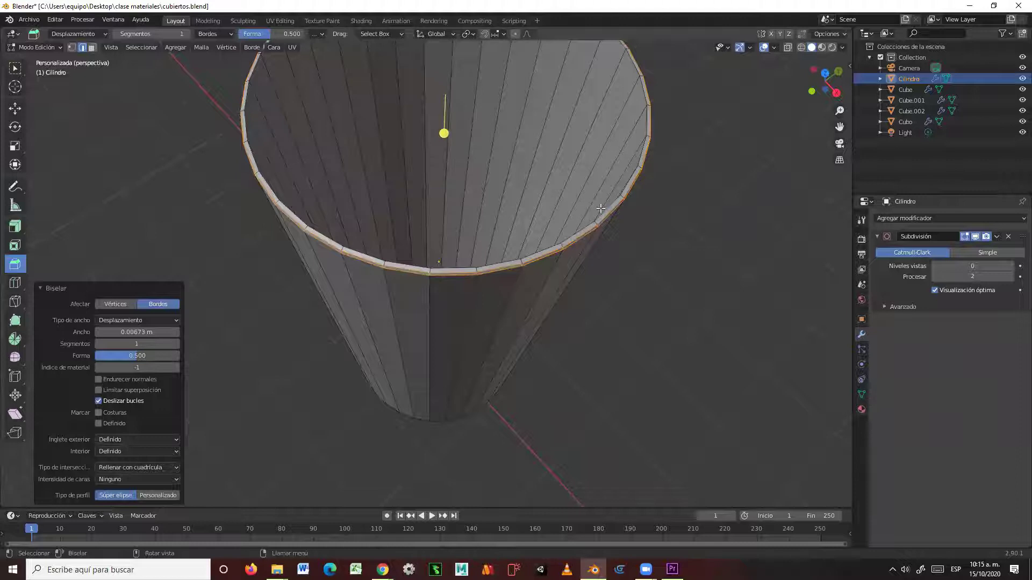
# Select the inner edge loop of the rim and bevel it with a width of 0.00444 m and one segment.
pyautogui.press('alt')
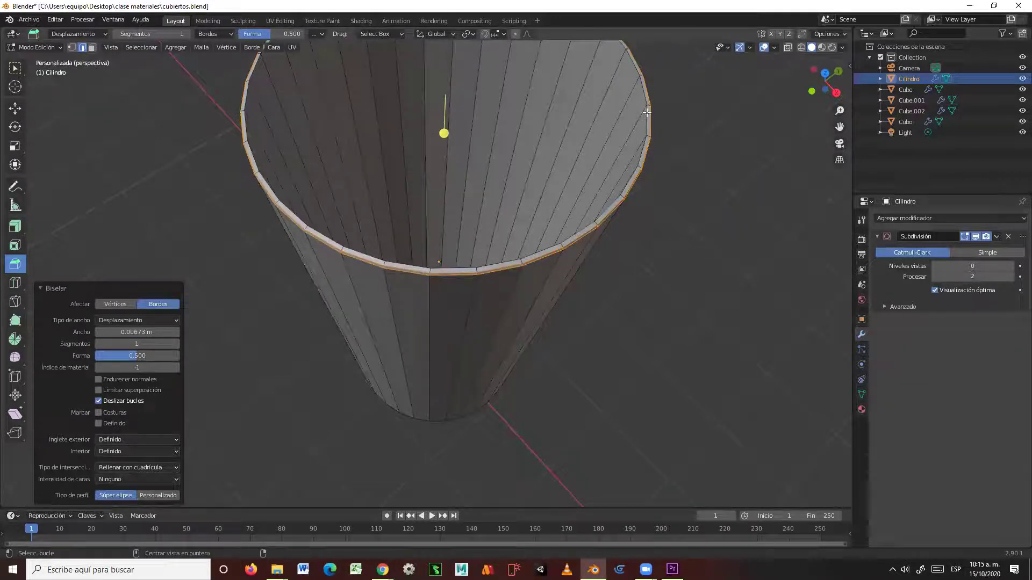
pyautogui.keyDown('alt'); pyautogui.click(647, 112); pyautogui.keyUp('alt')
pyautogui.moveTo(445, 130); pyautogui.dragTo(444, 133)
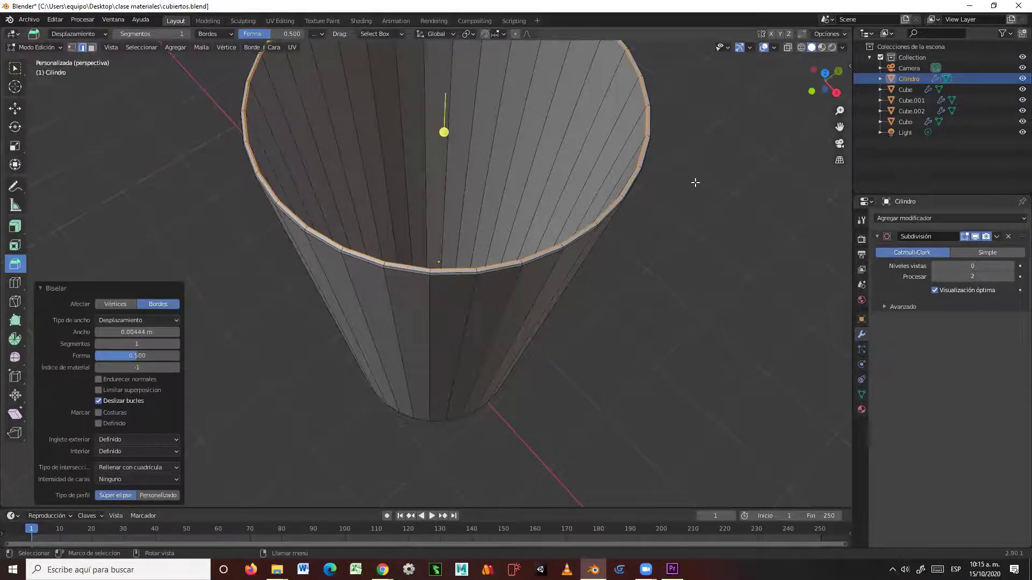
# Preview the beveled rim and the glass's interior at subdivision viewport level 1 and restore level 0.
pyautogui.moveTo(653, 191); pyautogui.dragTo(715, 310, button='middle')
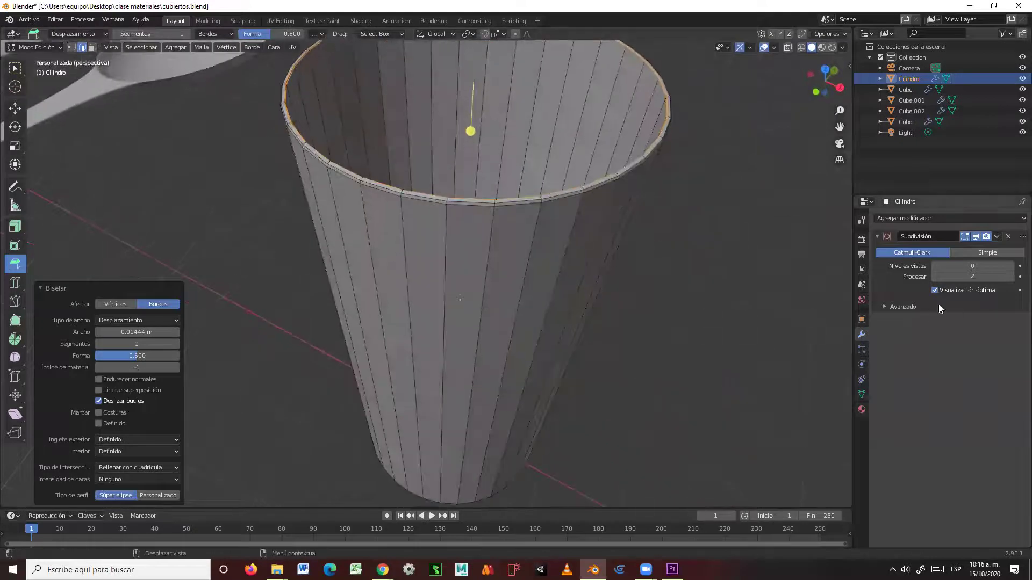
pyautogui.click(1012, 266)
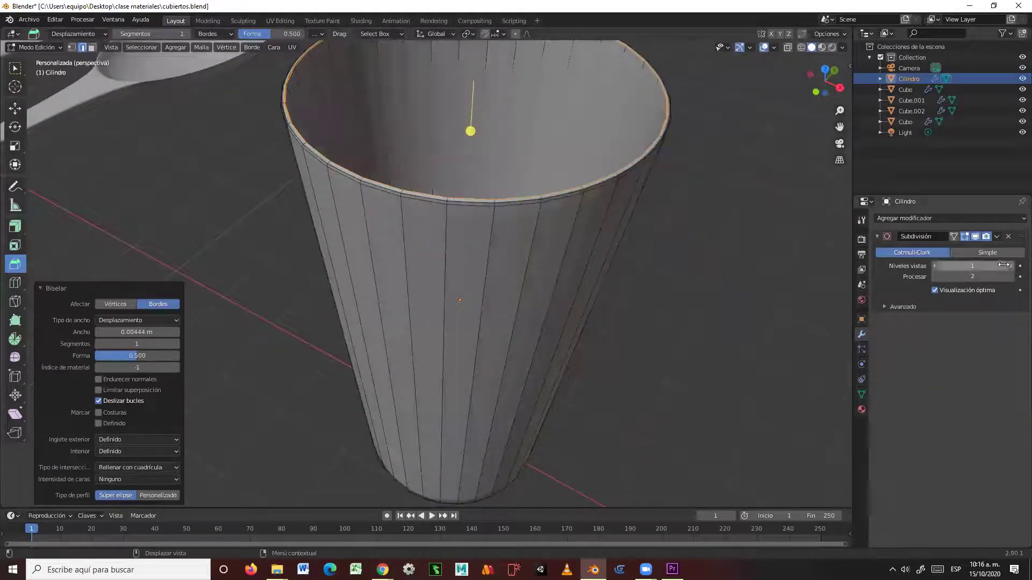
pyautogui.moveTo(701, 269); pyautogui.dragTo(693, 299, button='middle')
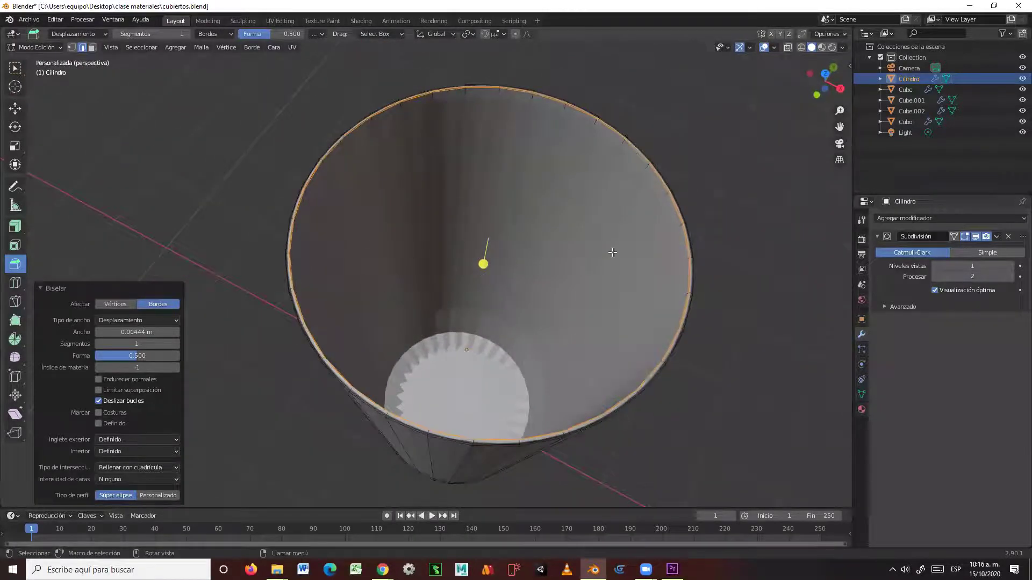
pyautogui.moveTo(967, 265); pyautogui.dragTo(923, 265)
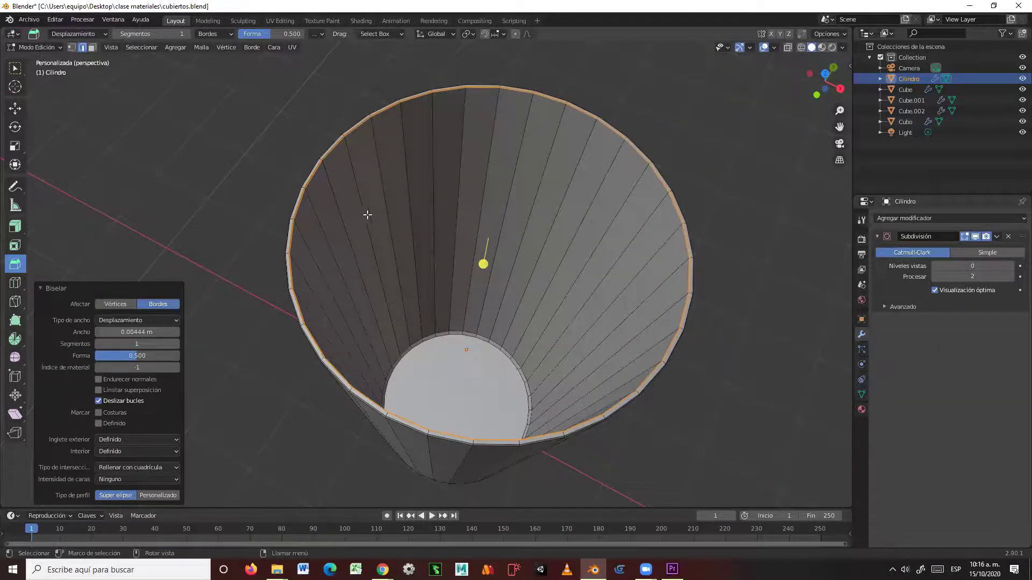
# Add single loop cuts around the glass's inner wall, one slid close to the rim and another close to the inner base.
pyautogui.moveTo(590, 357); pyautogui.dragTo(539, 283, button='middle')
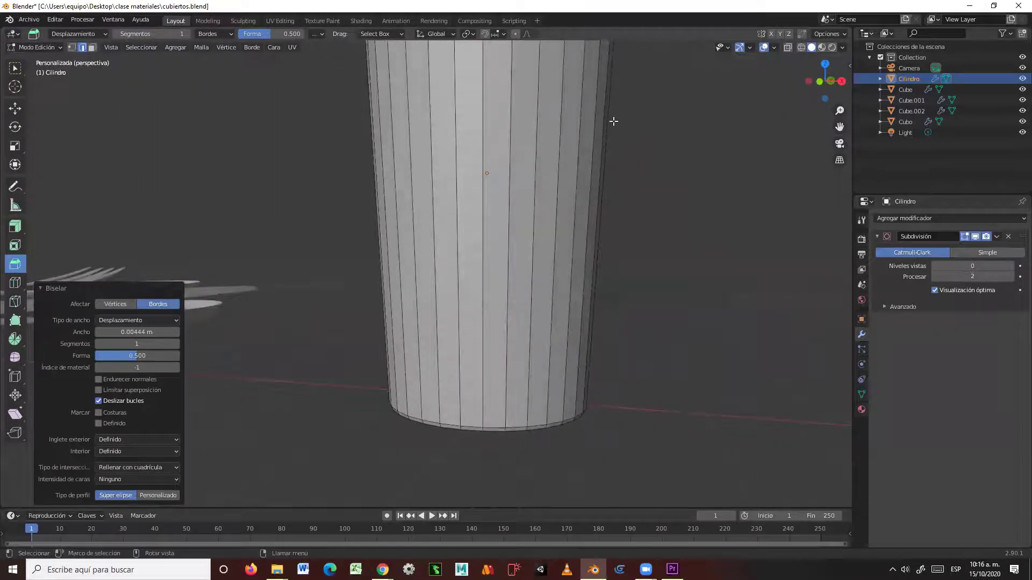
pyautogui.keyDown('shift'); pyautogui.moveTo(611, 128); pyautogui.dragTo(606, 279, button='middle'); pyautogui.keyUp('shift')
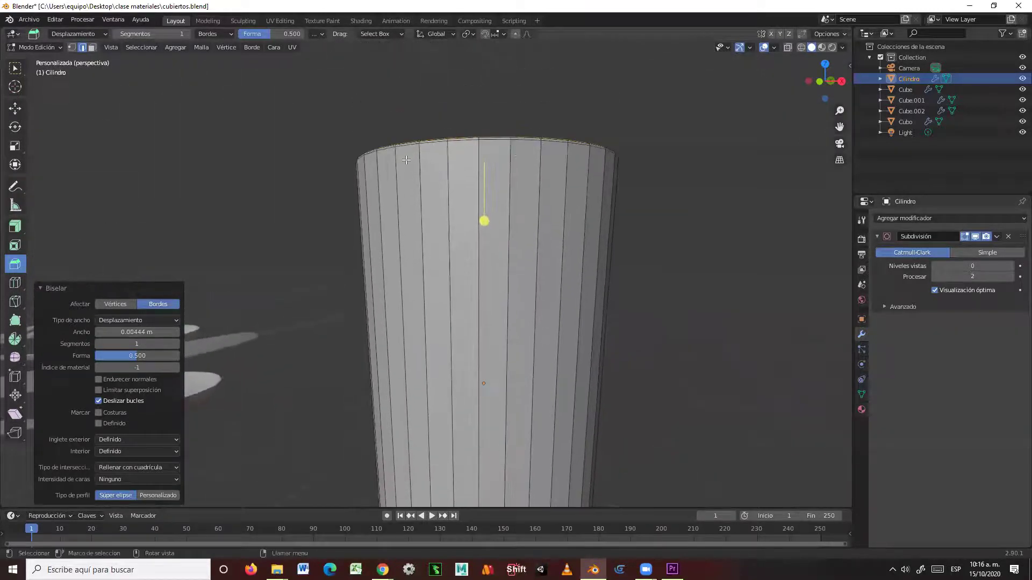
pyautogui.moveTo(647, 291); pyautogui.dragTo(532, 407, button='middle')
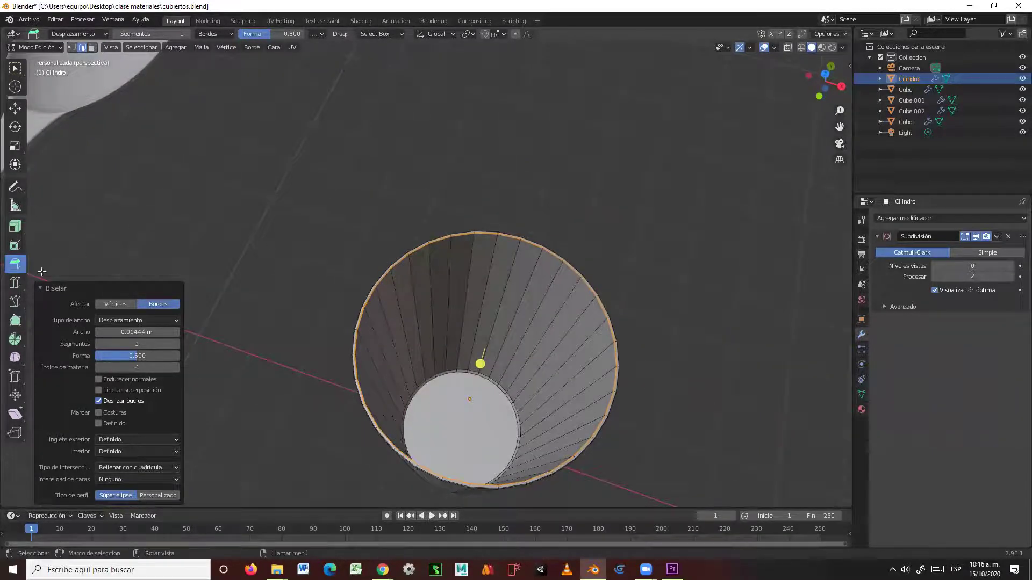
pyautogui.click(15, 283)
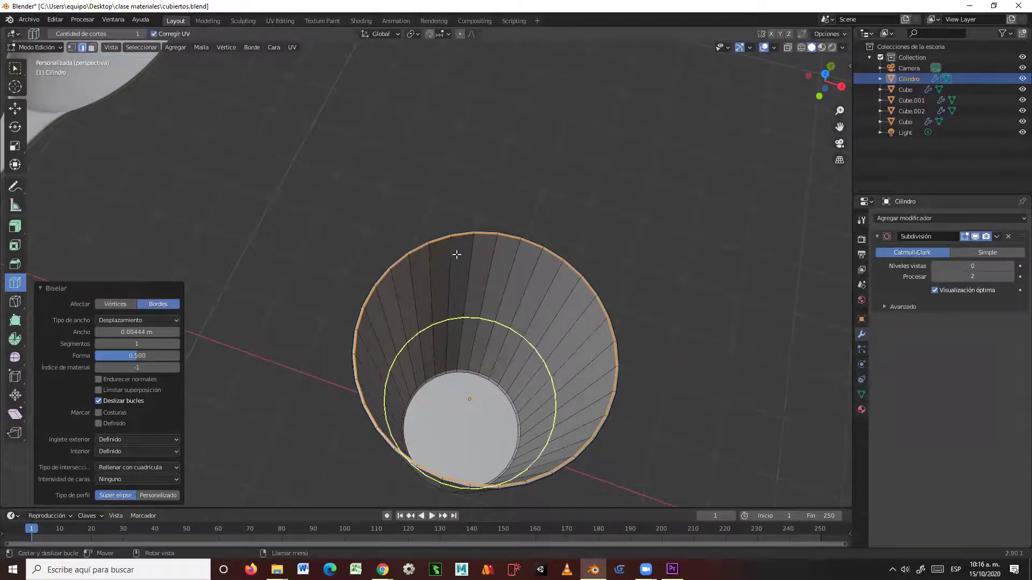
pyautogui.moveTo(473, 289); pyautogui.dragTo(501, 231)
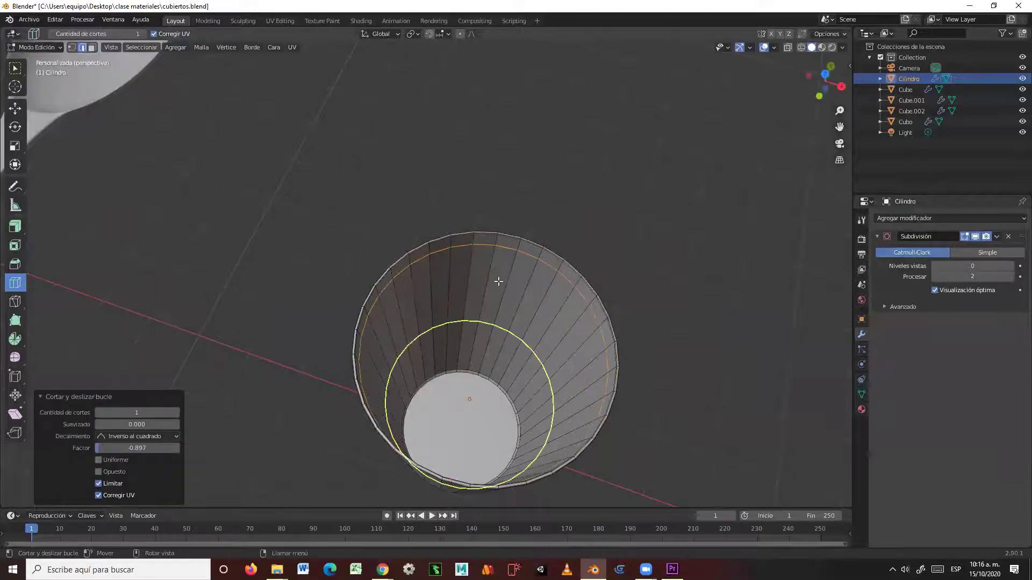
pyautogui.moveTo(495, 310); pyautogui.dragTo(480, 363)
# Add loop cuts around the glass's outer wall, sliding the last one up to just below the rim.
pyautogui.moveTo(638, 379); pyautogui.dragTo(666, 317, button='middle')
pyautogui.moveTo(520, 266); pyautogui.dragTo(519, 189)
pyautogui.moveTo(521, 101); pyautogui.dragTo(527, 58)
# Set the subdivision's viewport levels to 1 and inspect the smoothed glass from several distances.
pyautogui.moveTo(670, 265); pyautogui.dragTo(695, 295, button='middle')
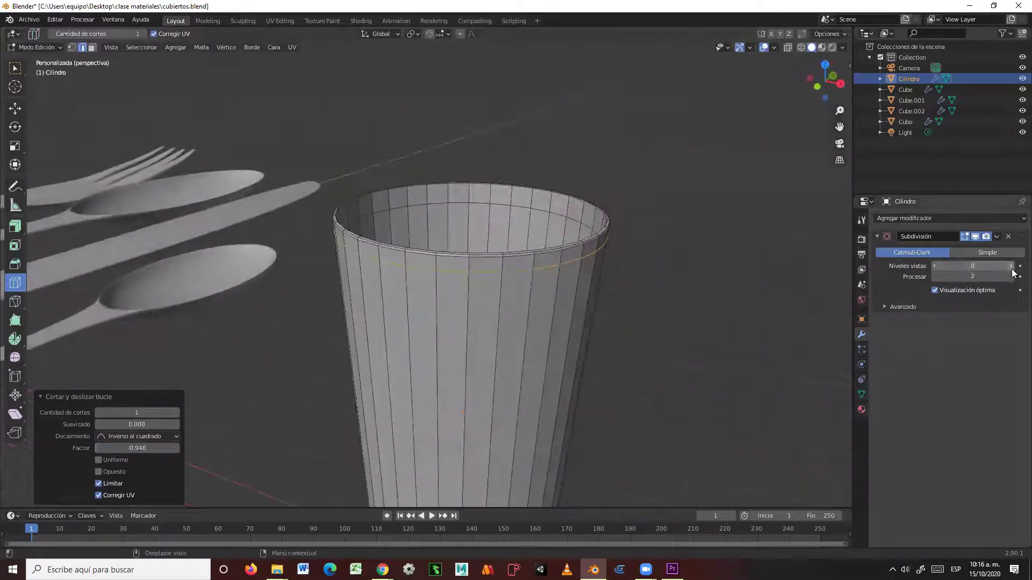
pyautogui.click(1011, 266)
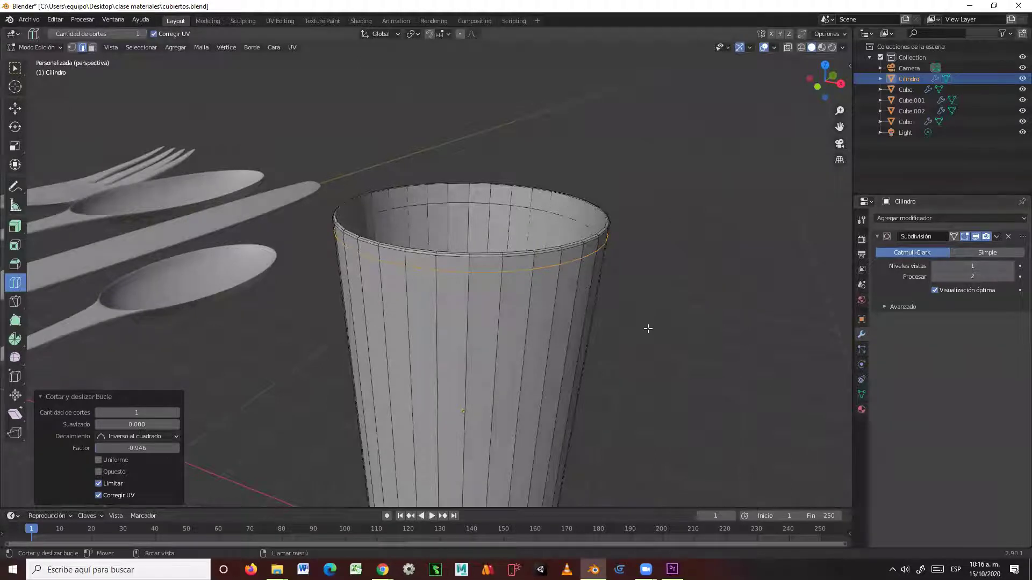
pyautogui.scroll(-4, 653, 322)
pyautogui.scroll(-2, 620, 327)
pyautogui.moveTo(615, 328)
pyautogui.mouseDown(button='middle')
pyautogui.moveTo(569, 328)
pyautogui.moveTo(610, 316)
pyautogui.moveTo(532, 331)
pyautogui.moveTo(576, 338)
pyautogui.moveTo(647, 320)
pyautogui.moveTo(627, 218)
pyautogui.moveTo(610, 305)
pyautogui.moveTo(621, 330)
pyautogui.moveTo(598, 339)
pyautogui.mouseUp(button='middle')
pyautogui.scroll(3, 602, 322)
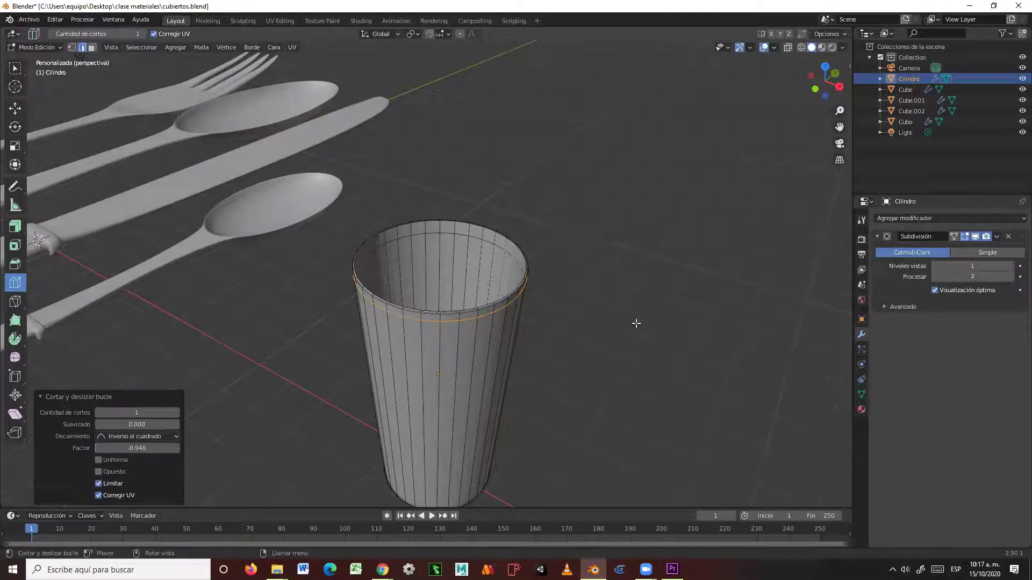
# Return the glass to Object Mode and apply smooth shading to it.
pyautogui.press('Tab')
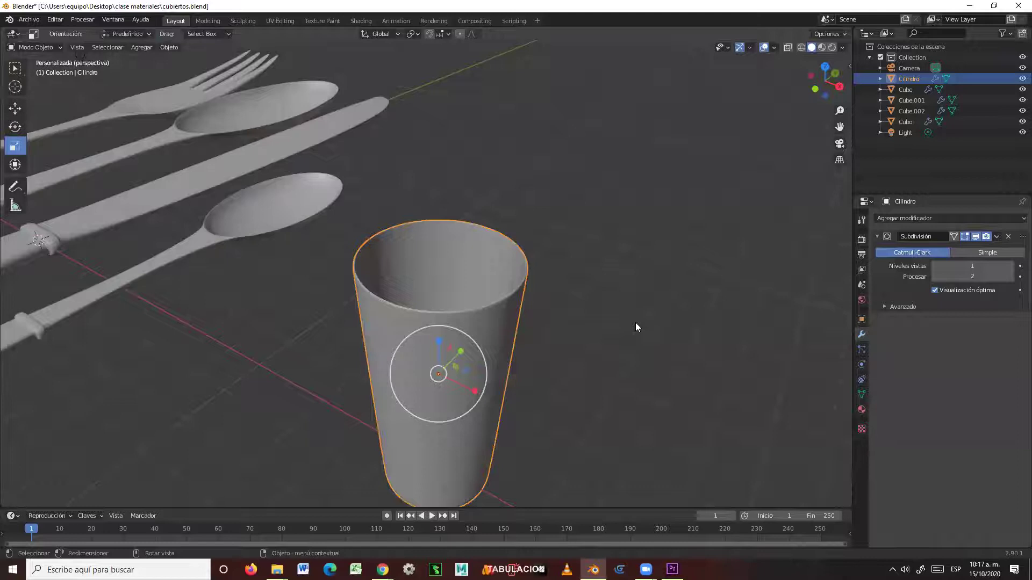
pyautogui.rightClick(491, 333)
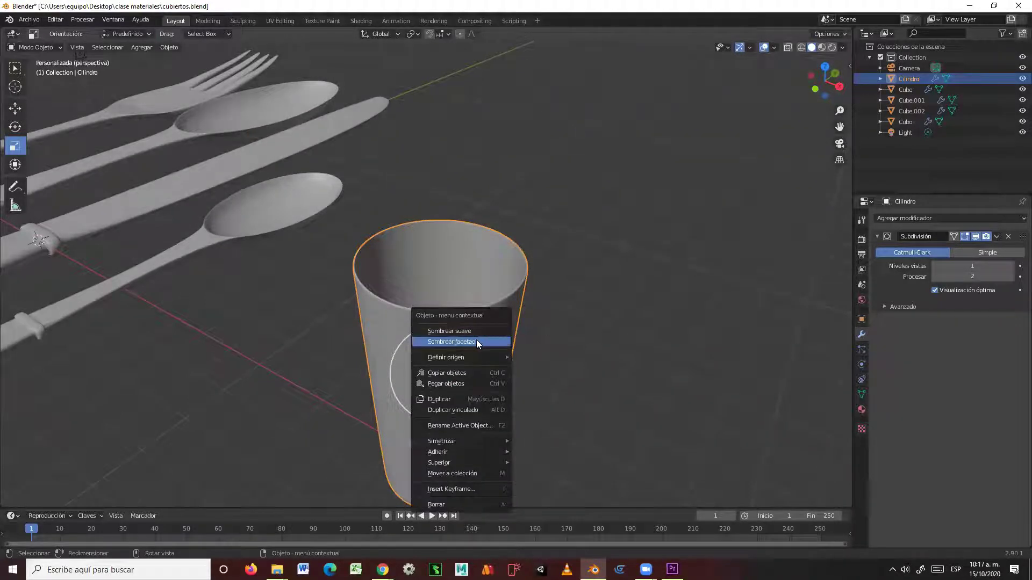
pyautogui.click(482, 332)
pyautogui.moveTo(507, 333)
pyautogui.mouseDown(button='middle')
pyautogui.moveTo(603, 332)
pyautogui.moveTo(618, 226)
pyautogui.moveTo(622, 281)
pyautogui.moveTo(650, 329)
pyautogui.moveTo(709, 307)
pyautogui.moveTo(635, 305)
pyautogui.moveTo(653, 290)
pyautogui.moveTo(640, 344)
pyautogui.moveTo(617, 350)
pyautogui.mouseUp(button='middle')
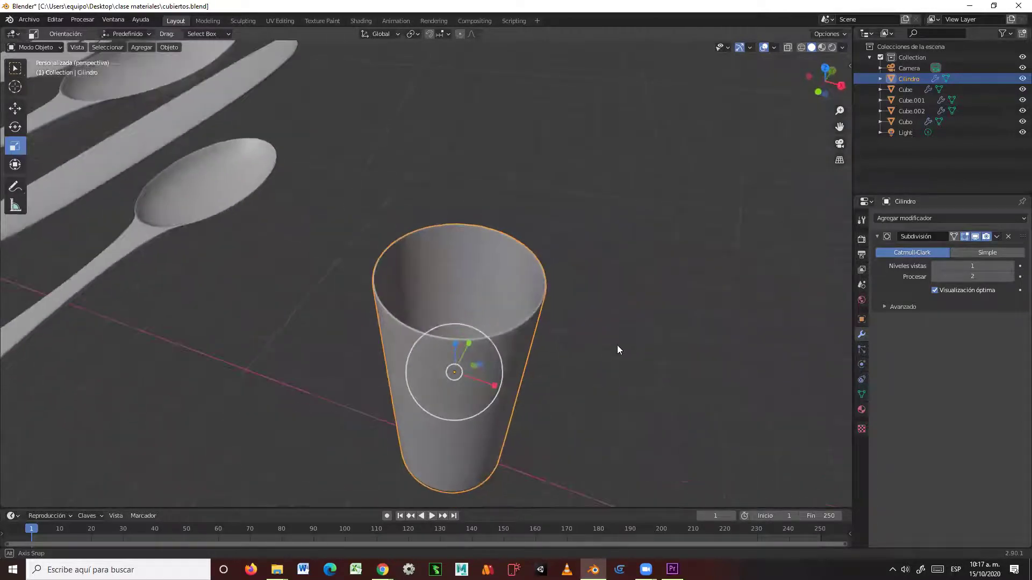
# Move the glass in the horizontal plane by -10.103 m in X and 8.1007 m in Y, toward the cutlery's upper ends.
pyautogui.click(18, 110)
pyautogui.scroll(-2, 384, 295)
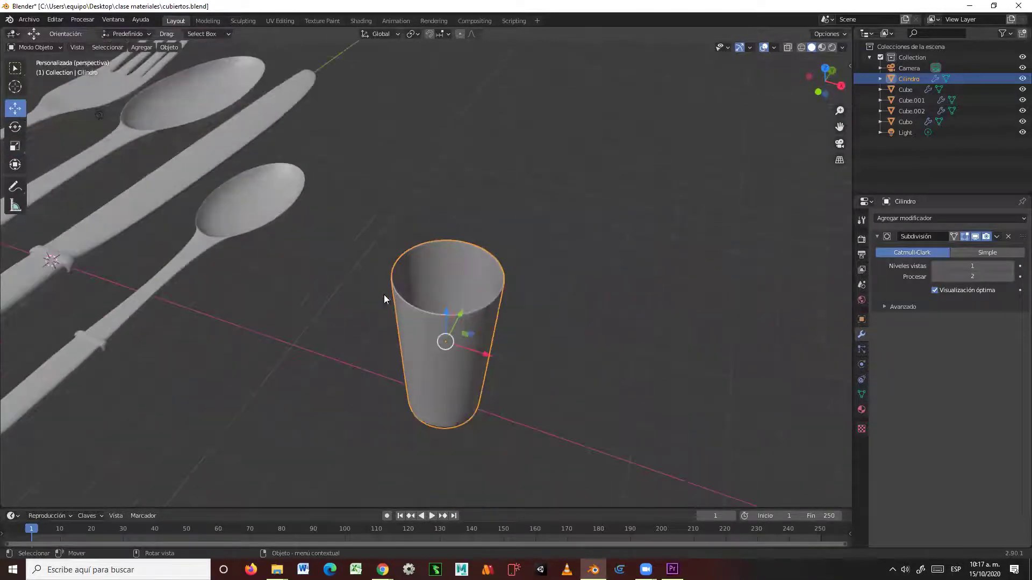
pyautogui.moveTo(341, 355); pyautogui.dragTo(409, 333, button='middle')
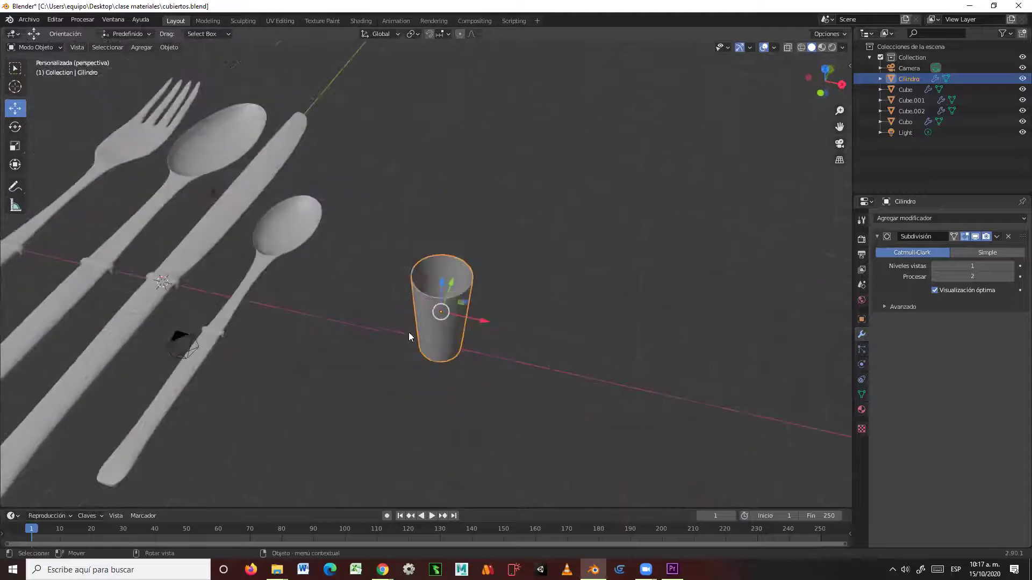
pyautogui.moveTo(474, 335); pyautogui.dragTo(462, 299, button='middle')
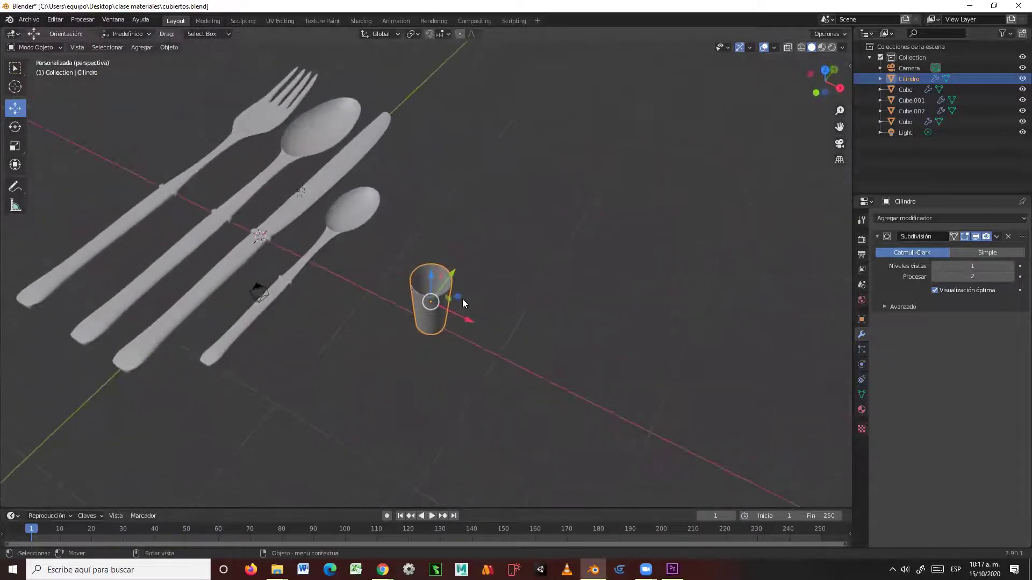
pyautogui.moveTo(456, 290); pyautogui.dragTo(416, 244)
pyautogui.moveTo(416, 244); pyautogui.dragTo(370, 247, button='middle')
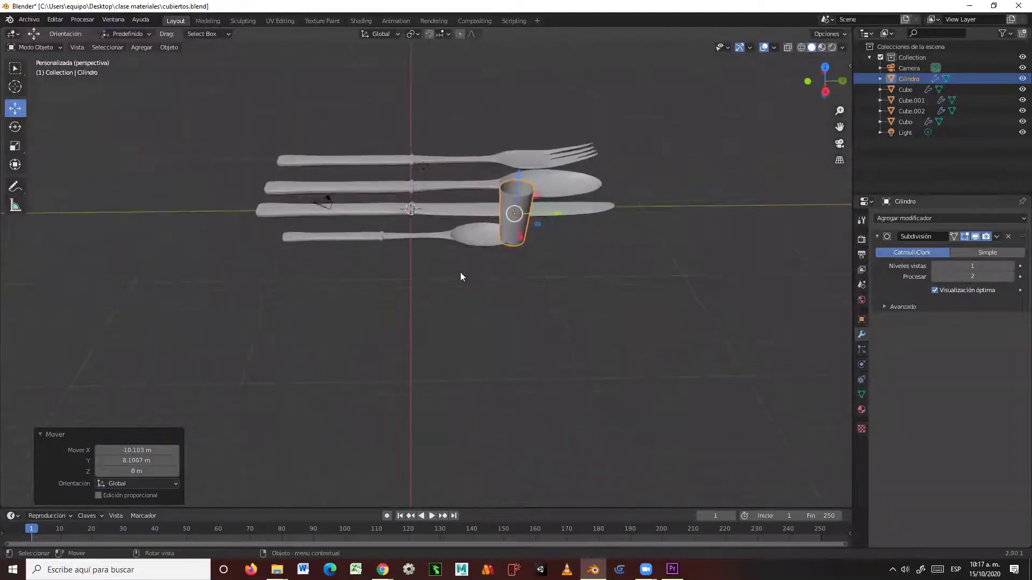
# Scale the glass uniformly by a factor of 1.333.
pyautogui.moveTo(460, 277); pyautogui.dragTo(456, 295, button='middle')
pyautogui.click(15, 145)
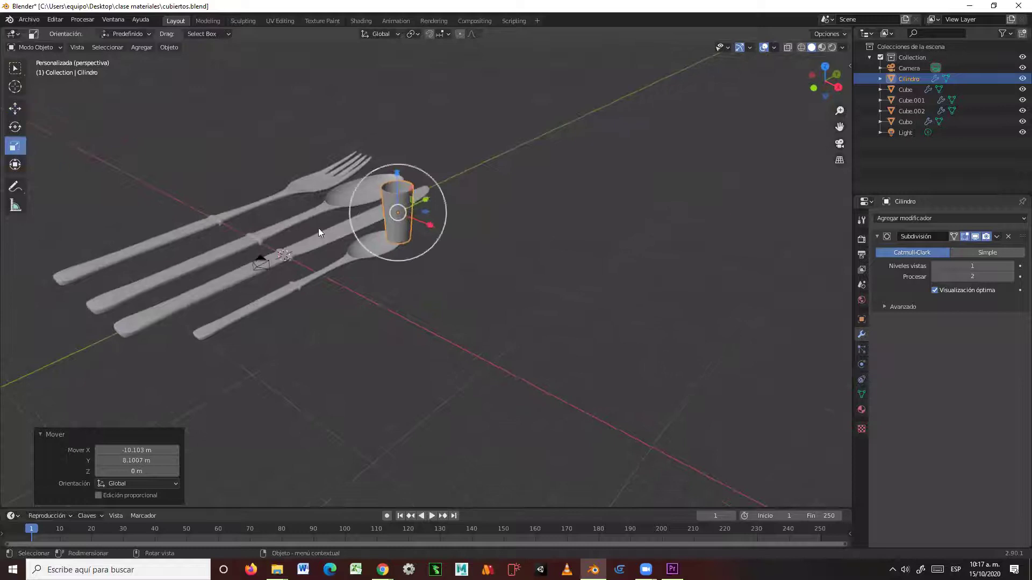
pyautogui.moveTo(444, 200); pyautogui.dragTo(496, 173)
# Move the glass by 4.2931 m in X and raise it by 3.8251 m in Z.
pyautogui.moveTo(399, 306); pyautogui.dragTo(447, 277, button='middle')
pyautogui.moveTo(449, 266); pyautogui.dragTo(546, 260, button='middle')
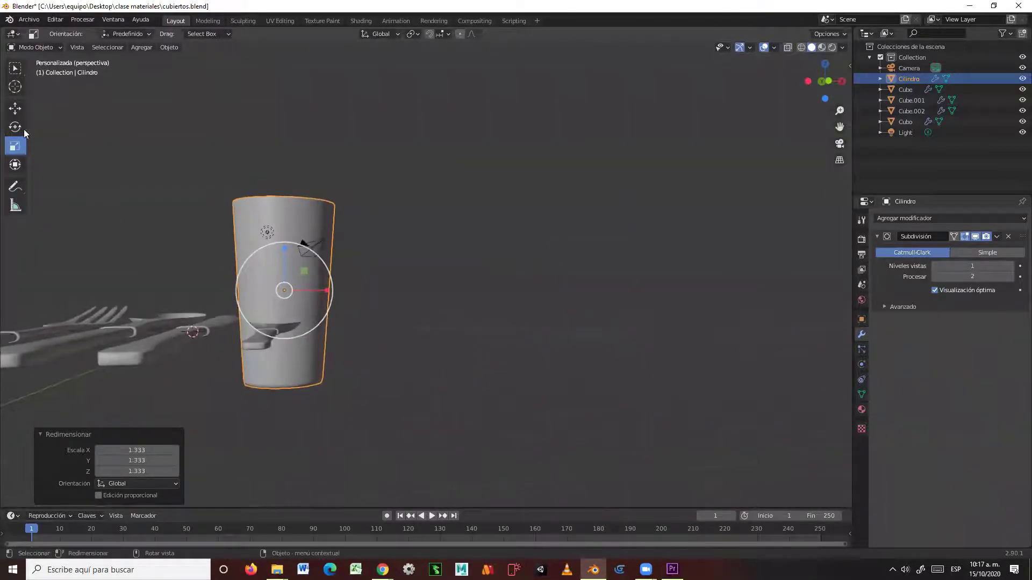
pyautogui.click(15, 108)
pyautogui.moveTo(306, 267); pyautogui.dragTo(375, 220)
pyautogui.moveTo(509, 286); pyautogui.dragTo(495, 247, button='middle')
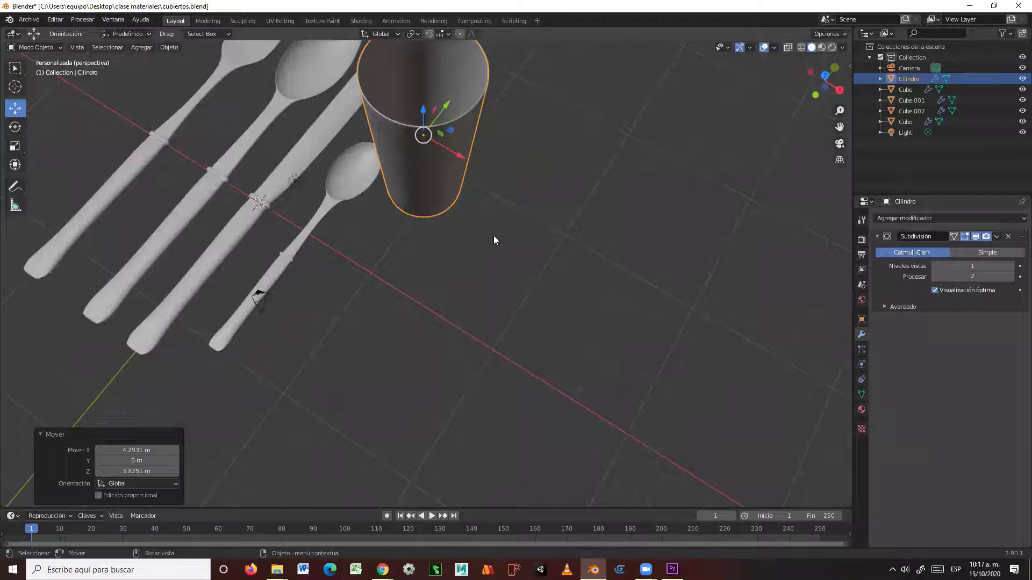
# Move the glass horizontally by -25.343 m in X and -4.2554 m in Y to the far side of the fork.
pyautogui.scroll(-2, 496, 227)
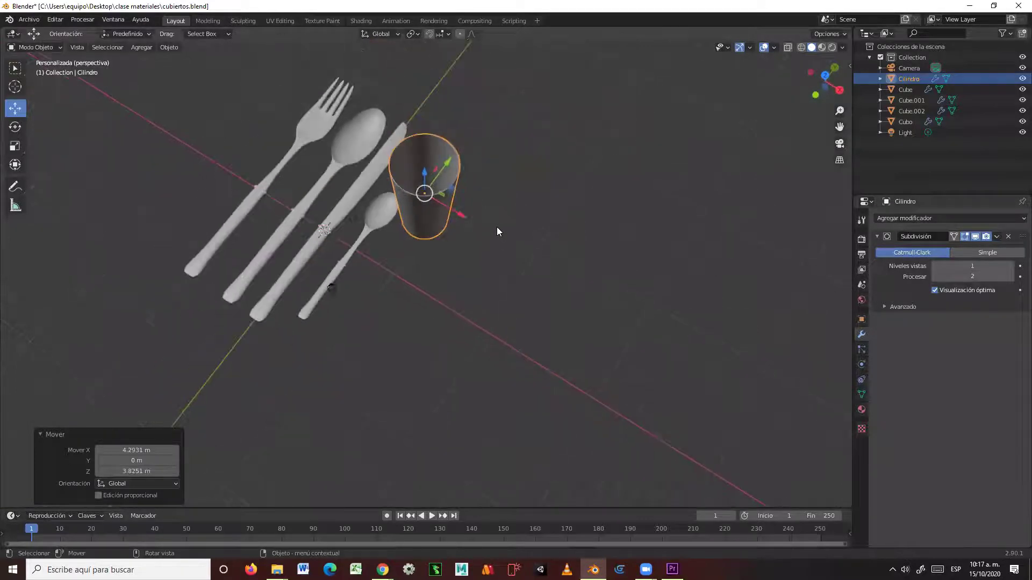
pyautogui.moveTo(453, 192); pyautogui.dragTo(317, 158)
pyautogui.moveTo(391, 200); pyautogui.dragTo(494, 281, button='middle')
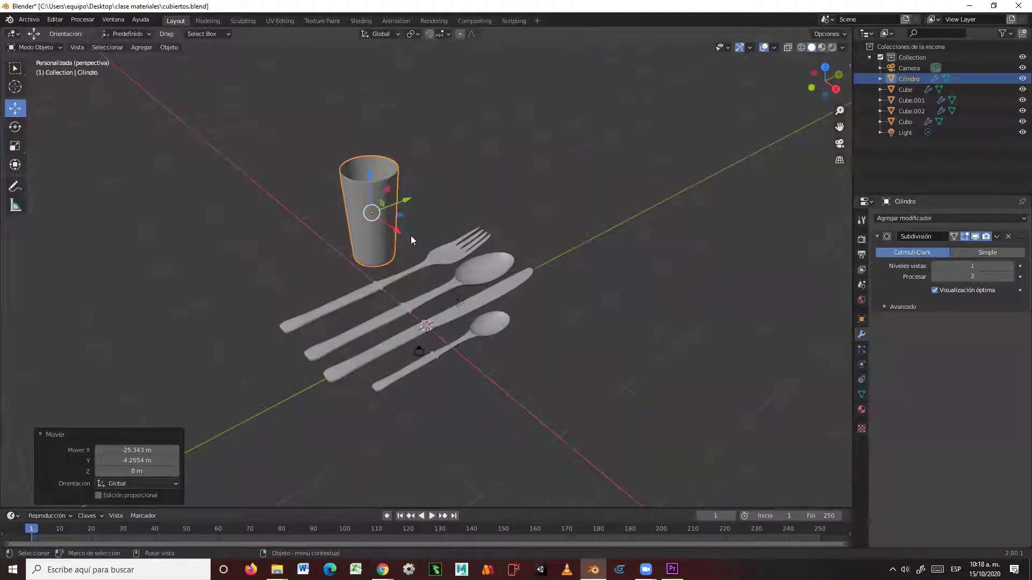
# Scale the glass uniformly by a factor of 1.361.
pyautogui.click(15, 146)
pyautogui.moveTo(419, 208); pyautogui.dragTo(447, 238)
pyautogui.moveTo(446, 238); pyautogui.dragTo(563, 305, button='middle')
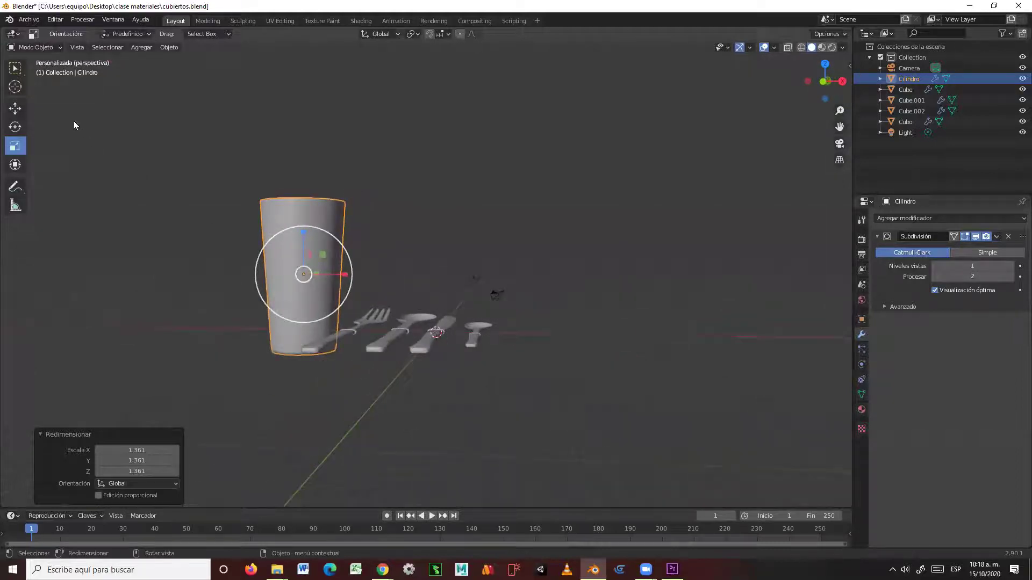
# Raise the glass by 2.746 m in Z so its base sits level with the cutlery, and deselect it.
pyautogui.click(15, 109)
pyautogui.moveTo(303, 228); pyautogui.dragTo(309, 204)
pyautogui.moveTo(557, 291); pyautogui.dragTo(561, 335, button='middle')
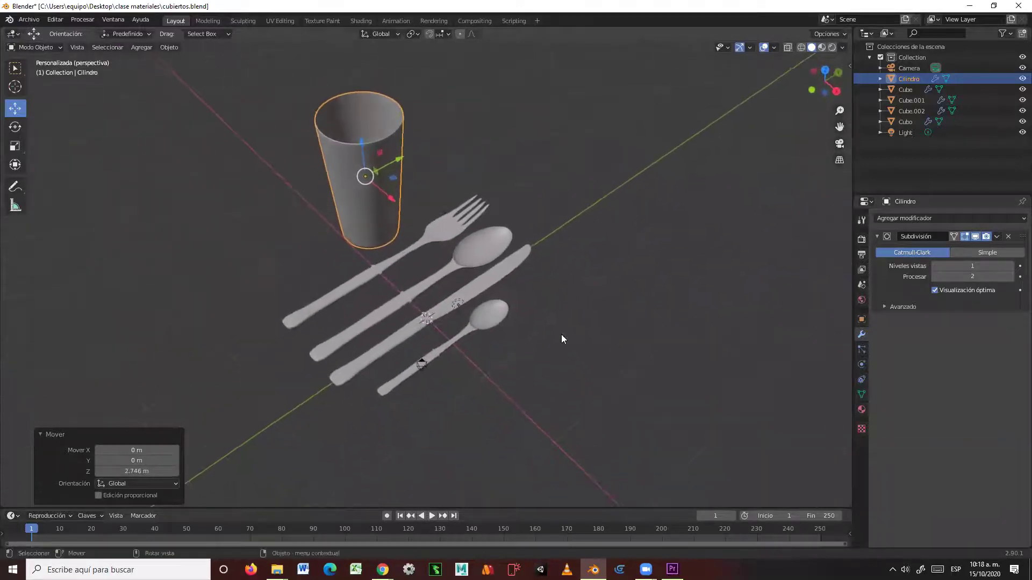
pyautogui.click(605, 319)
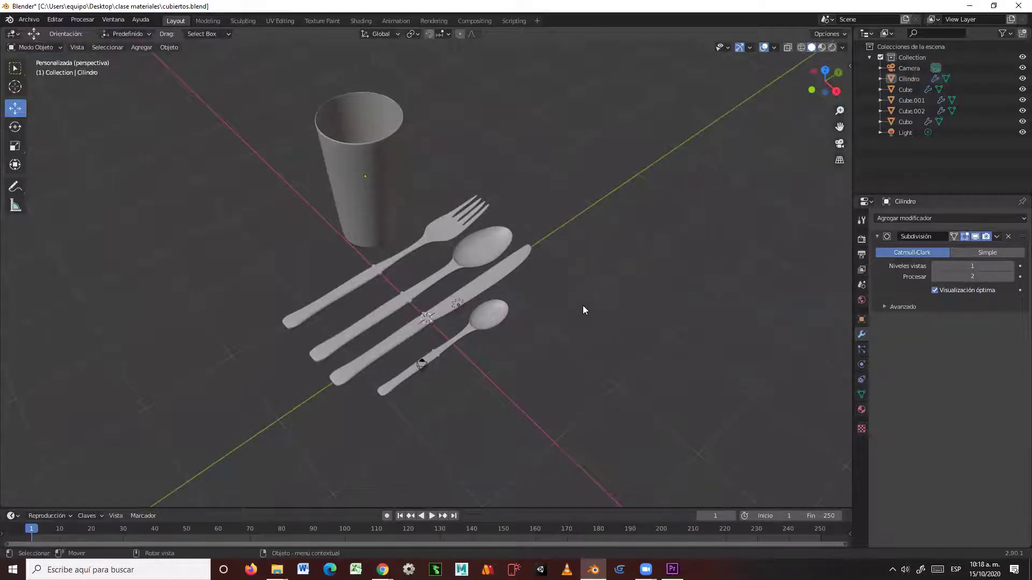
pyautogui.keyDown('shift'); pyautogui.moveTo(573, 314); pyautogui.dragTo(414, 324, button='middle'); pyautogui.keyUp('shift')
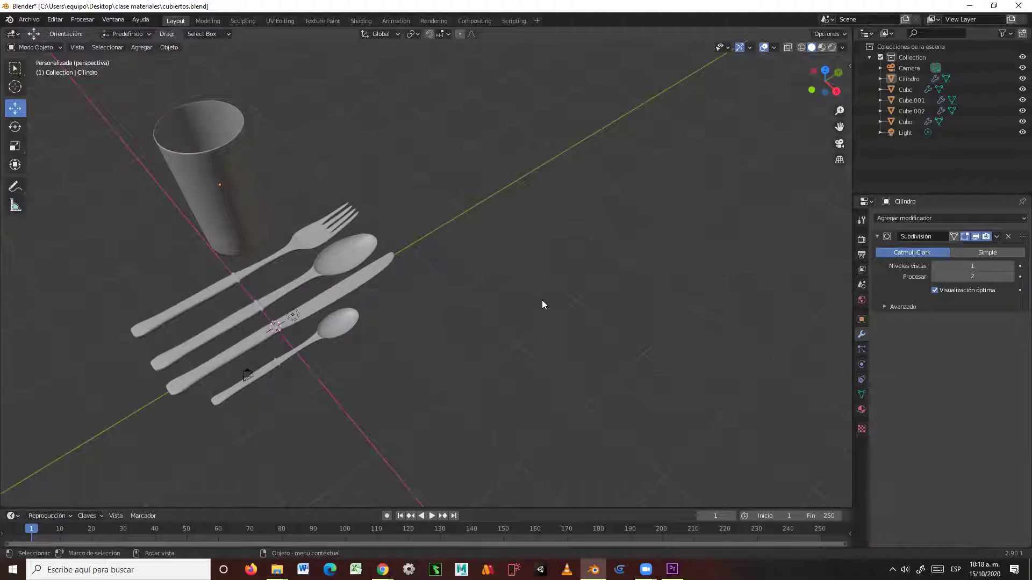
pyautogui.moveTo(550, 304); pyautogui.dragTo(555, 292, button='middle')
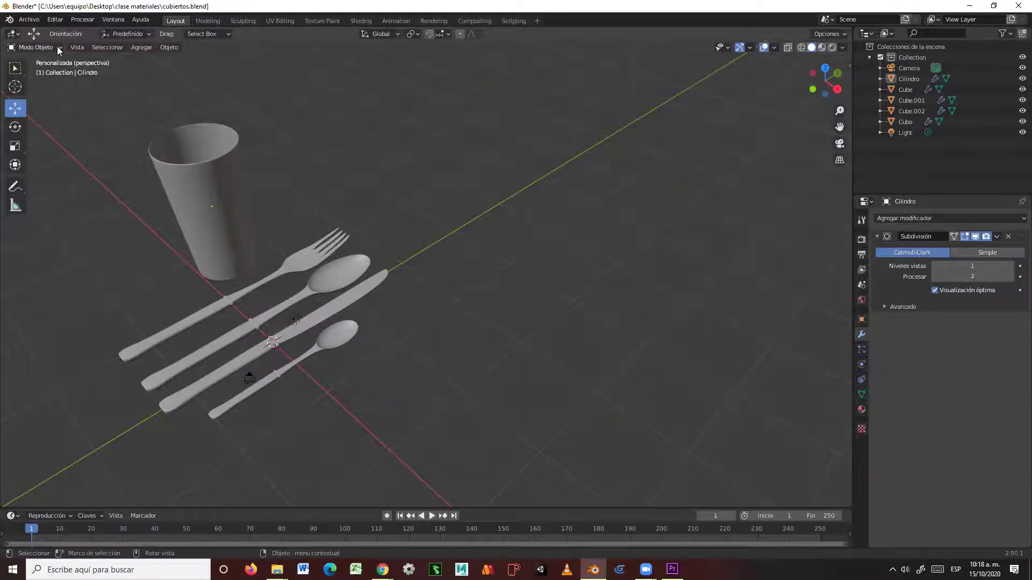
# Add a 32-vertex cylinder mesh and move it by 11.804 m in X and 26.177 m in Y, beyond the cutlery.
pyautogui.click(142, 47)
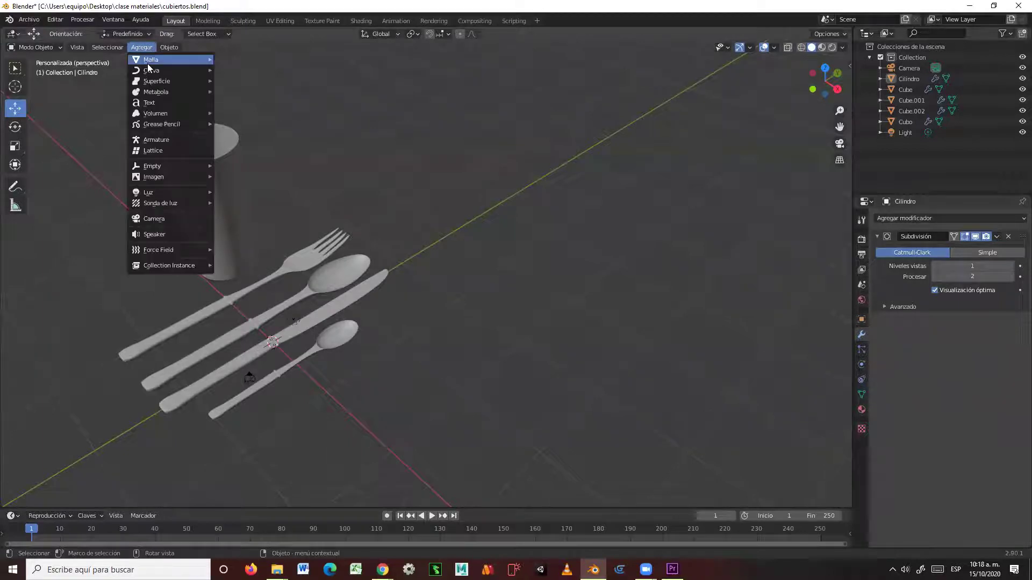
pyautogui.moveTo(149, 61)
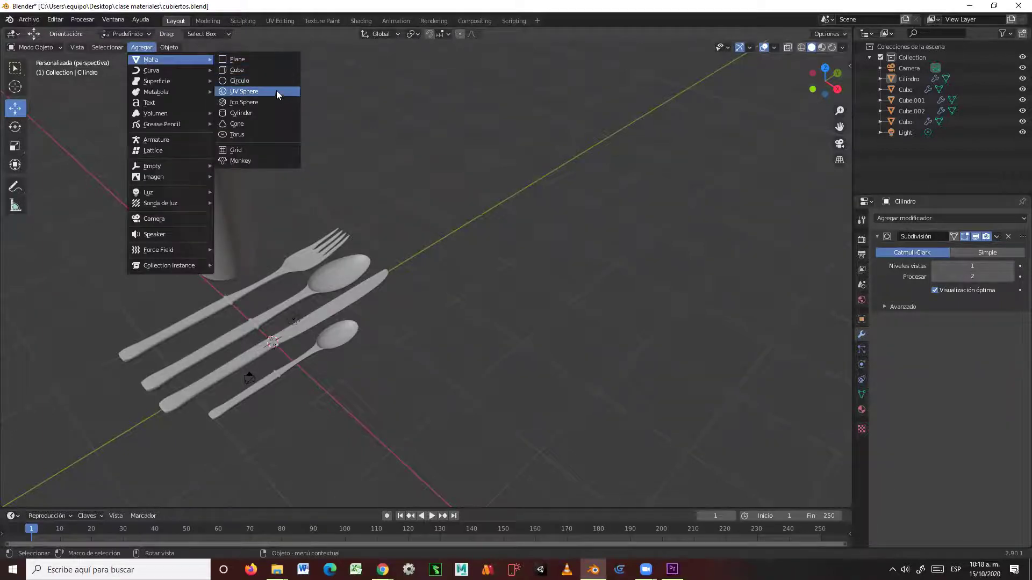
pyautogui.click(264, 113)
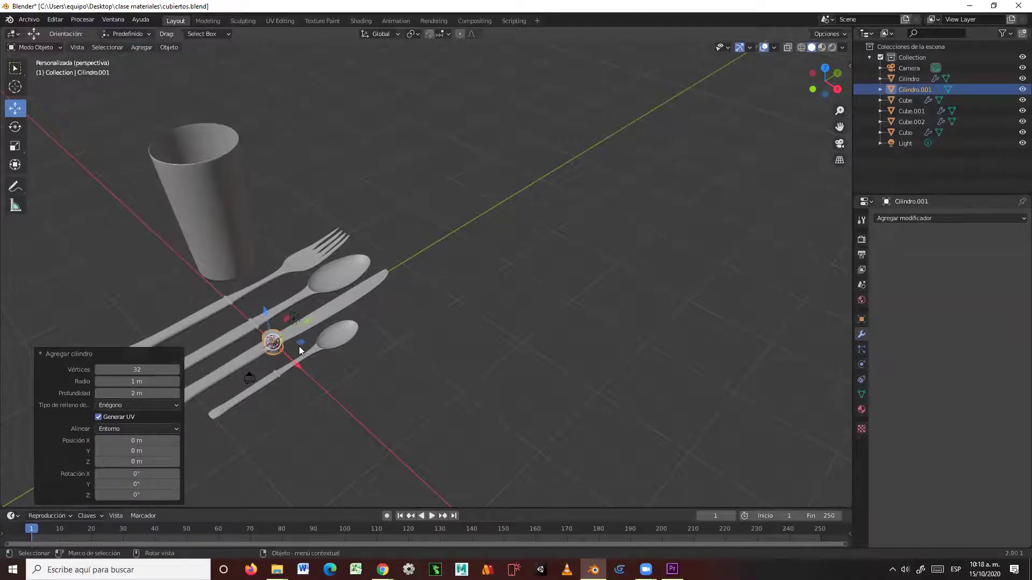
pyautogui.press('g')
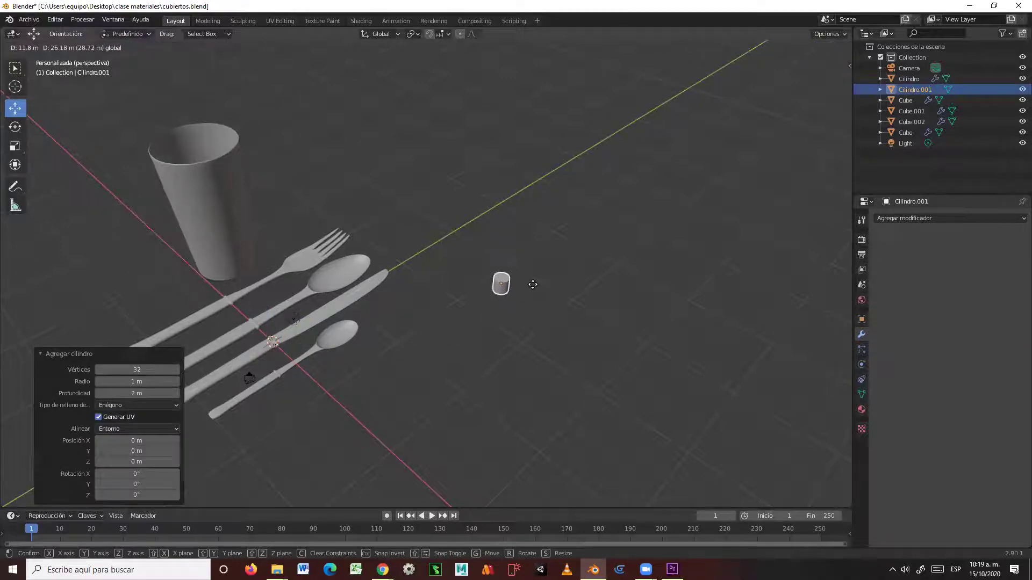
pyautogui.click(532, 284)
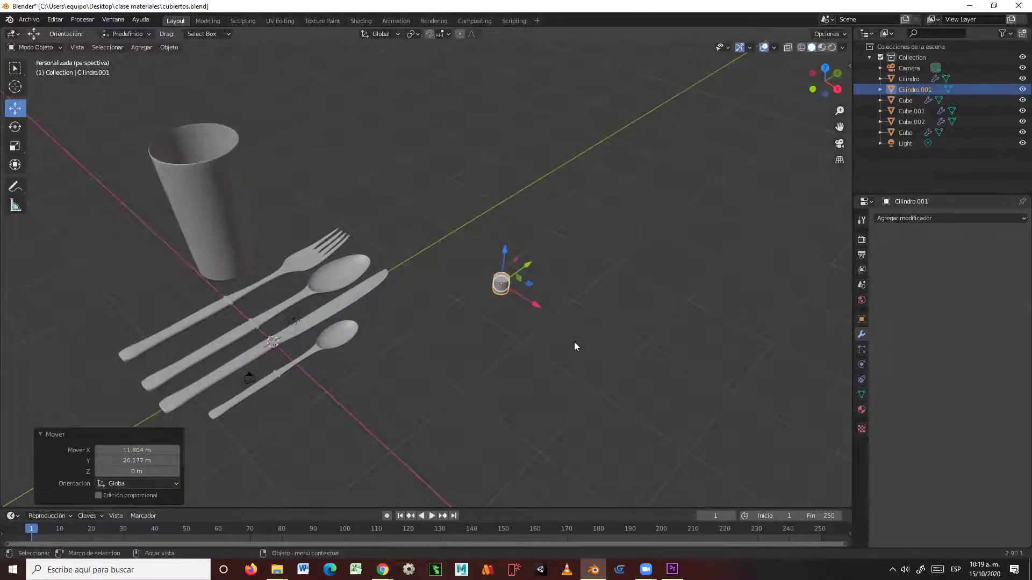
# Raise the new cylinder by 5.7284 m in Z and frame it in the view.
pyautogui.press('g')
pyautogui.press('z')
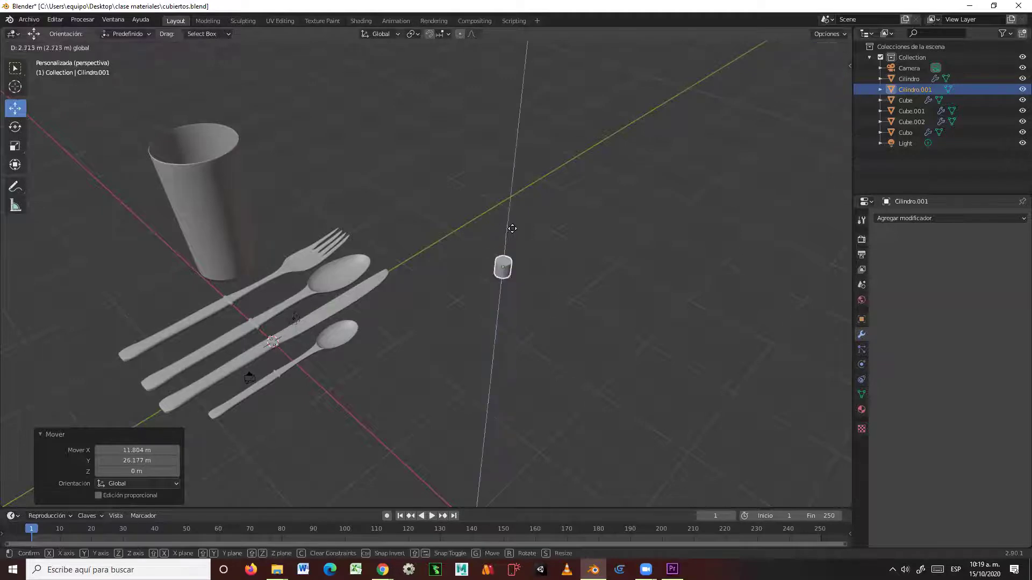
pyautogui.click(511, 215)
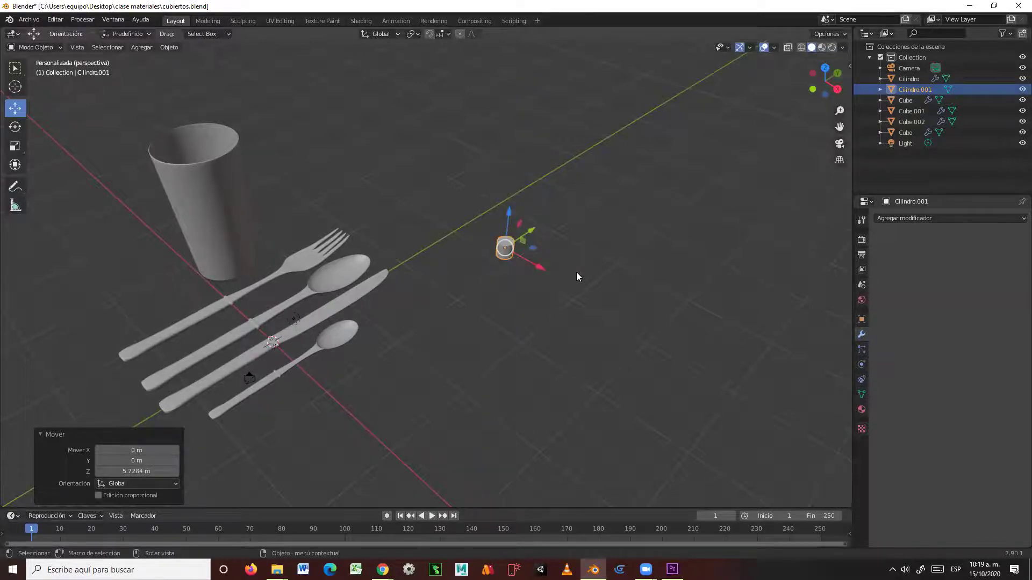
pyautogui.press('KP_Decimal')
pyautogui.scroll(5, 550, 298)
pyautogui.scroll(-5, 544, 301)
pyautogui.moveTo(543, 301); pyautogui.dragTo(518, 298, button='middle')
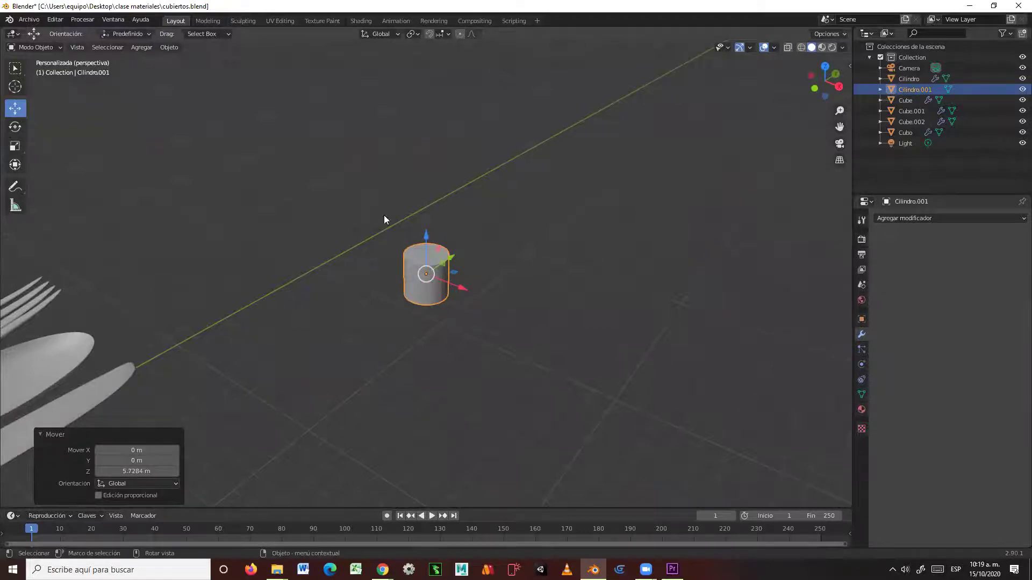
# Enlarge the cylinder uniformly to about the diameter of a dinner plate next to the cutlery.
pyautogui.click(14, 146)
pyautogui.moveTo(426, 237); pyautogui.dragTo(672, 212)
pyautogui.scroll(-3, 586, 266)
pyautogui.moveTo(473, 258); pyautogui.dragTo(594, 239)
pyautogui.scroll(-3, 572, 291)
pyautogui.moveTo(558, 322); pyautogui.dragTo(466, 251, button='middle')
# Flatten the cylinder along Z into a thin disc, finishing with a Z scale factor of 0.899.
pyautogui.moveTo(426, 232); pyautogui.dragTo(438, 282)
pyautogui.moveTo(506, 351)
pyautogui.mouseDown(button='middle')
pyautogui.moveTo(506, 334)
pyautogui.moveTo(466, 338)
pyautogui.moveTo(517, 342)
pyautogui.mouseUp(button='middle')
pyautogui.scroll(4, 482, 341)
pyautogui.moveTo(425, 230); pyautogui.dragTo(425, 237)
pyautogui.moveTo(607, 355); pyautogui.dragTo(606, 399, button='middle')
pyautogui.scroll(-3, 606, 399)
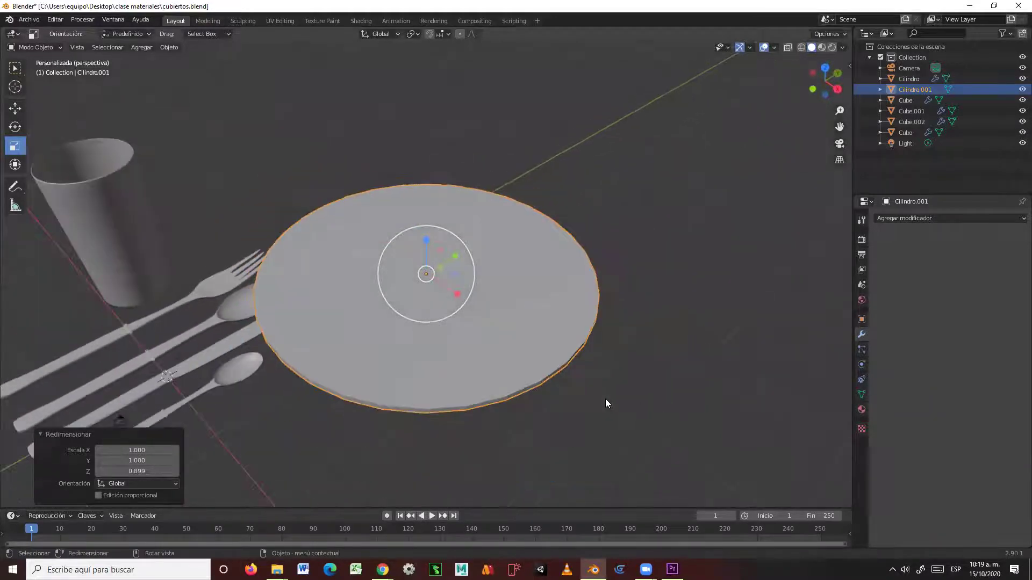
# In Edit Mode, select the disc's top face and inset it with a thickness of 0.08273 m.
pyautogui.press('Tab')
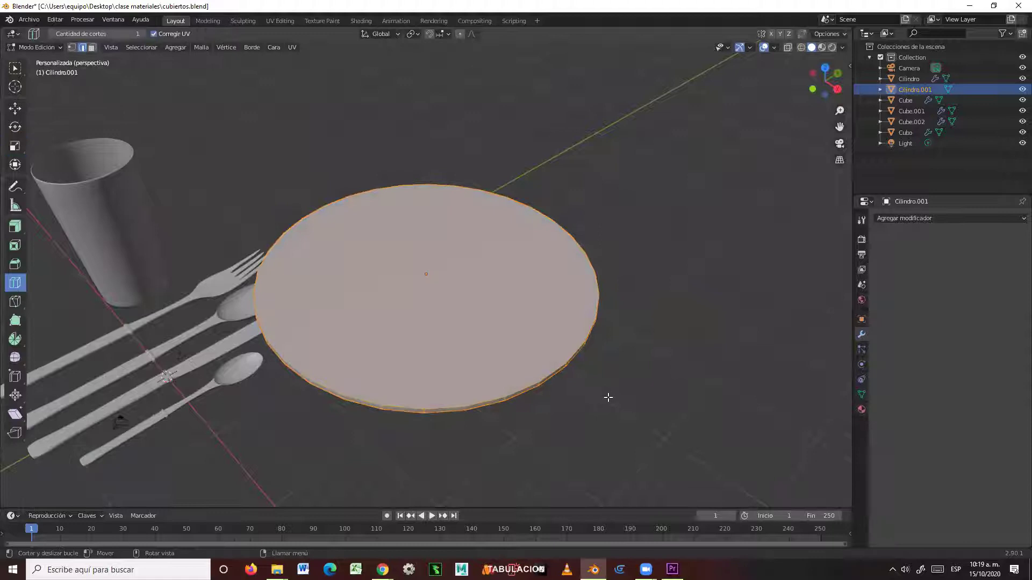
pyautogui.moveTo(629, 386); pyautogui.dragTo(640, 362, button='middle')
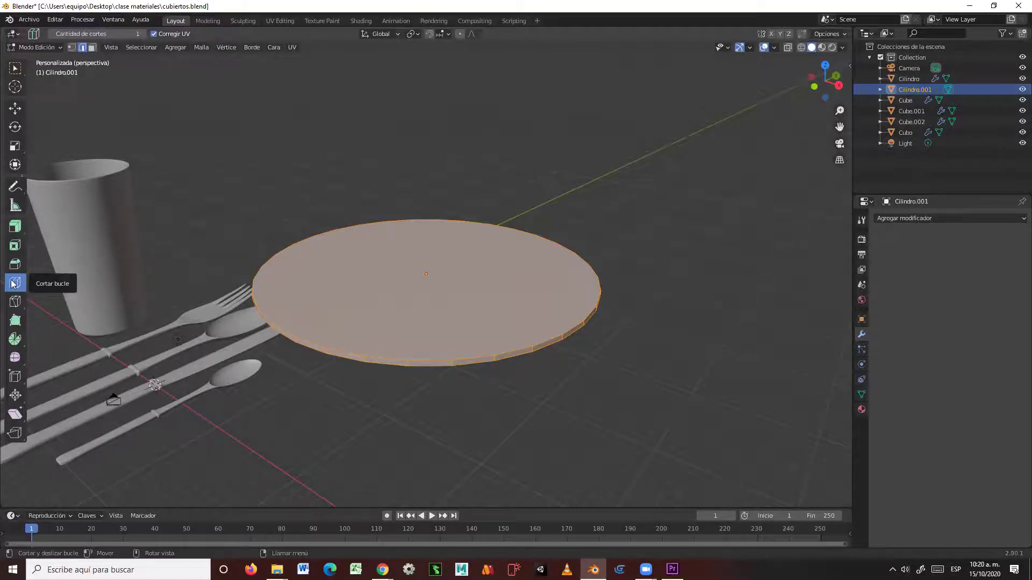
pyautogui.moveTo(560, 355); pyautogui.dragTo(496, 349, button='middle')
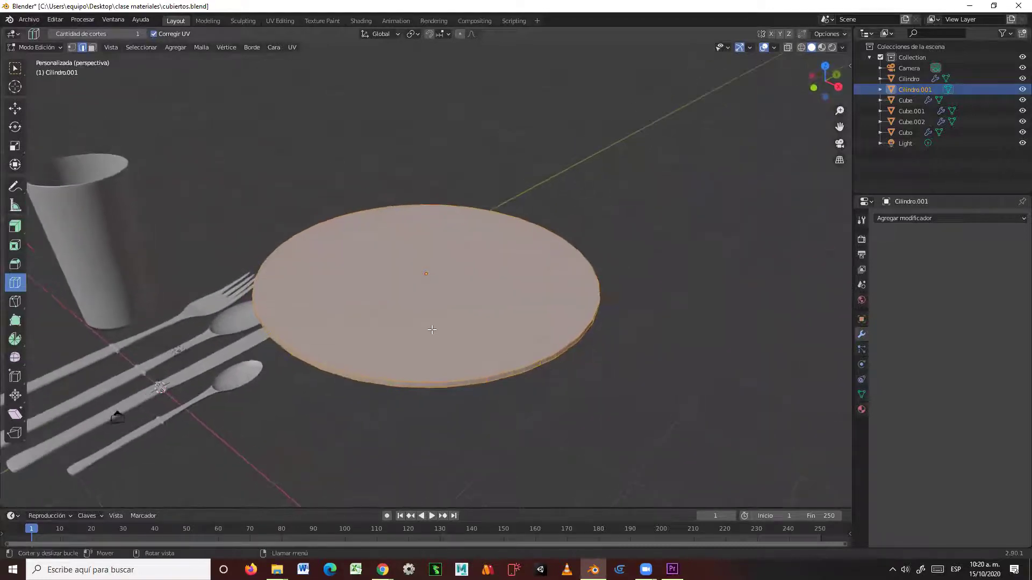
pyautogui.press('3')
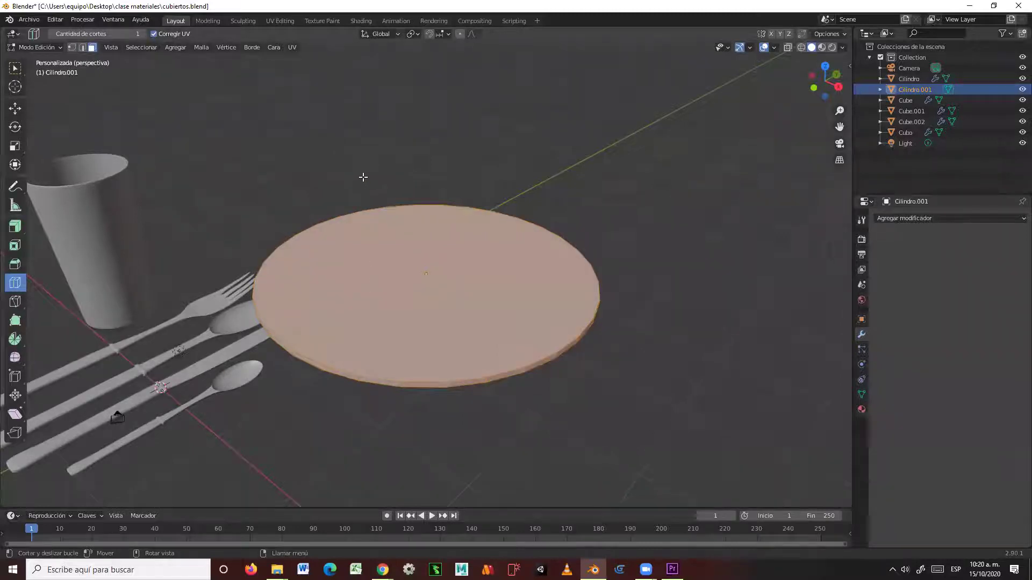
pyautogui.hotkey('alt', 'a')
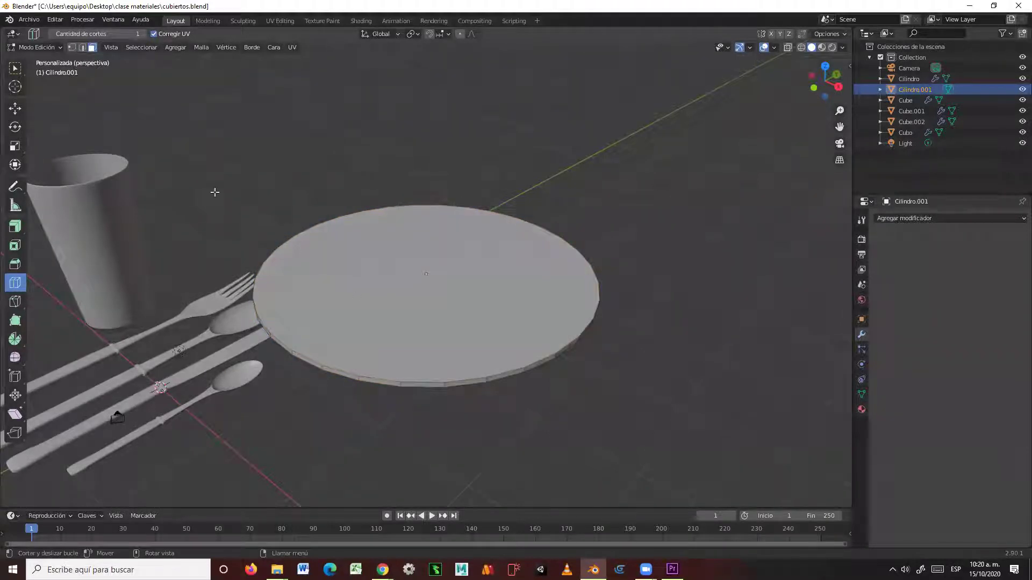
pyautogui.click(16, 68)
pyautogui.click(412, 265)
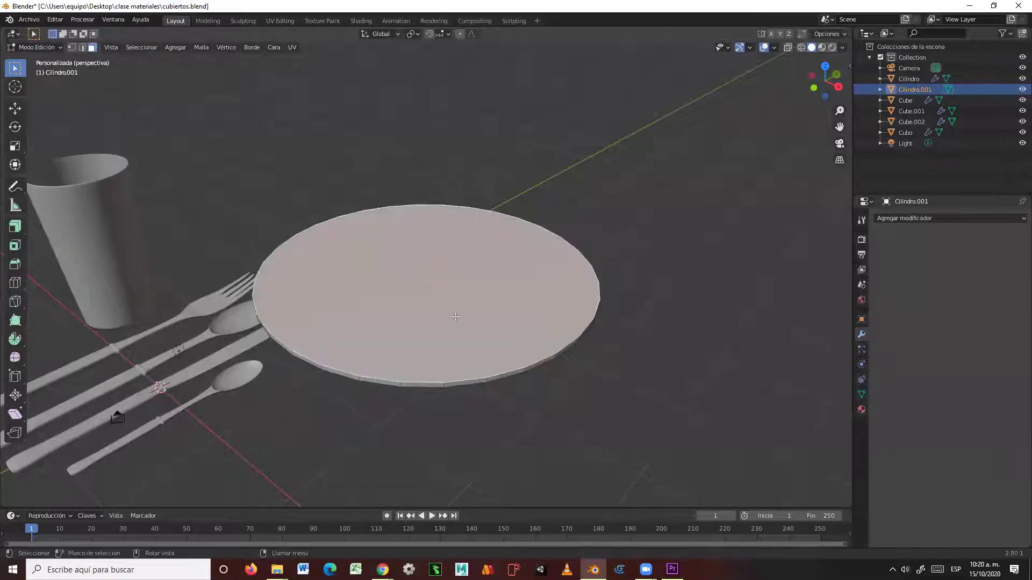
pyautogui.moveTo(552, 382)
pyautogui.mouseDown(button='middle')
pyautogui.moveTo(543, 357)
pyautogui.moveTo(548, 371)
pyautogui.mouseUp(button='middle')
pyautogui.scroll(2, 549, 371)
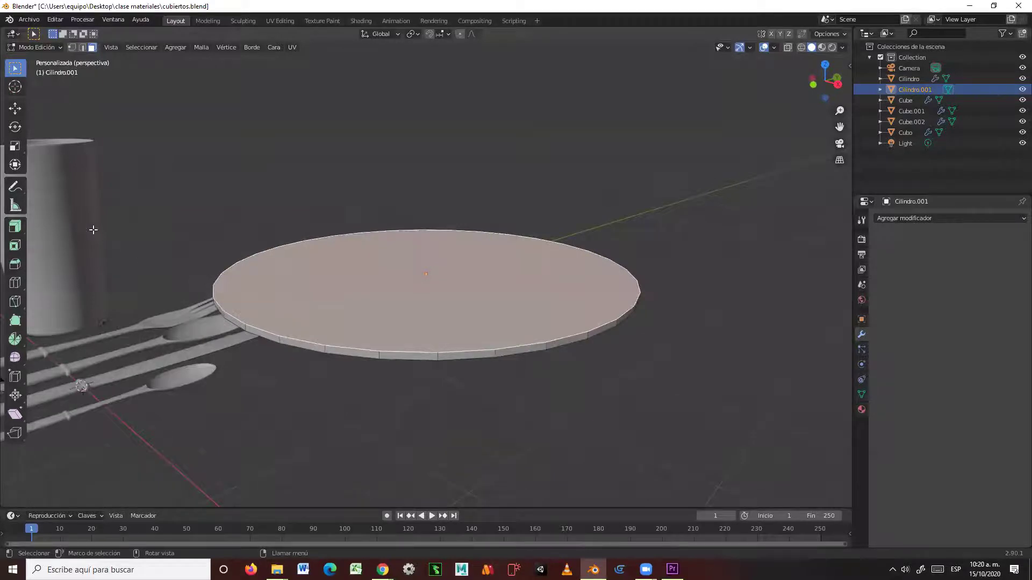
pyautogui.click(17, 246)
pyautogui.moveTo(426, 214)
pyautogui.mouseDown()
pyautogui.moveTo(425, 192)
pyautogui.moveTo(424, 237)
pyautogui.moveTo(439, 223)
pyautogui.moveTo(420, 225)
pyautogui.mouseUp()
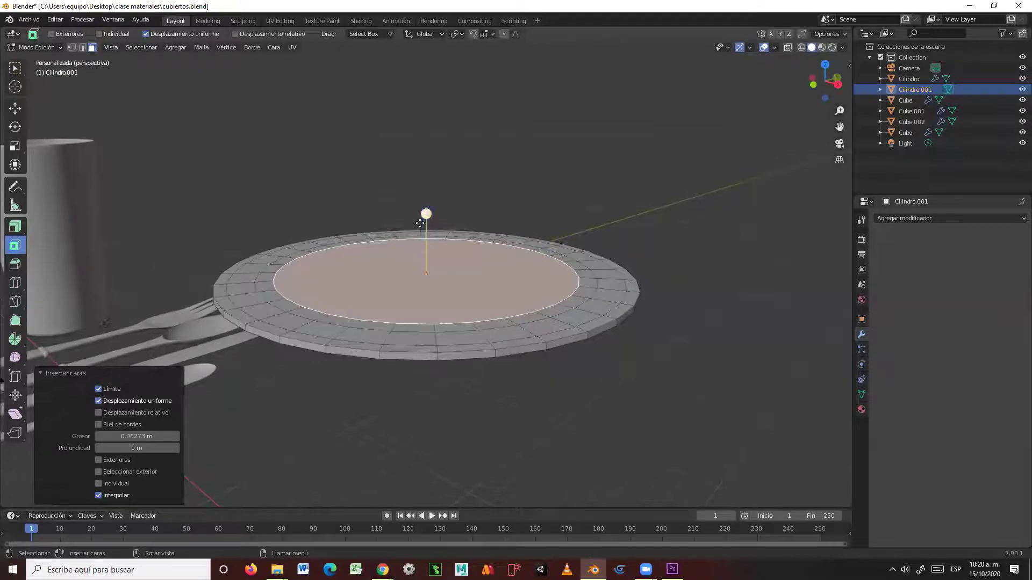
# Adjust the inset top face's height along Z, finishing with an upward move of 2.4795 m.
pyautogui.click(15, 110)
pyautogui.moveTo(423, 231); pyautogui.dragTo(426, 243)
pyautogui.moveTo(511, 425); pyautogui.dragTo(498, 311, button='middle')
pyautogui.moveTo(428, 247)
pyautogui.mouseDown()
pyautogui.moveTo(422, 269)
pyautogui.moveTo(426, 236)
pyautogui.mouseUp()
pyautogui.moveTo(502, 334); pyautogui.dragTo(471, 326, button='middle')
pyautogui.moveTo(424, 237); pyautogui.dragTo(428, 214)
pyautogui.click(428, 216)
# Select the disc's bottom face and inset it with a thickness of 0.1107 m.
pyautogui.moveTo(456, 269); pyautogui.dragTo(518, 242, button='middle')
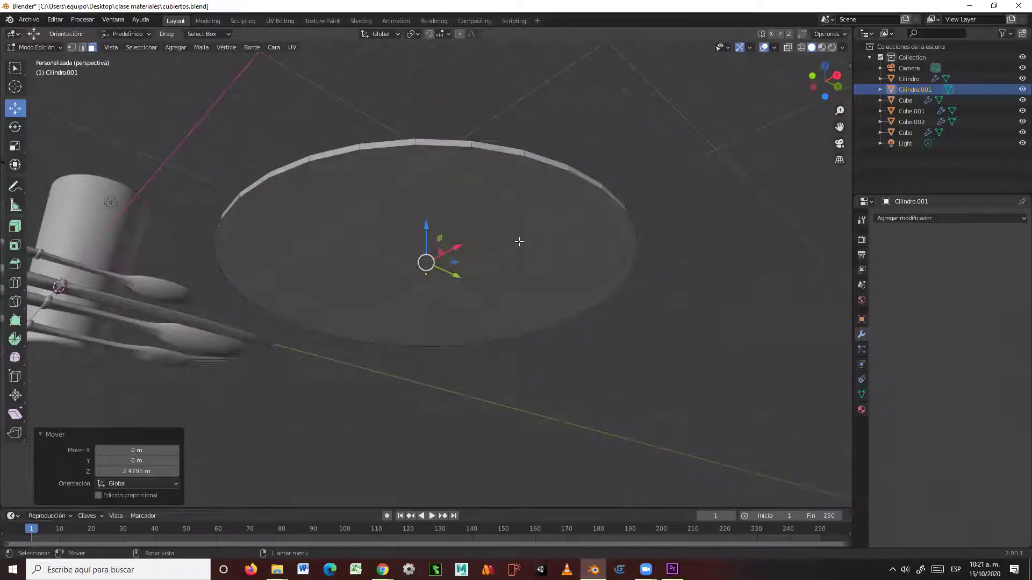
pyautogui.click(518, 242)
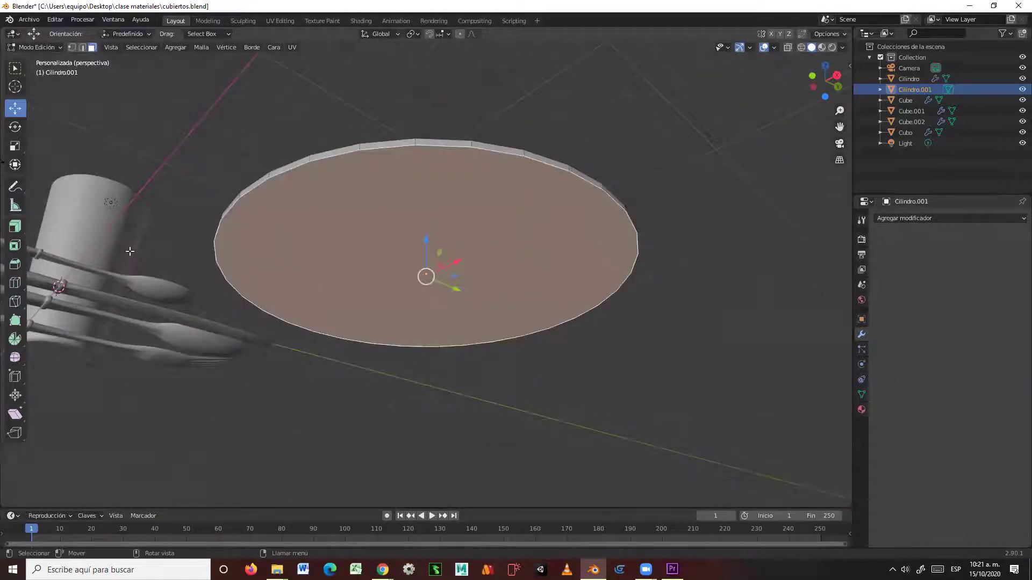
pyautogui.click(15, 247)
pyautogui.moveTo(425, 326); pyautogui.dragTo(432, 294)
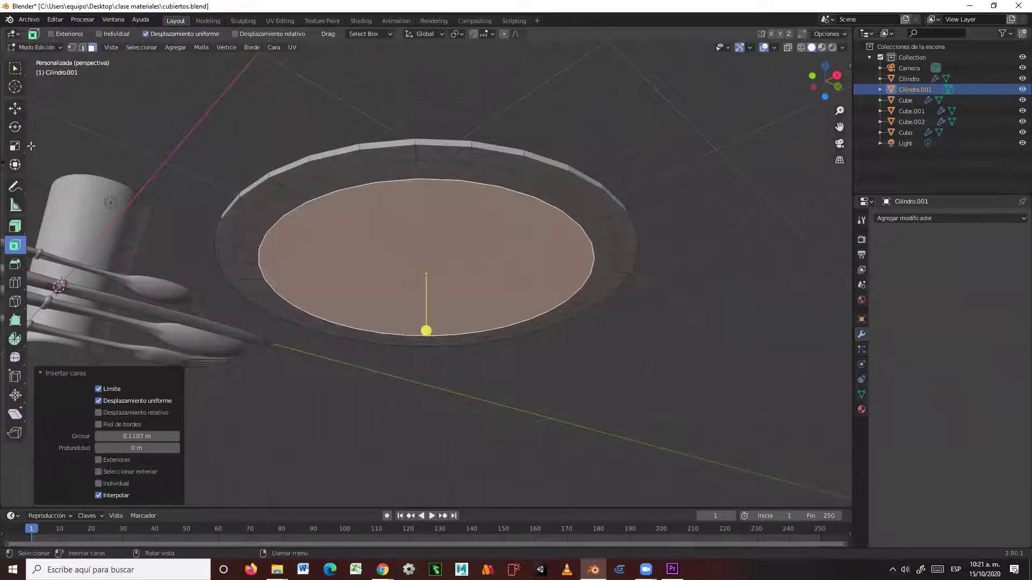
# Lower the inset bottom face in Z by 0.82663 m, 0.29715 m and 0.099043 m to form the plate's base.
pyautogui.click(15, 110)
pyautogui.moveTo(426, 238); pyautogui.dragTo(421, 252)
pyautogui.moveTo(462, 323); pyautogui.dragTo(484, 349, button='middle')
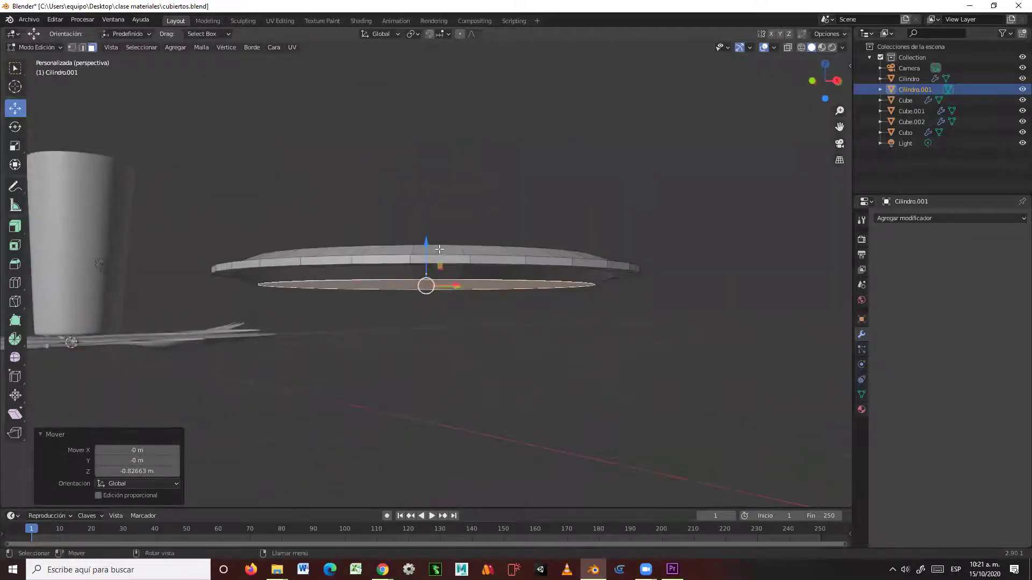
pyautogui.moveTo(426, 242)
pyautogui.mouseDown()
pyautogui.moveTo(422, 293)
pyautogui.moveTo(428, 256)
pyautogui.mouseUp()
pyautogui.moveTo(463, 315); pyautogui.dragTo(453, 285, button='middle')
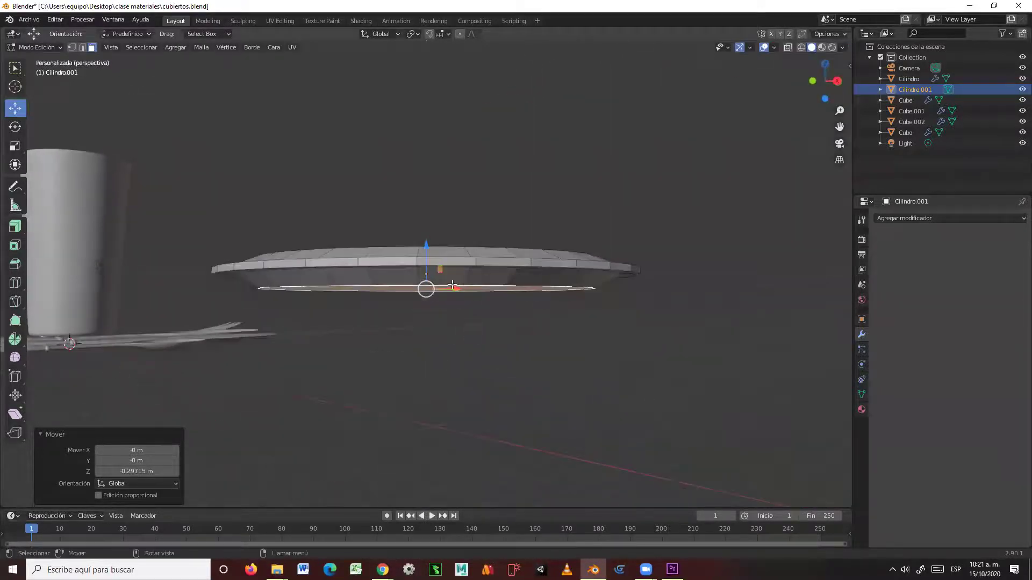
pyautogui.moveTo(425, 242); pyautogui.dragTo(427, 247)
pyautogui.moveTo(470, 365); pyautogui.dragTo(483, 287, button='middle')
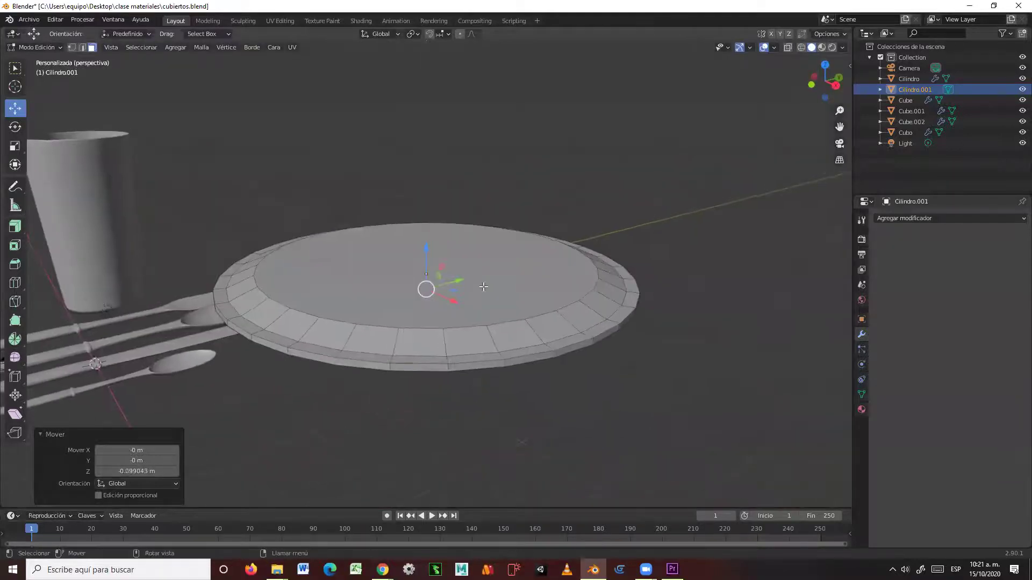
# Sink the plate's inner top face by 4.0093 m in Z and raise it back by 1.7444 m to hollow the plate.
pyautogui.click(508, 273)
pyautogui.moveTo(425, 221); pyautogui.dragTo(422, 261)
pyautogui.moveTo(475, 334); pyautogui.dragTo(419, 284, button='middle')
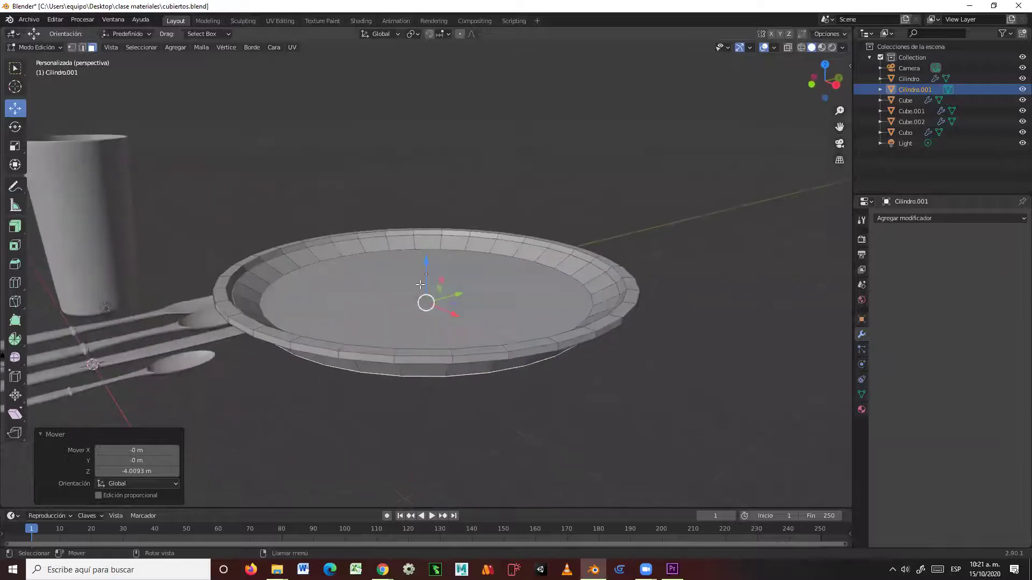
pyautogui.moveTo(424, 258); pyautogui.dragTo(432, 237)
pyautogui.moveTo(432, 237); pyautogui.dragTo(482, 346, button='middle')
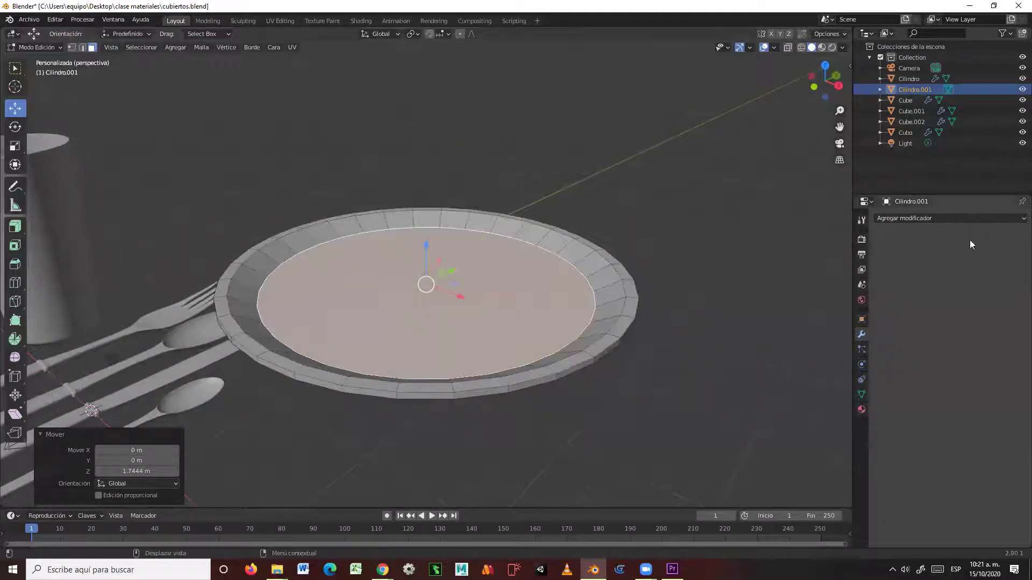
# Add a Subdivision Surface modifier to the plate and set its viewport levels to 0.
pyautogui.click(1017, 223)
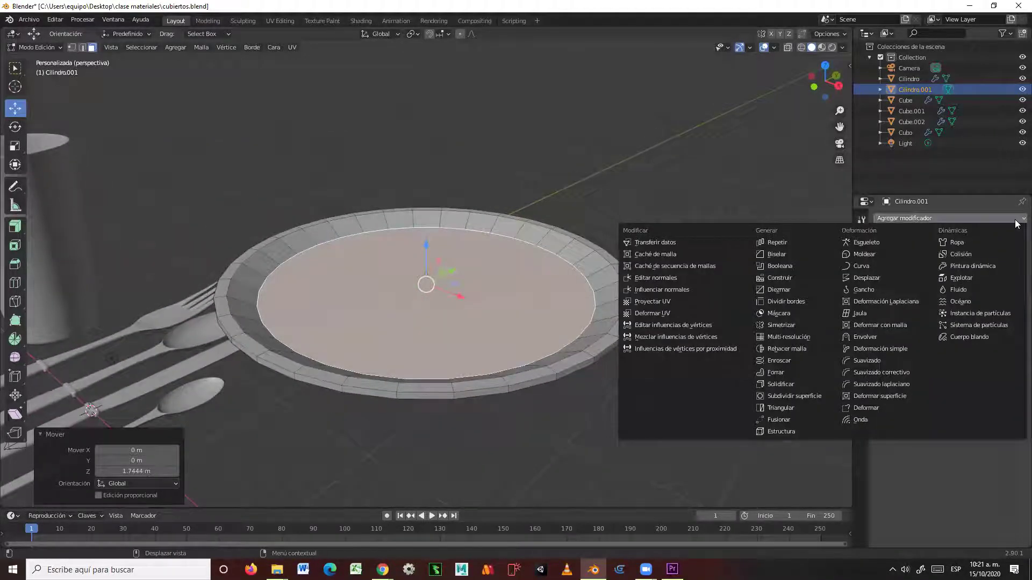
pyautogui.click(806, 395)
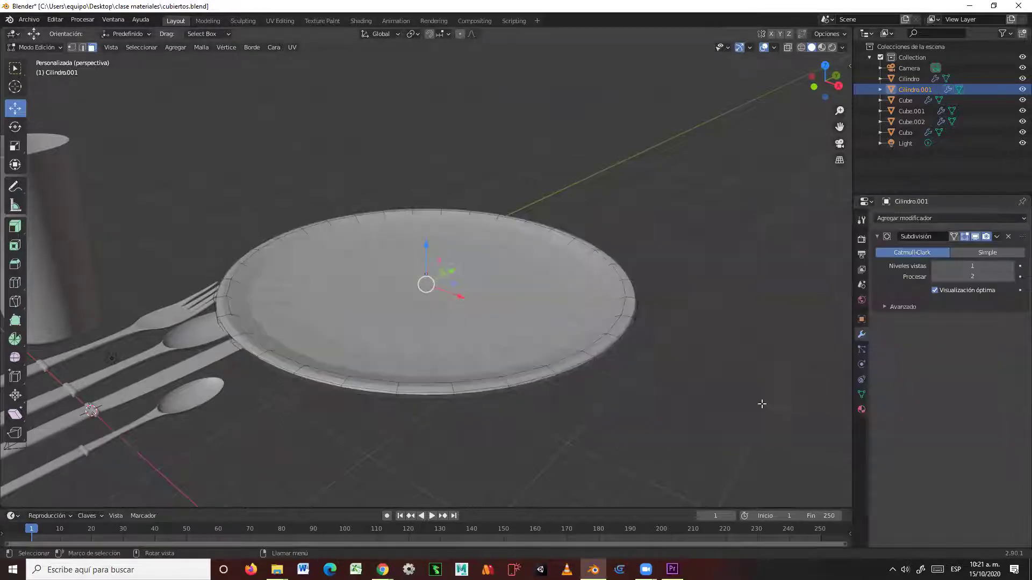
pyautogui.moveTo(656, 410)
pyautogui.mouseDown(button='middle')
pyautogui.moveTo(672, 362)
pyautogui.moveTo(673, 385)
pyautogui.moveTo(642, 412)
pyautogui.mouseUp(button='middle')
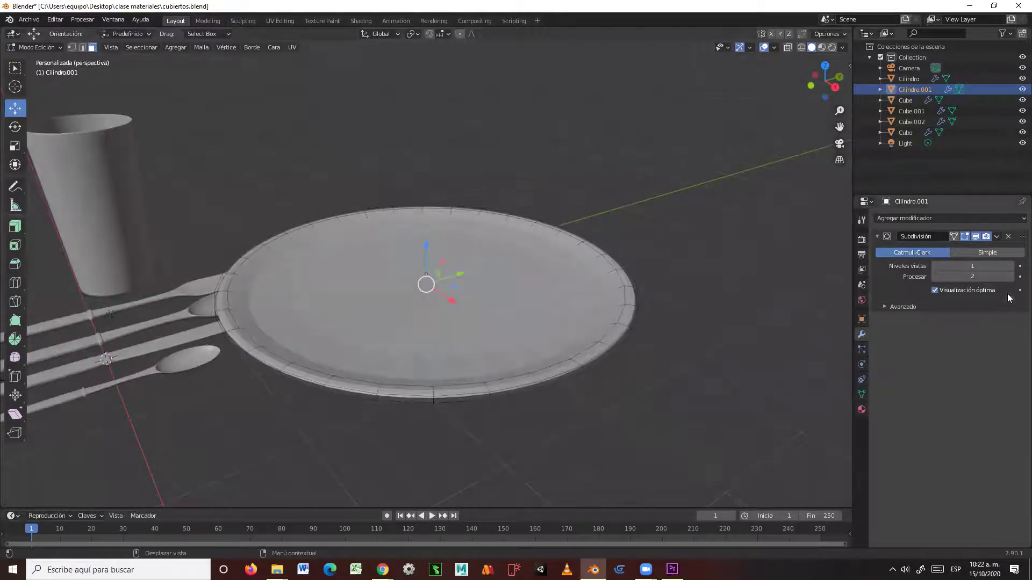
pyautogui.click(934, 265)
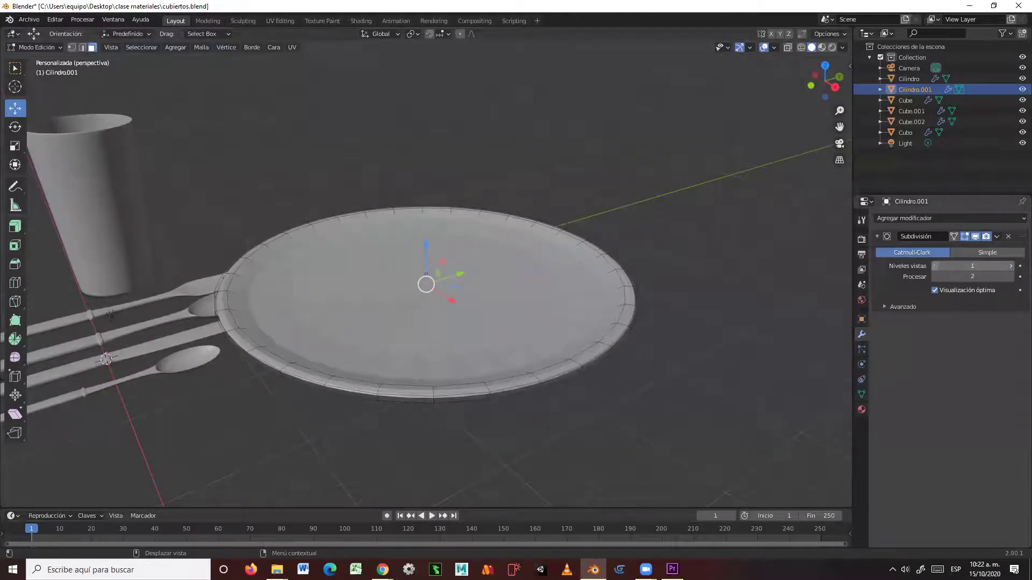
pyautogui.moveTo(682, 369); pyautogui.dragTo(498, 308, button='middle')
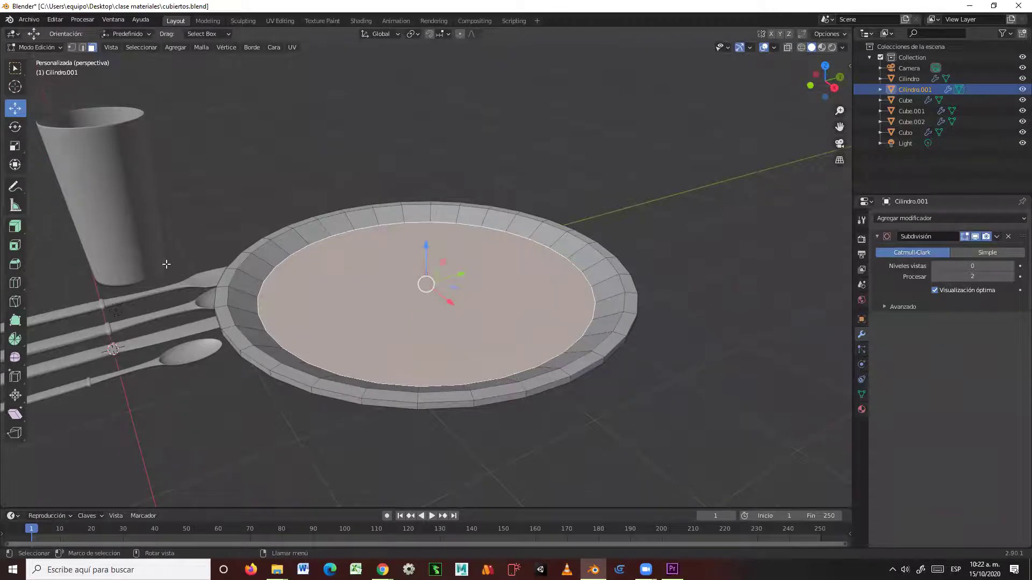
# Bevel the edge loop around the plate's inner floor by 0.0298 m and the loop along its inner rim by 0.026 m.
pyautogui.click(83, 47)
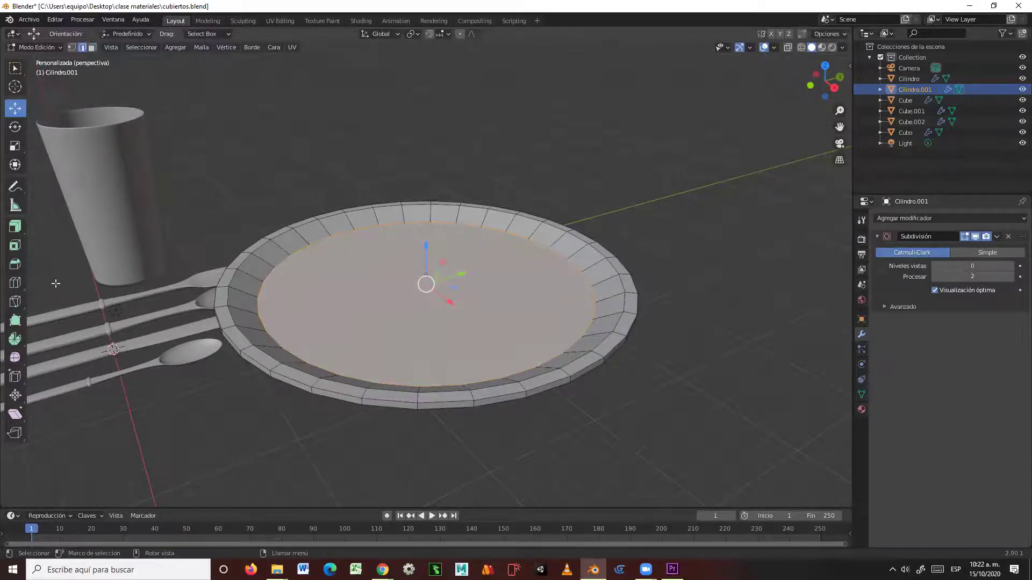
pyautogui.click(16, 265)
pyautogui.moveTo(427, 229); pyautogui.dragTo(428, 223)
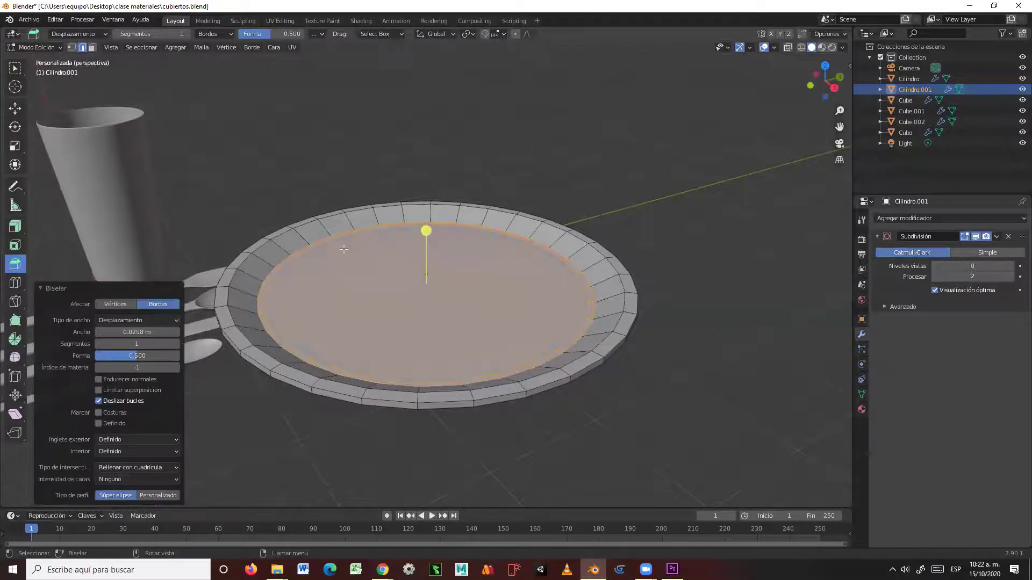
pyautogui.keyDown('alt'); pyautogui.click(259, 248); pyautogui.keyUp('alt')
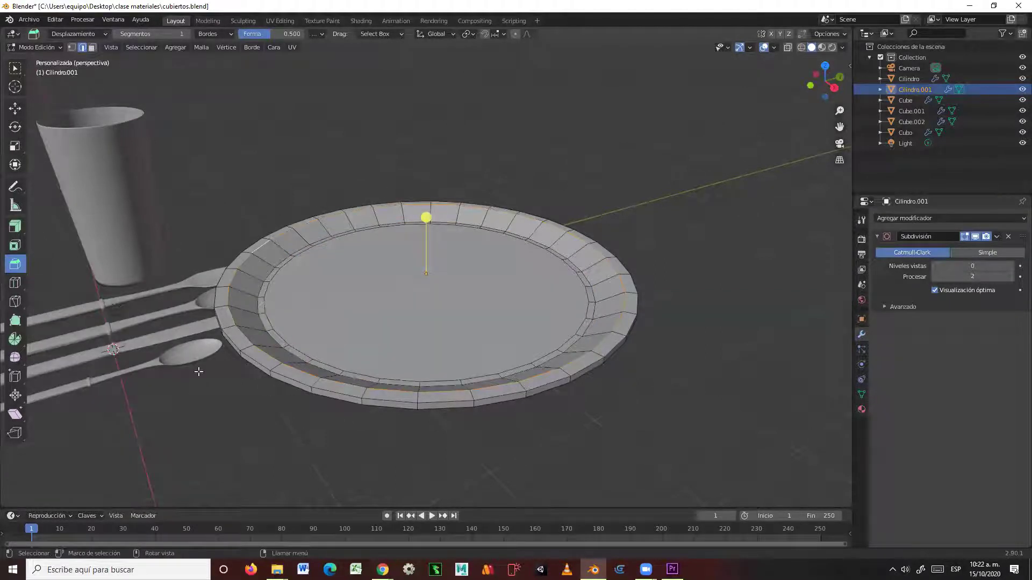
pyautogui.moveTo(425, 217); pyautogui.dragTo(425, 210)
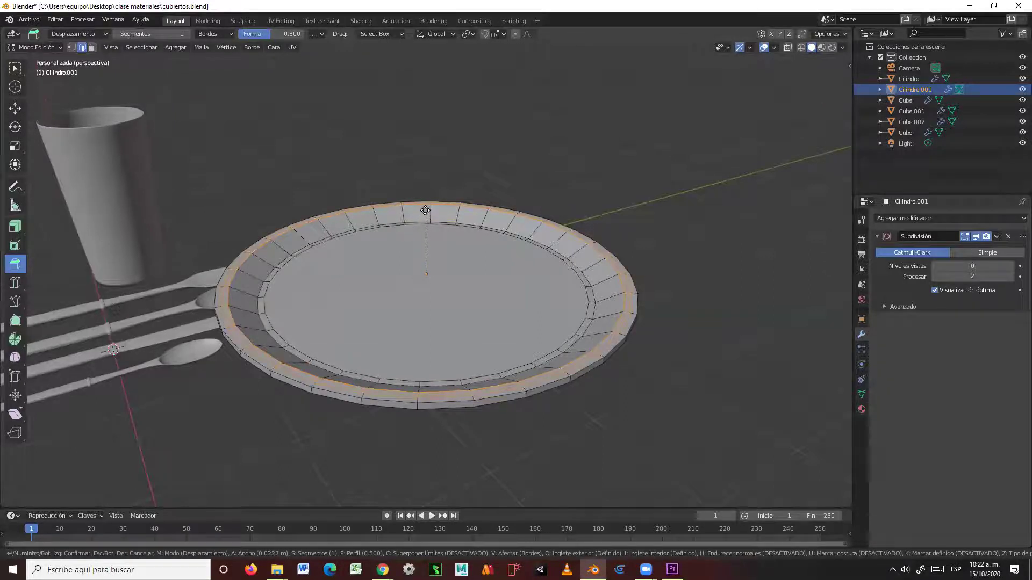
pyautogui.moveTo(426, 210); pyautogui.dragTo(426, 217)
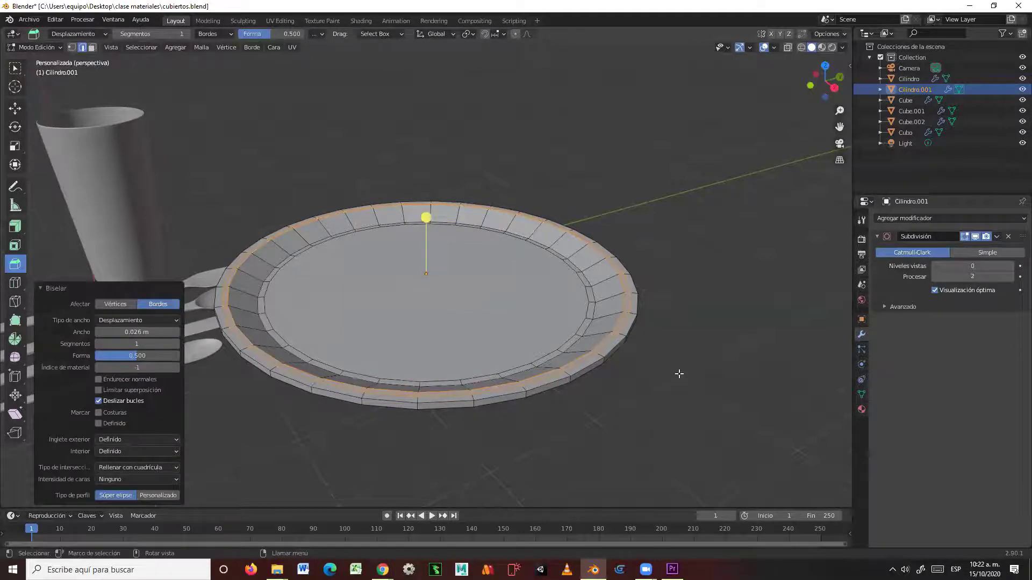
# Select the plate's bottom face and inset it slightly with the Inset Faces tool.
pyautogui.moveTo(692, 403); pyautogui.dragTo(691, 302, button='middle')
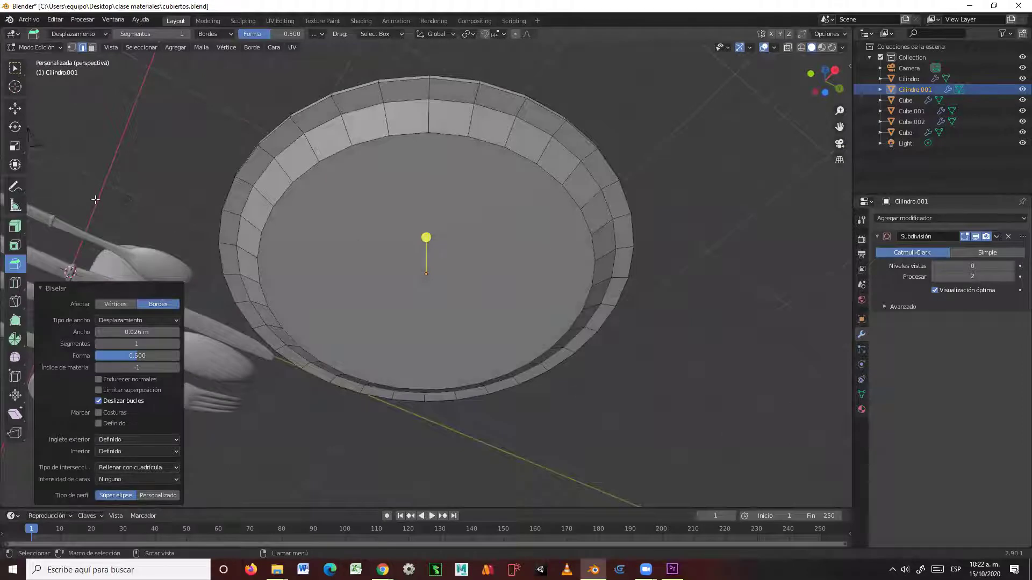
pyautogui.click(92, 48)
pyautogui.click(406, 215)
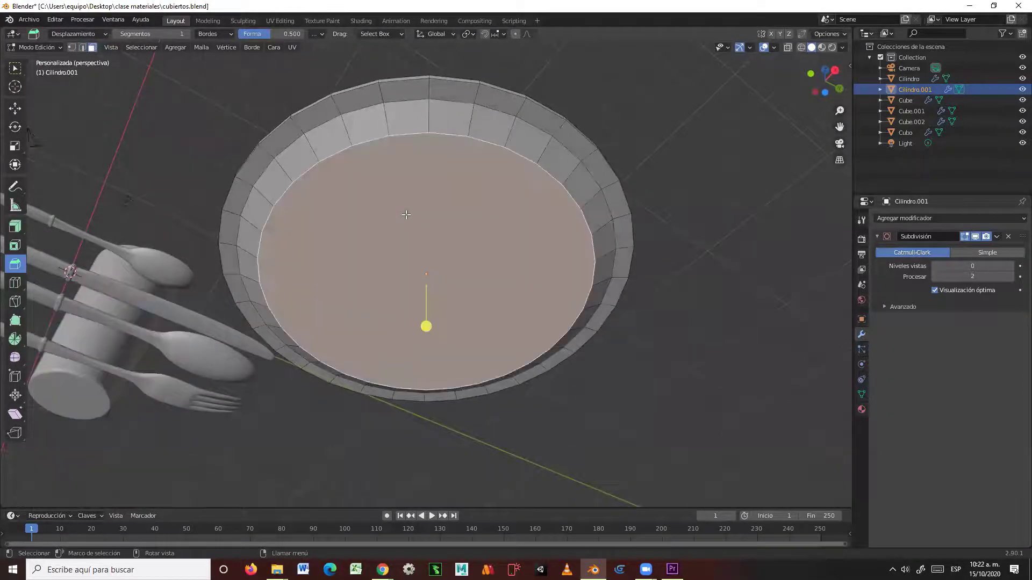
pyautogui.click(18, 249)
pyautogui.moveTo(427, 326)
pyautogui.mouseDown()
pyautogui.moveTo(428, 344)
pyautogui.moveTo(428, 297)
pyautogui.moveTo(440, 311)
pyautogui.mouseUp()
# Set the plate's Subdivision viewport levels to 1, return to Object Mode and shade the plate smooth.
pyautogui.moveTo(684, 311); pyautogui.dragTo(706, 381, button='middle')
pyautogui.click(1010, 266)
pyautogui.press('Tab')
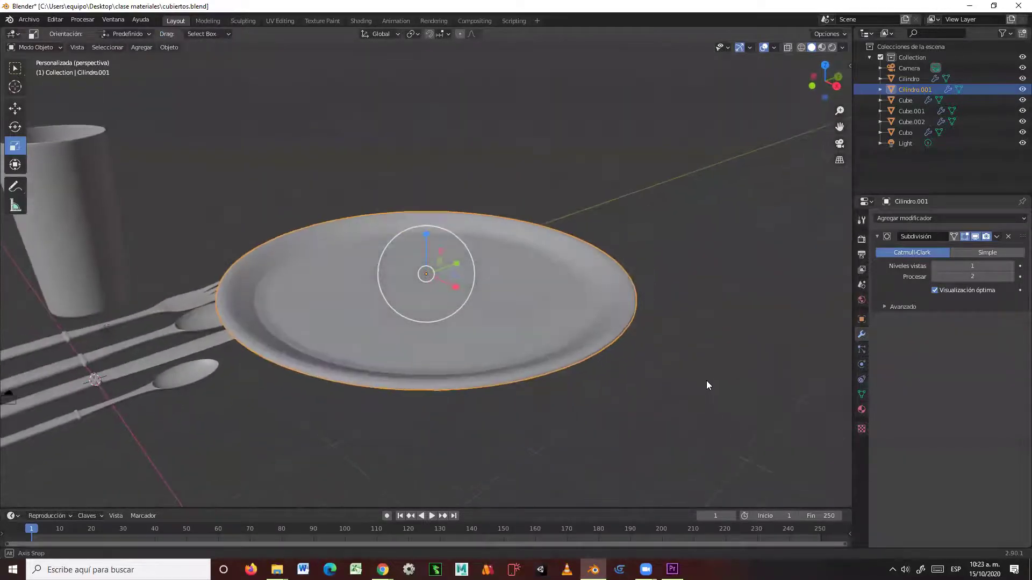
pyautogui.rightClick(625, 312)
pyautogui.click(624, 311)
# Lower the plate in Z to the cutlery's level and scale it uniformly by 1.177.
pyautogui.moveTo(691, 341); pyautogui.dragTo(595, 370, button='middle')
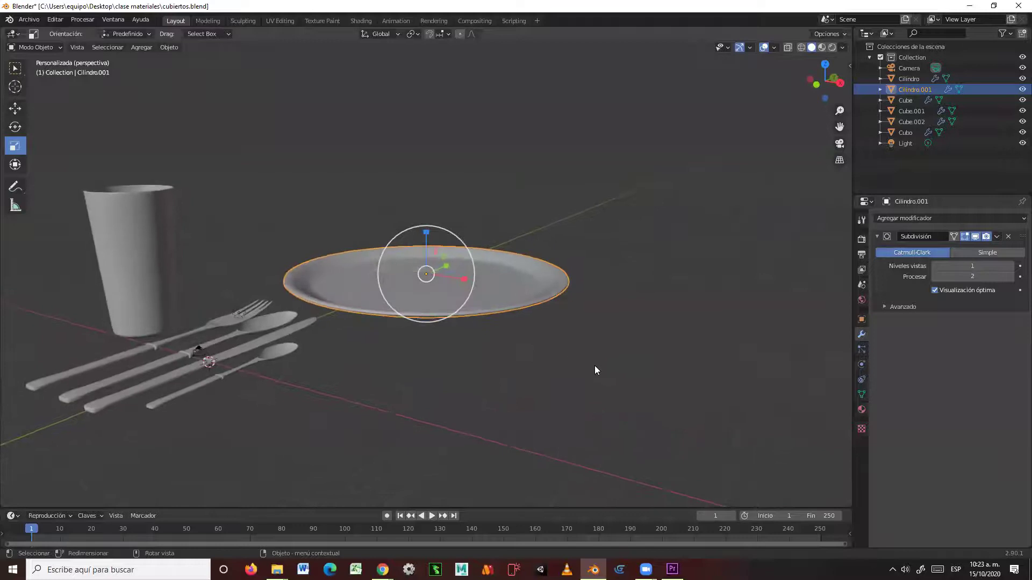
pyautogui.click(14, 112)
pyautogui.moveTo(423, 230); pyautogui.dragTo(430, 287)
pyautogui.moveTo(429, 287); pyautogui.dragTo(446, 385, button='middle')
pyautogui.click(15, 145)
pyautogui.moveTo(473, 300); pyautogui.dragTo(484, 303)
pyautogui.moveTo(599, 347); pyautogui.dragTo(654, 266, button='middle')
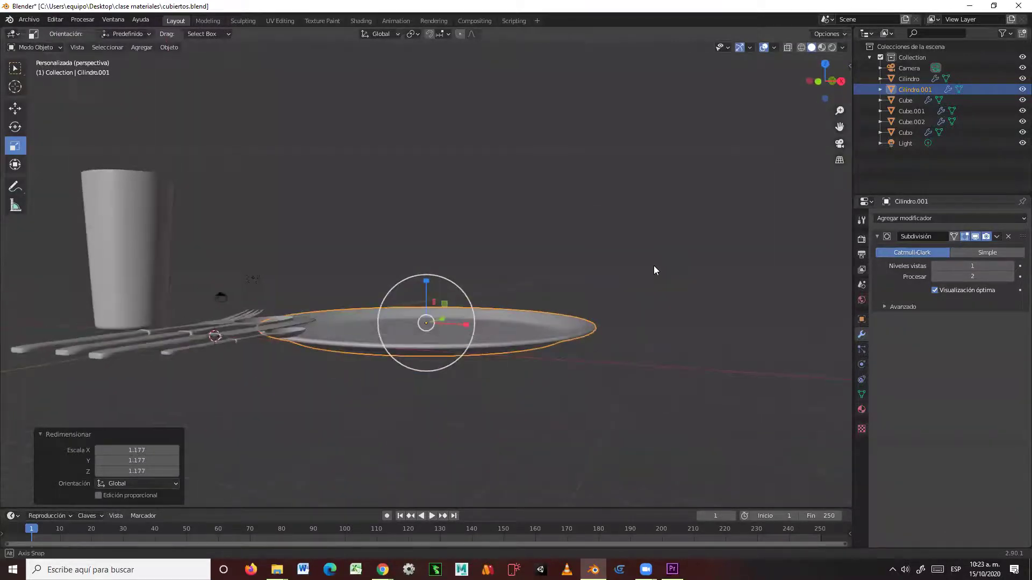
# Try moving the plate 9.3181 m in X and 2.076 m in Z.
pyautogui.click(16, 109)
pyautogui.moveTo(452, 306); pyautogui.dragTo(489, 314, button='middle')
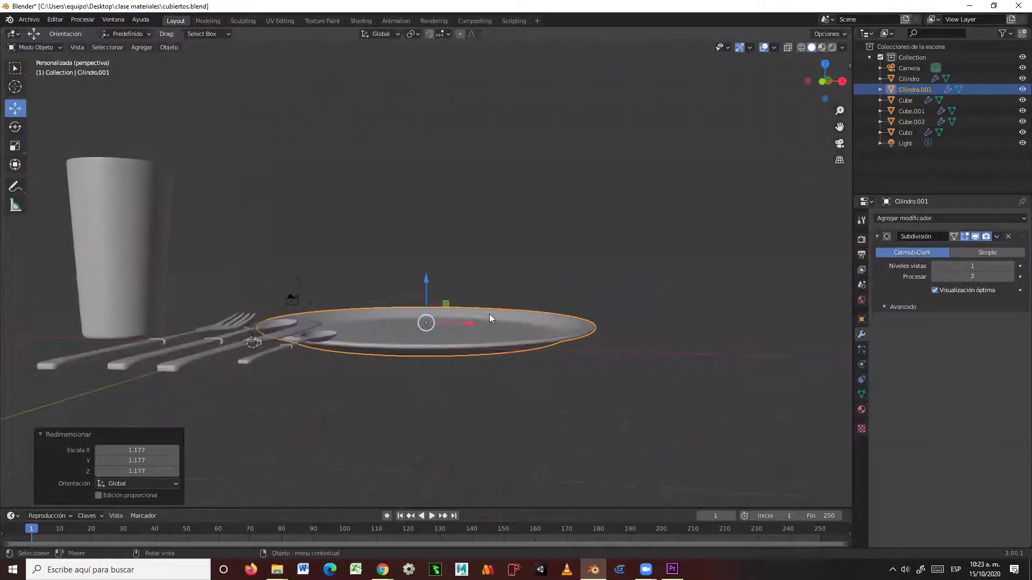
pyautogui.moveTo(448, 306); pyautogui.dragTo(518, 290)
pyautogui.moveTo(502, 326); pyautogui.dragTo(475, 368, button='middle')
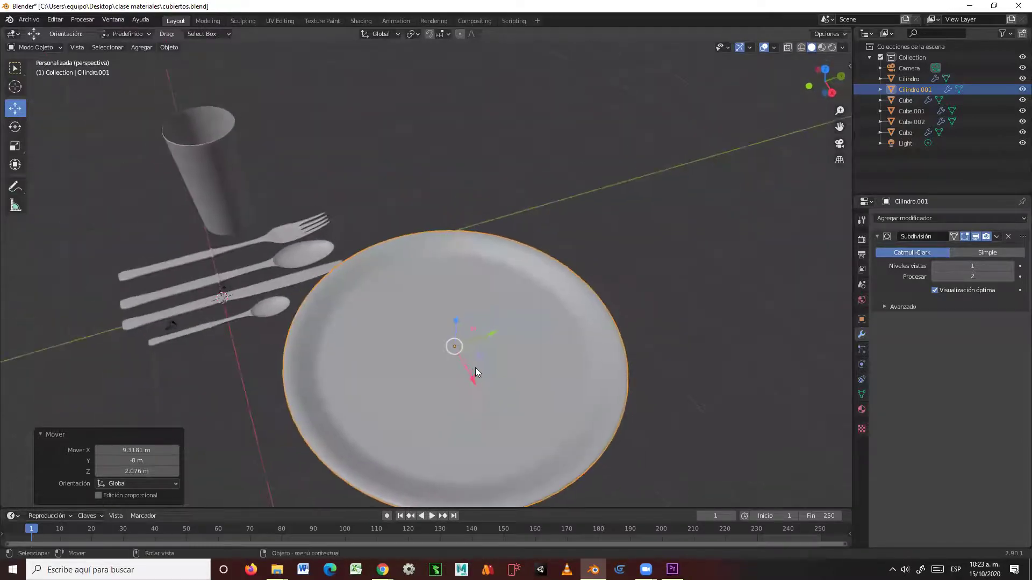
pyautogui.hotkey('ctrl', 'z')
# Move the plate 3.9152 m in X and -3.2485 m in Y, keeping it beside the cutlery.
pyautogui.scroll(-2, 624, 373)
pyautogui.moveTo(620, 376); pyautogui.dragTo(647, 358, button='middle')
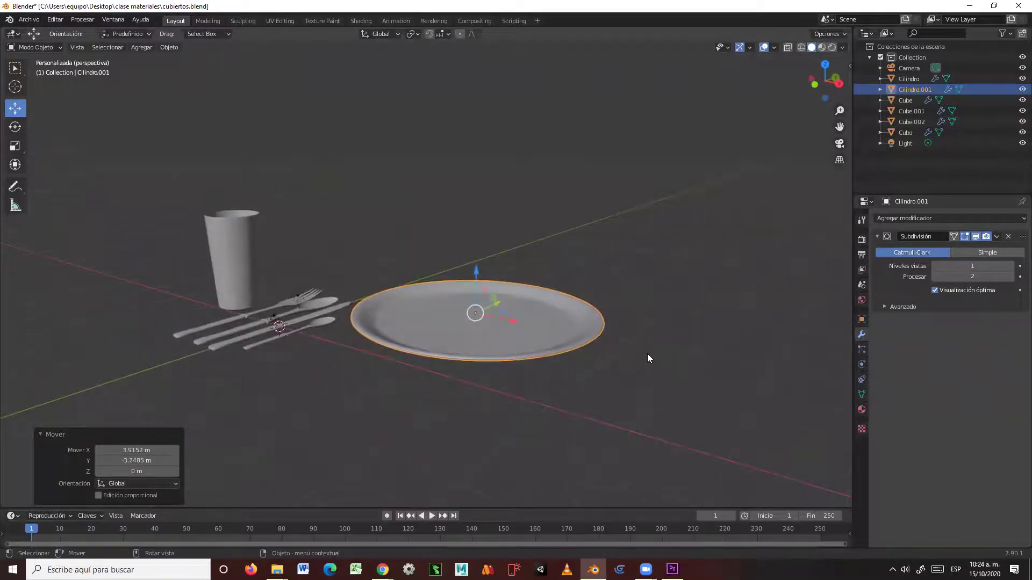
pyautogui.moveTo(626, 352); pyautogui.dragTo(607, 344, button='middle')
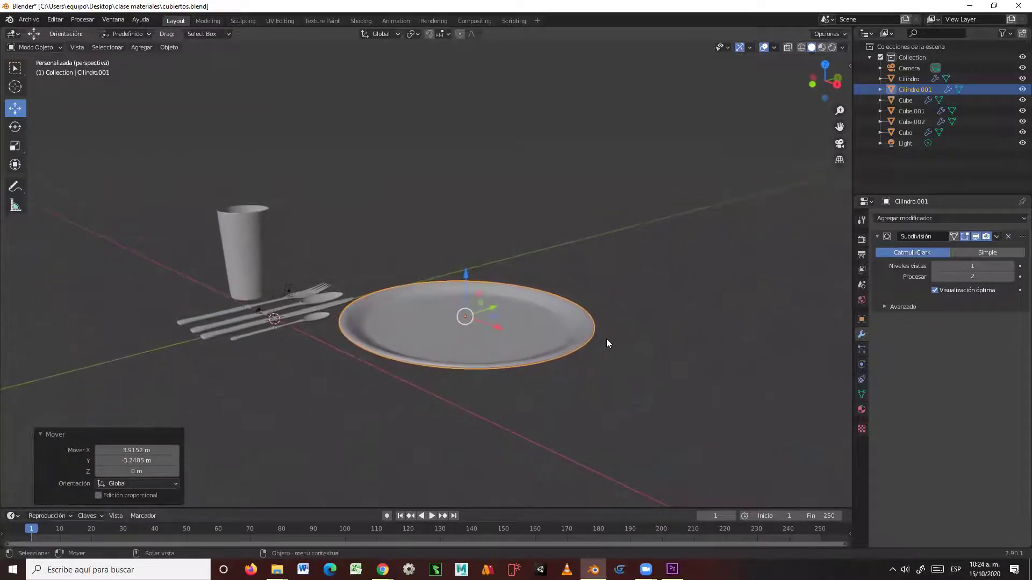
# Duplicate the plate by copy and paste and raise the copy 5.7711 m in Z.
pyautogui.hotkey('ctrl', 'c')
pyautogui.hotkey('ctrl', 'v')
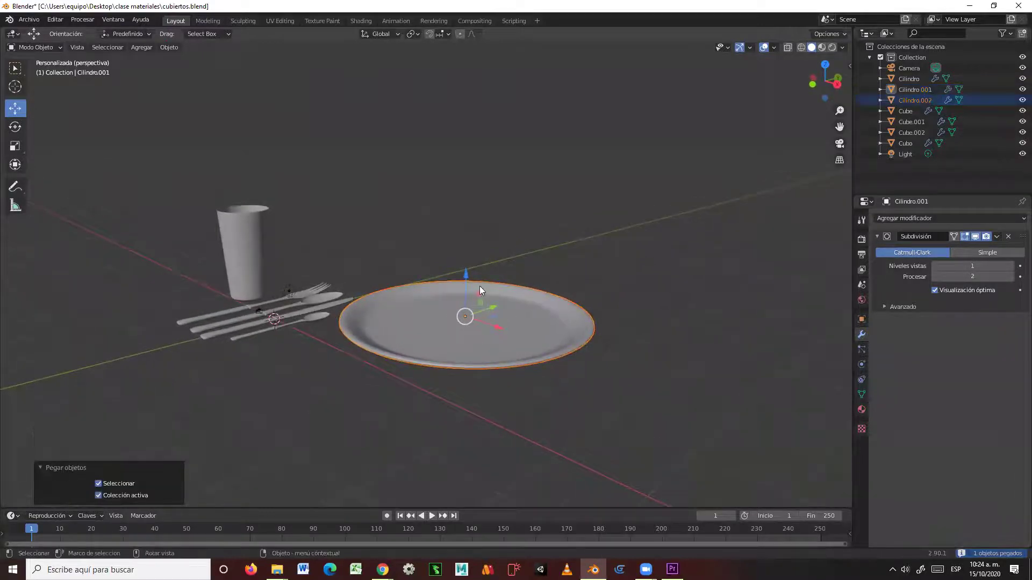
pyautogui.moveTo(464, 272); pyautogui.dragTo(465, 245)
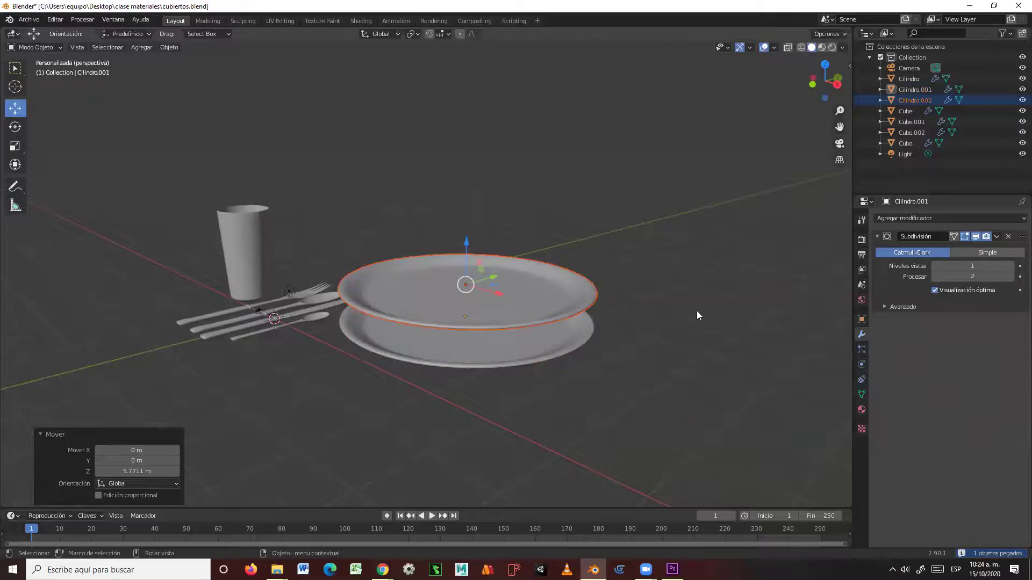
# Select only the upper plate, raise it another 15.151 m in Z, and open its mesh in Edit Mode with vertex selection.
pyautogui.click(543, 299)
pyautogui.moveTo(603, 331); pyautogui.dragTo(657, 350, button='middle')
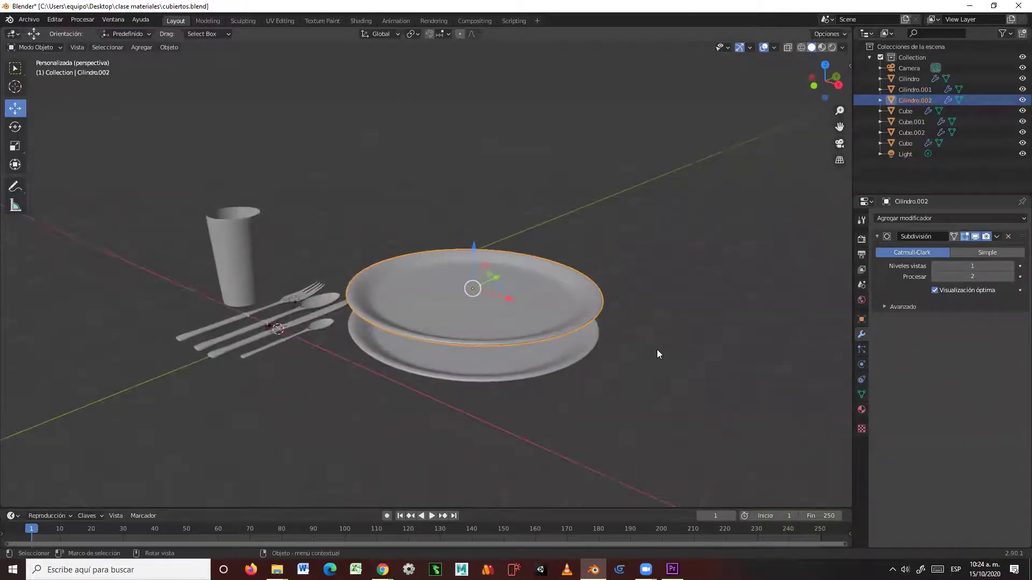
pyautogui.press('Tab')
pyautogui.scroll(2, 648, 349)
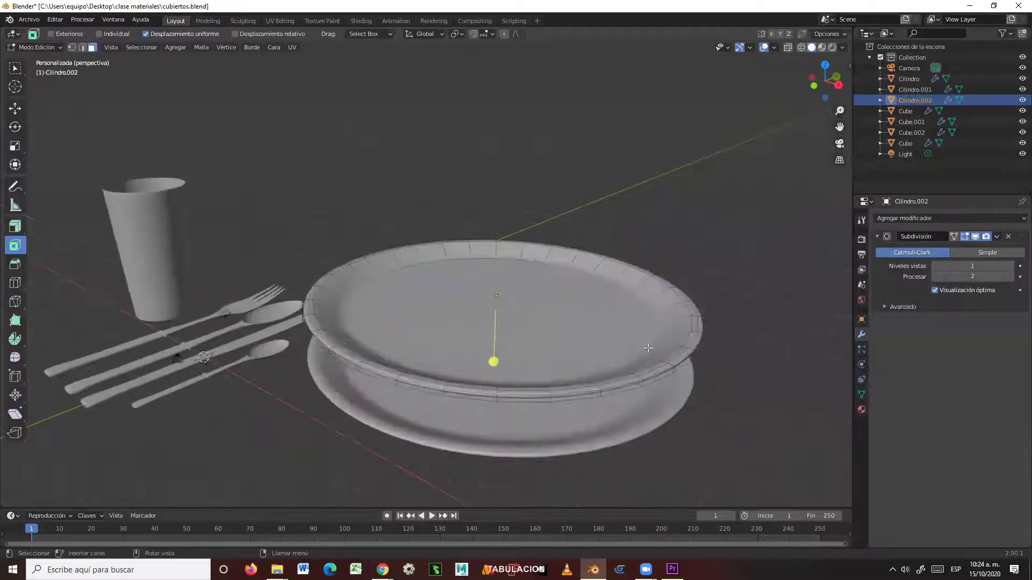
pyautogui.moveTo(732, 336); pyautogui.dragTo(669, 308, button='middle')
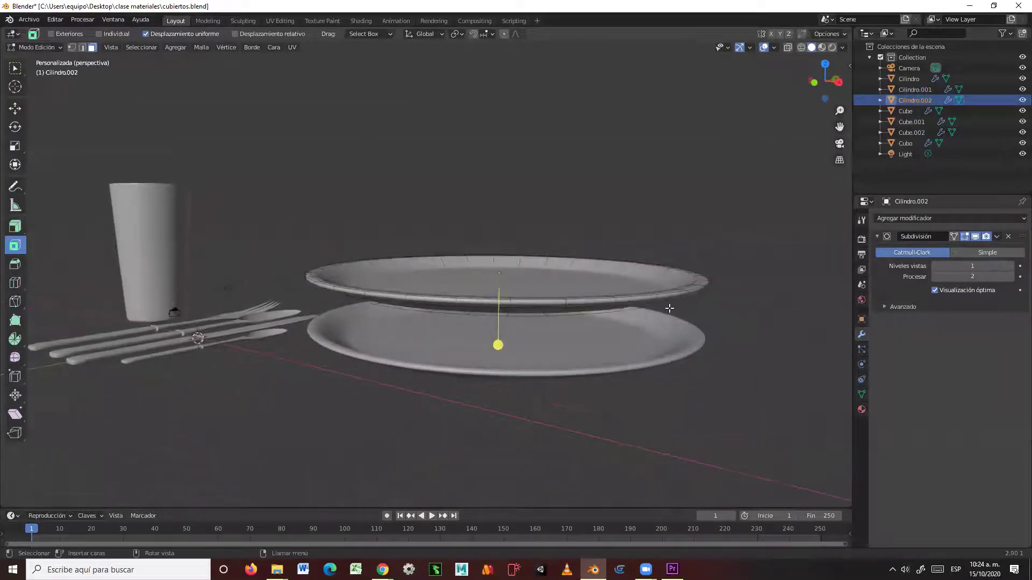
pyautogui.click(39, 47)
pyautogui.click(45, 60)
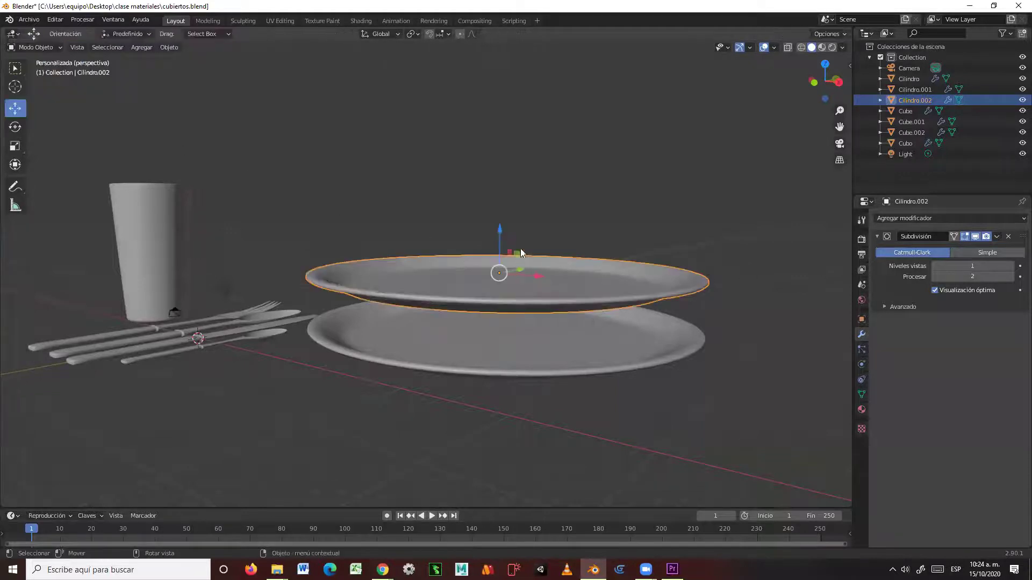
pyautogui.moveTo(500, 234); pyautogui.dragTo(500, 100)
pyautogui.moveTo(653, 181); pyautogui.dragTo(650, 208, button='middle')
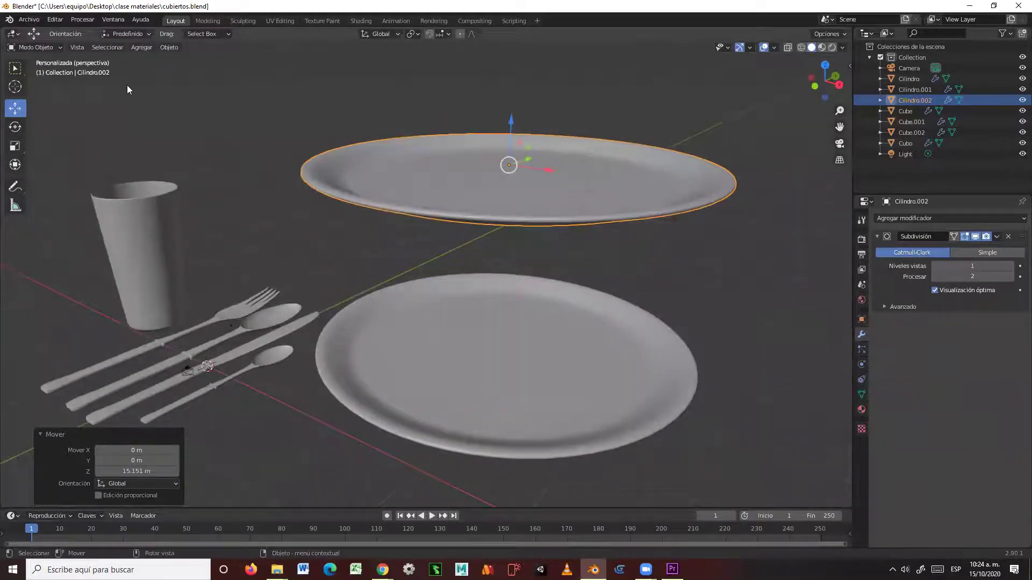
pyautogui.press('Tab')
pyautogui.moveTo(406, 244); pyautogui.dragTo(399, 215, button='middle')
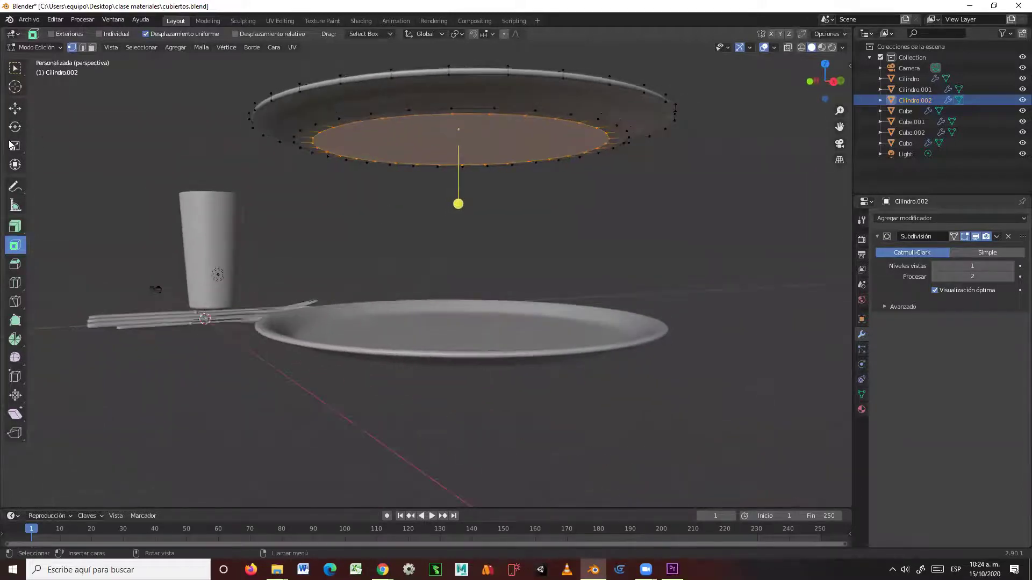
# Try lowering the upper plate's bottom face by 5.6753 m in Z.
pyautogui.click(22, 110)
pyautogui.moveTo(456, 102); pyautogui.dragTo(472, 163)
pyautogui.moveTo(472, 164); pyautogui.dragTo(753, 155, button='middle')
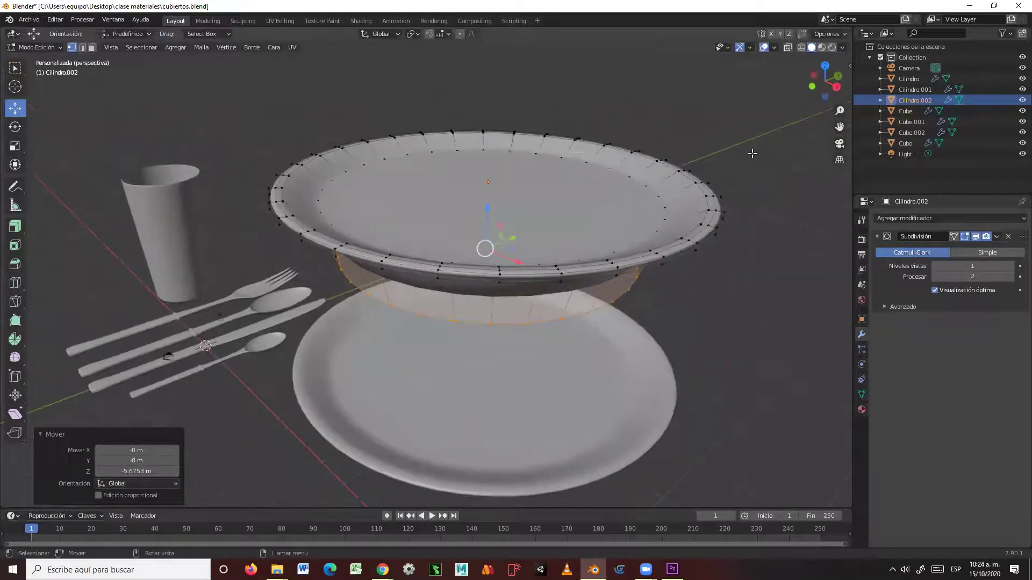
pyautogui.press('ctrl')
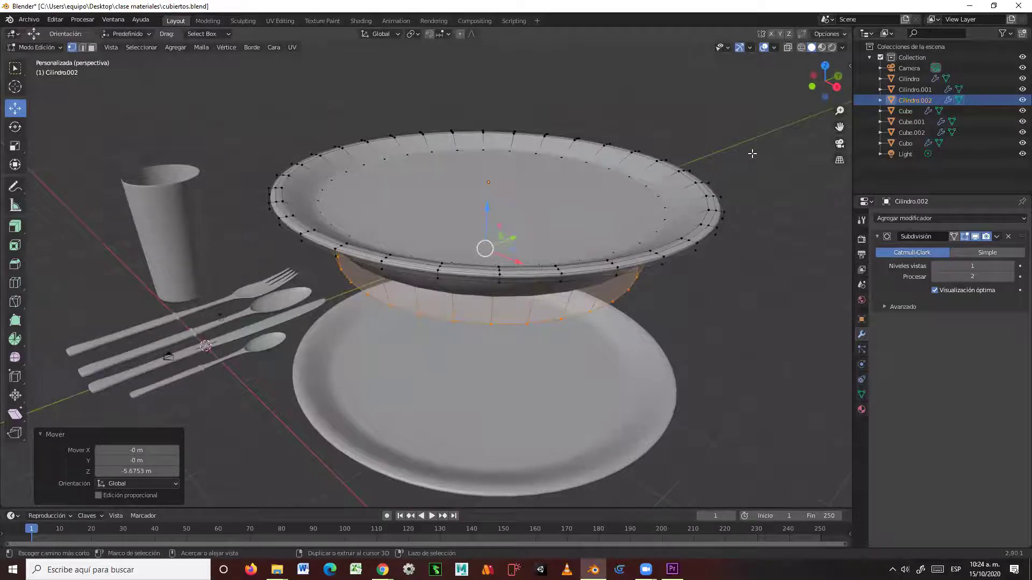
pyautogui.hotkey('ctrl', 'z')
# Show the upper plate in wireframe from the front orthographic view, close enough to select its bottom vertices.
pyautogui.moveTo(706, 187)
pyautogui.mouseDown(button='middle')
pyautogui.moveTo(720, 173)
pyautogui.moveTo(702, 170)
pyautogui.mouseUp(button='middle')
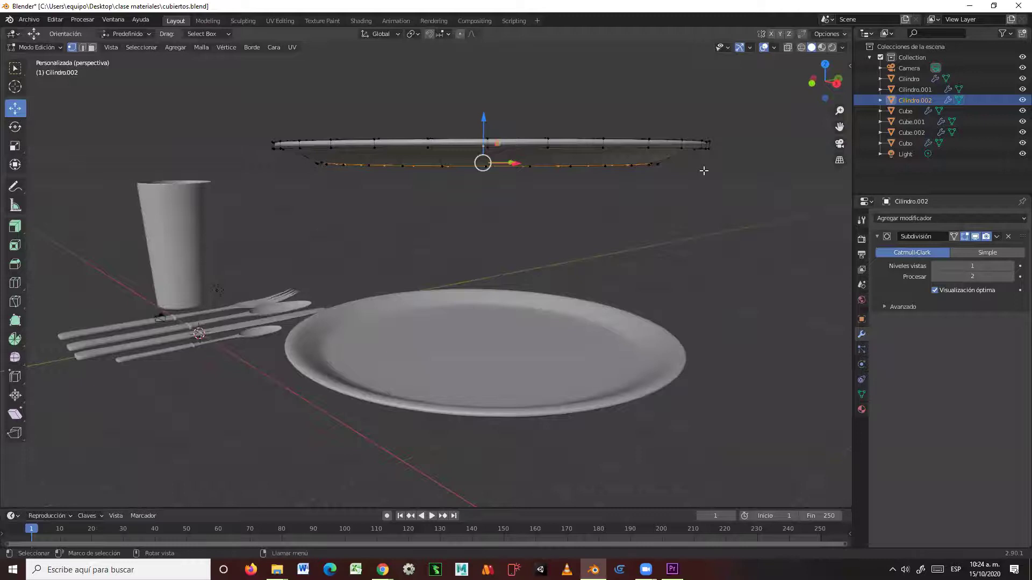
pyautogui.hotkey('shift', 'z')
pyautogui.moveTo(593, 171)
pyautogui.mouseDown(button='middle')
pyautogui.moveTo(645, 170)
pyautogui.moveTo(610, 173)
pyautogui.mouseUp(button='middle')
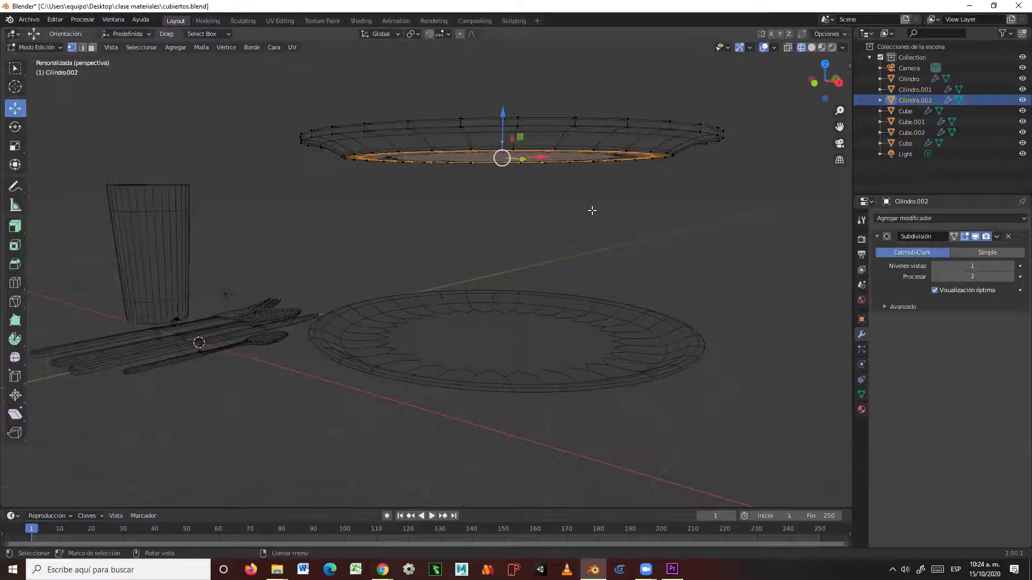
pyautogui.press('KP_1')
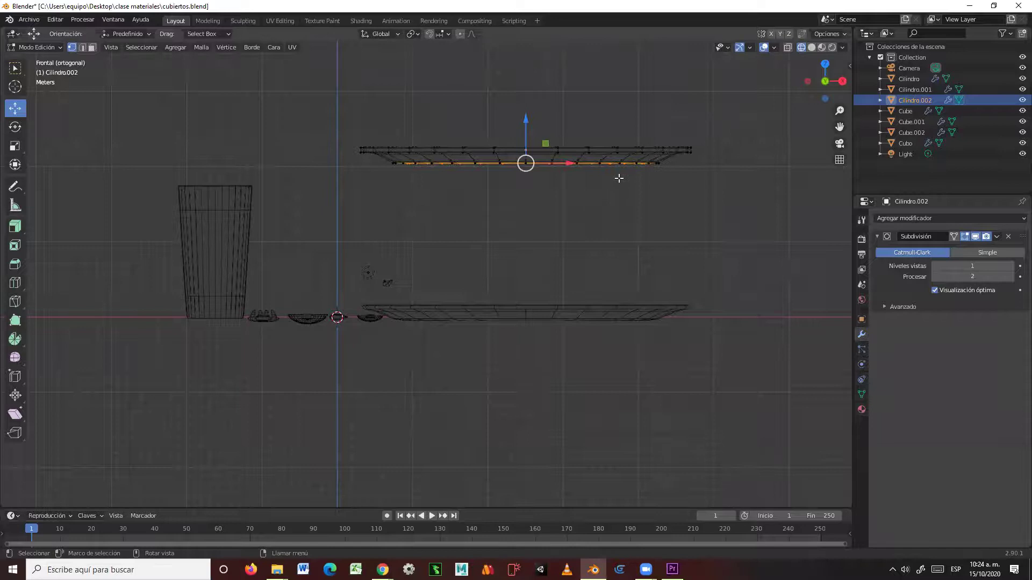
pyautogui.keyDown('shift'); pyautogui.moveTo(618, 176); pyautogui.dragTo(534, 285, button='middle'); pyautogui.keyUp('shift')
pyautogui.scroll(4, 527, 292)
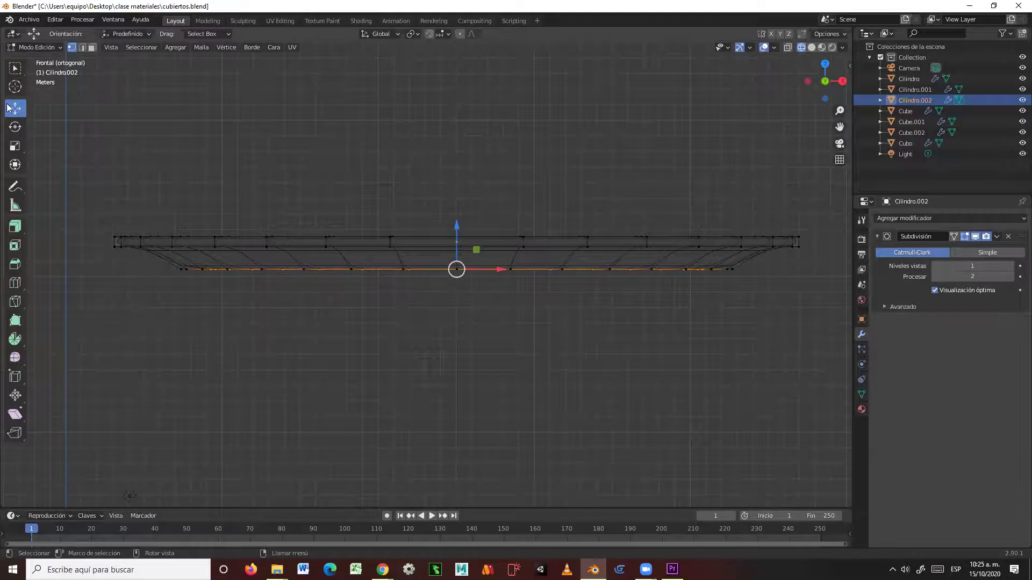
# Try box-selecting the upper plate's bottom vertices and lowering them 4.4765 m in Z.
pyautogui.click(16, 69)
pyautogui.moveTo(155, 318); pyautogui.dragTo(783, 259)
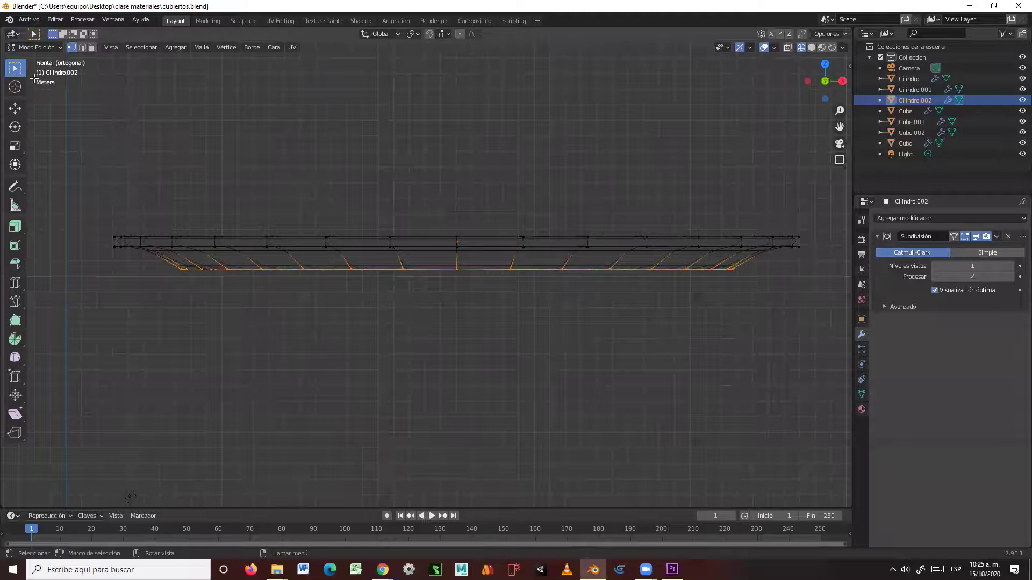
pyautogui.click(15, 108)
pyautogui.moveTo(454, 224); pyautogui.dragTo(454, 297)
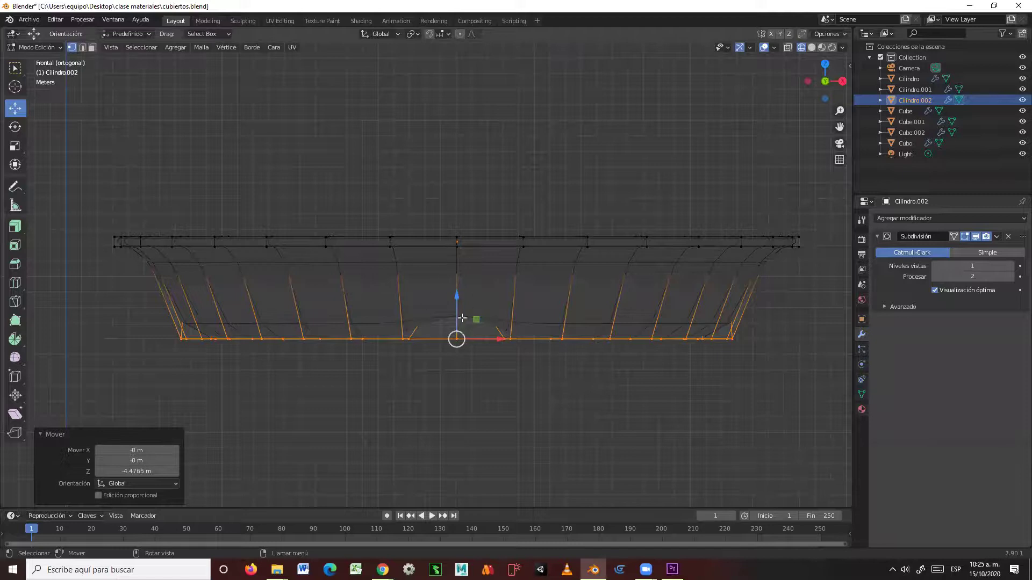
pyautogui.hotkey('ctrl', 'z')
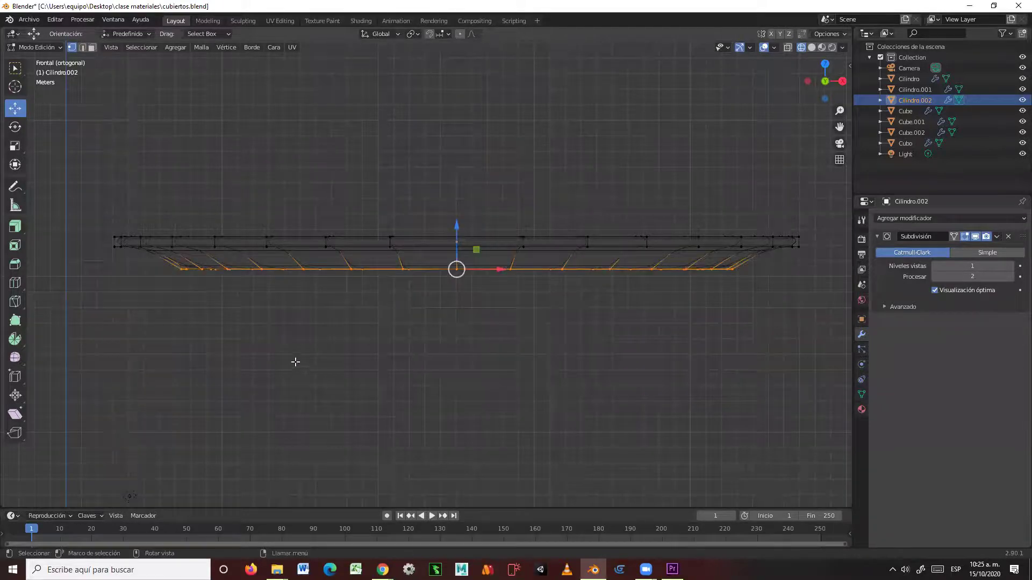
# Clear the selection, box-select the upper plate's bottom vertices again and try pulling them down in Z.
pyautogui.hotkey('alt', 'a')
pyautogui.press('b')
pyautogui.moveTo(123, 331); pyautogui.dragTo(792, 256)
pyautogui.moveTo(458, 224); pyautogui.dragTo(457, 295)
pyautogui.moveTo(566, 380); pyautogui.dragTo(394, 349, button='middle')
pyautogui.hotkey('ctrl', 'z')
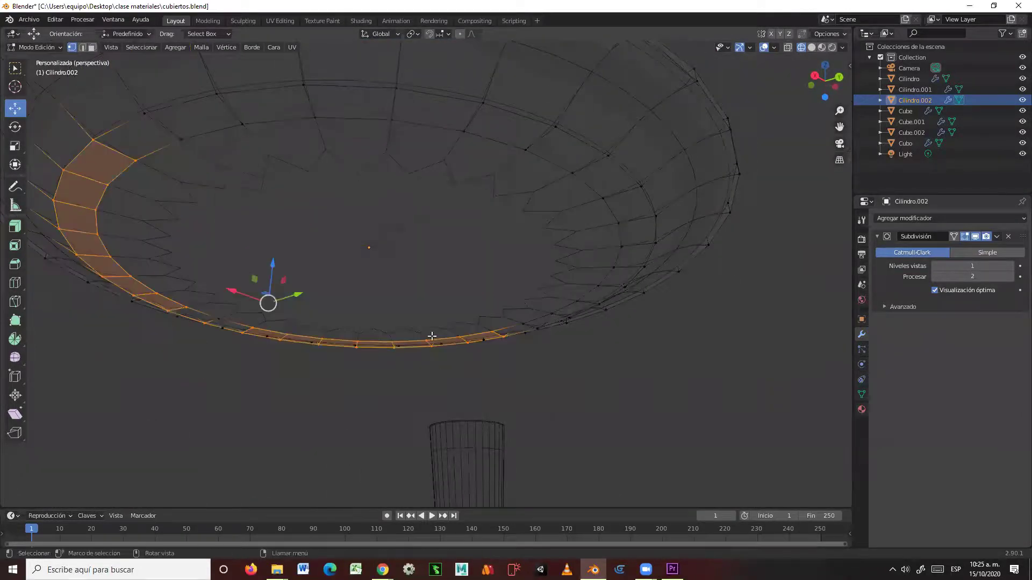
# Set the upper plate's Subdivision viewport levels to 0 and check which bottom vertices are selected.
pyautogui.scroll(-3, 435, 334)
pyautogui.scroll(3, 440, 331)
pyautogui.moveTo(472, 331)
pyautogui.mouseDown(button='middle')
pyautogui.moveTo(439, 331)
pyautogui.moveTo(521, 341)
pyautogui.moveTo(454, 342)
pyautogui.moveTo(527, 321)
pyautogui.moveTo(600, 321)
pyautogui.moveTo(595, 340)
pyautogui.moveTo(623, 357)
pyautogui.moveTo(491, 360)
pyautogui.moveTo(589, 356)
pyautogui.moveTo(564, 346)
pyautogui.moveTo(551, 309)
pyautogui.mouseUp(button='middle')
pyautogui.hotkey('alt', 'z')
pyautogui.hotkey('alt', 'z')
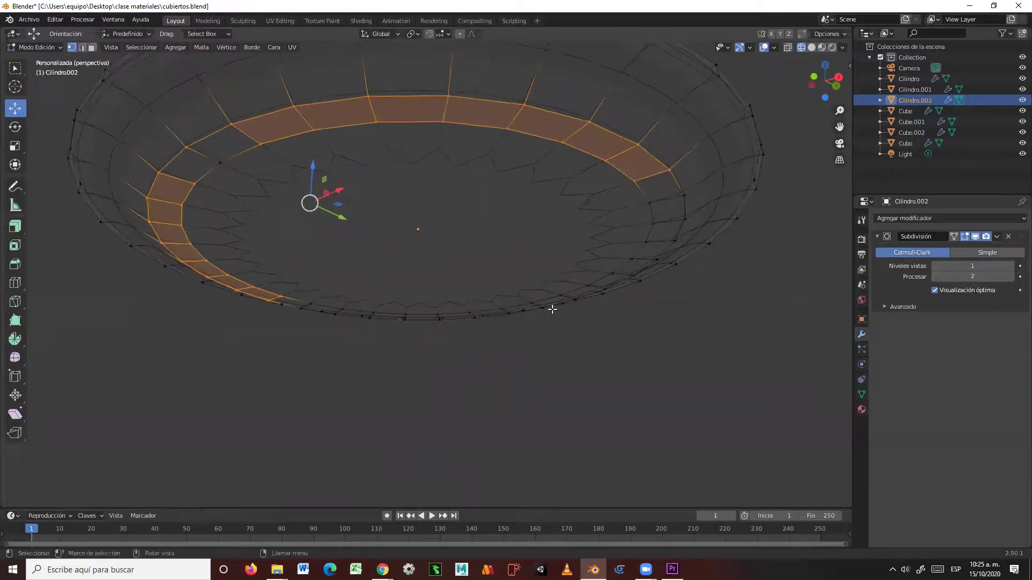
pyautogui.scroll(-2, 552, 310)
pyautogui.click(934, 265)
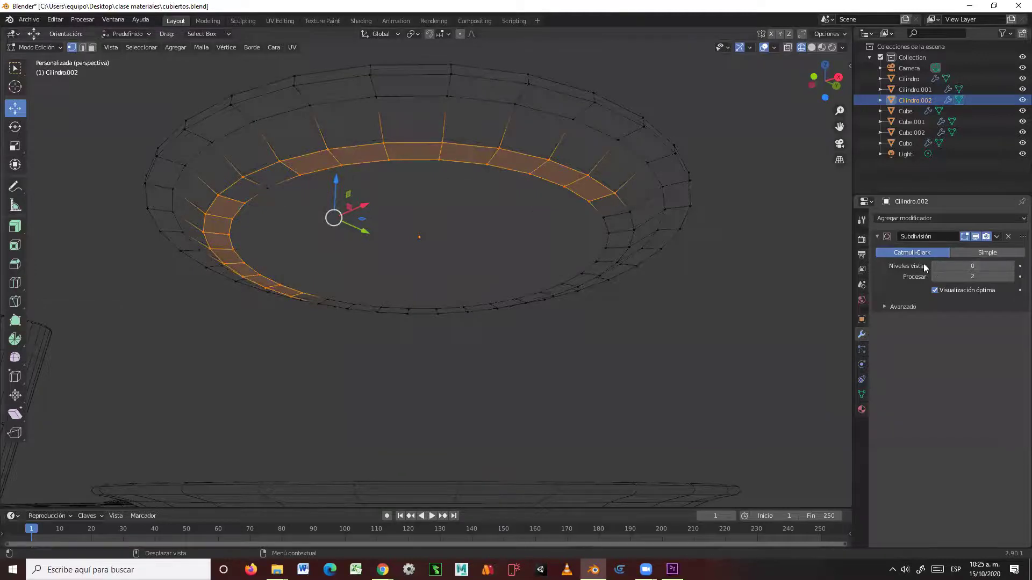
pyautogui.moveTo(689, 304); pyautogui.dragTo(693, 300, button='middle')
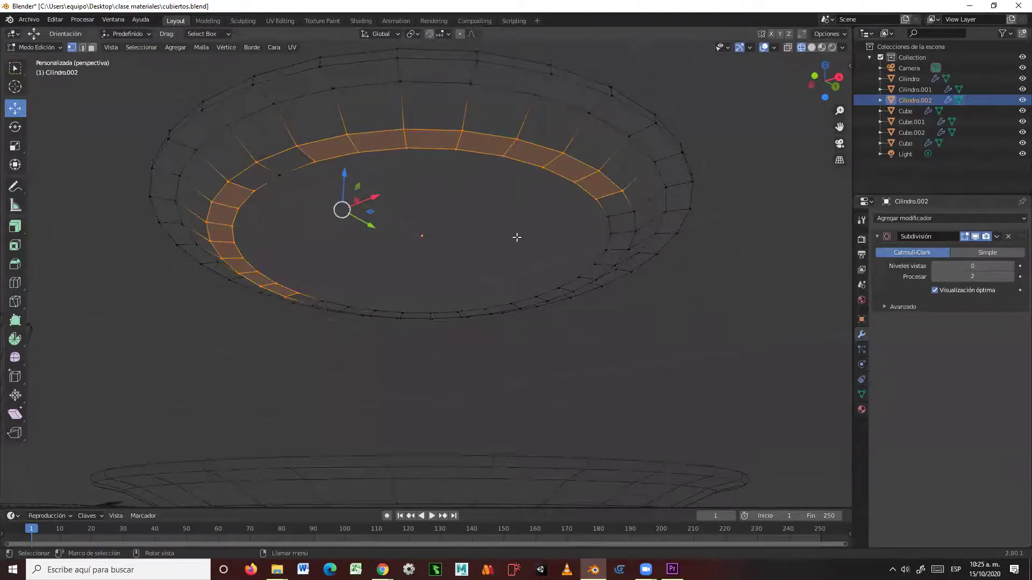
# Select the upper plate's bottom face, lower it 4.2146 m in Z and scale it uniformly to 0.891.
pyautogui.click(92, 48)
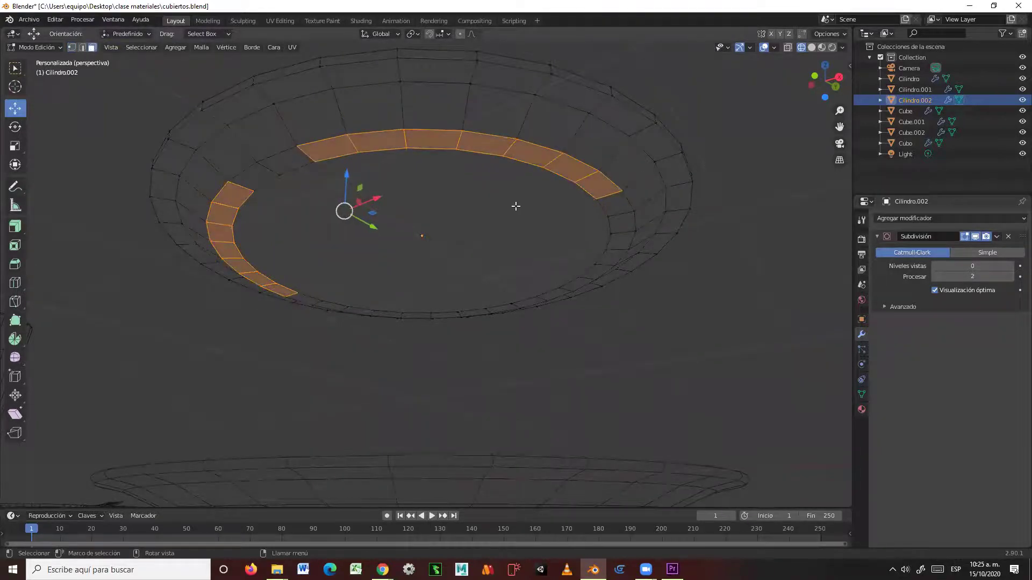
pyautogui.click(486, 216)
pyautogui.moveTo(427, 216); pyautogui.dragTo(448, 276)
pyautogui.moveTo(448, 275); pyautogui.dragTo(457, 299, button='middle')
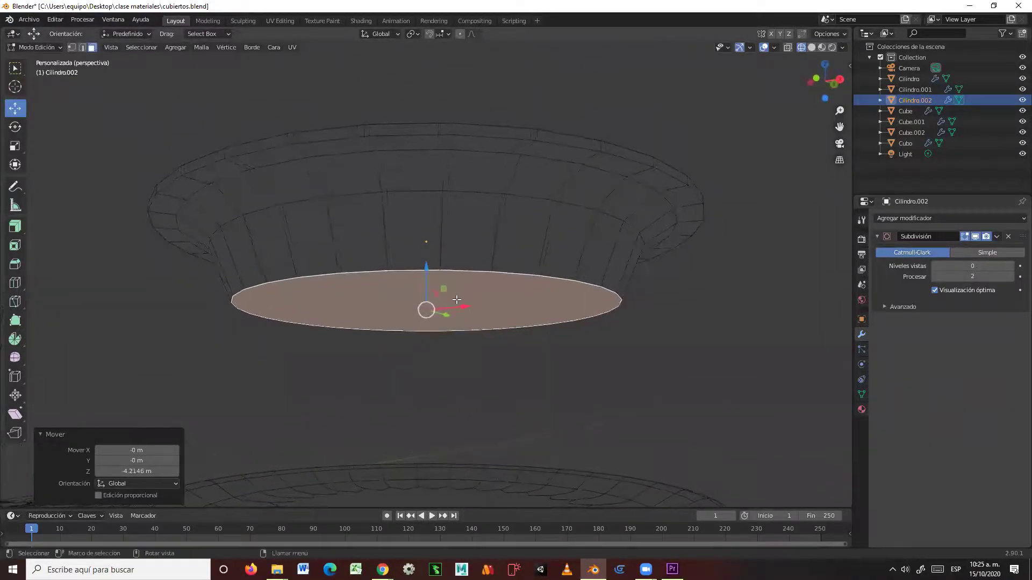
pyautogui.click(14, 149)
pyautogui.moveTo(470, 294); pyautogui.dragTo(463, 289)
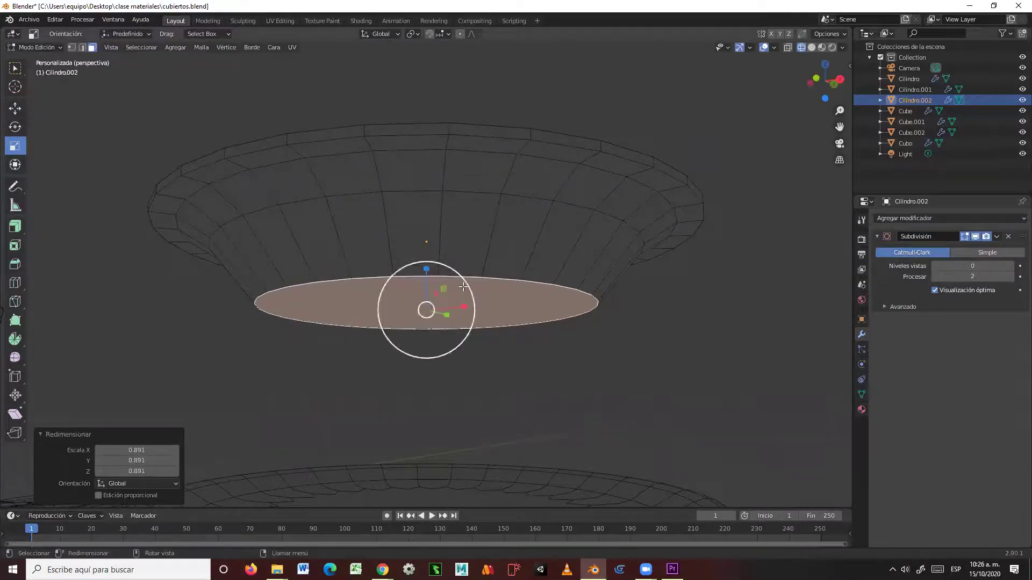
# Select the outer edge loop just above the base and lower it 1.6052 m in Z, plus a small nudge of about 0.092 m.
pyautogui.click(83, 48)
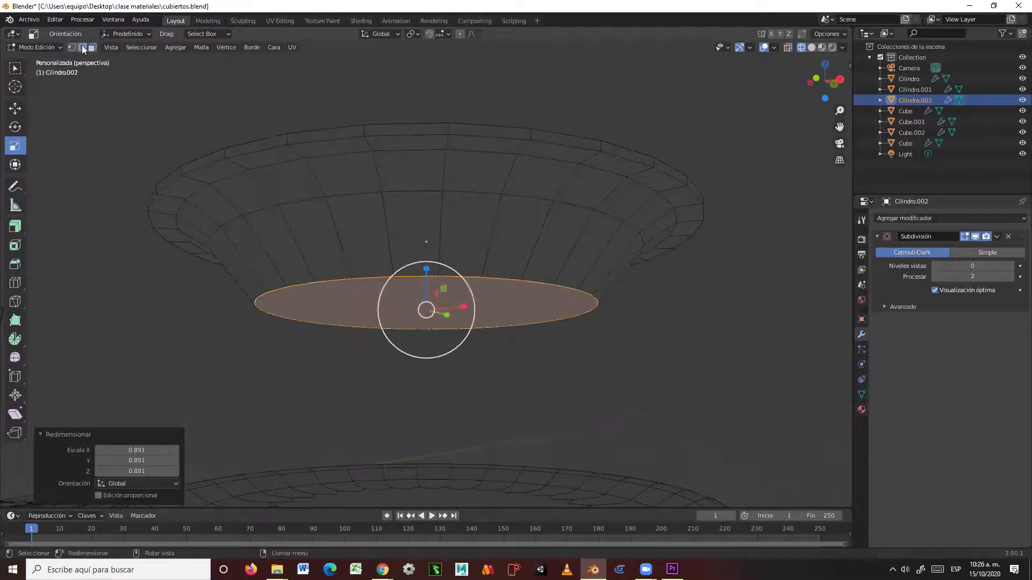
pyautogui.keyDown('alt'); pyautogui.click(450, 191); pyautogui.keyUp('alt')
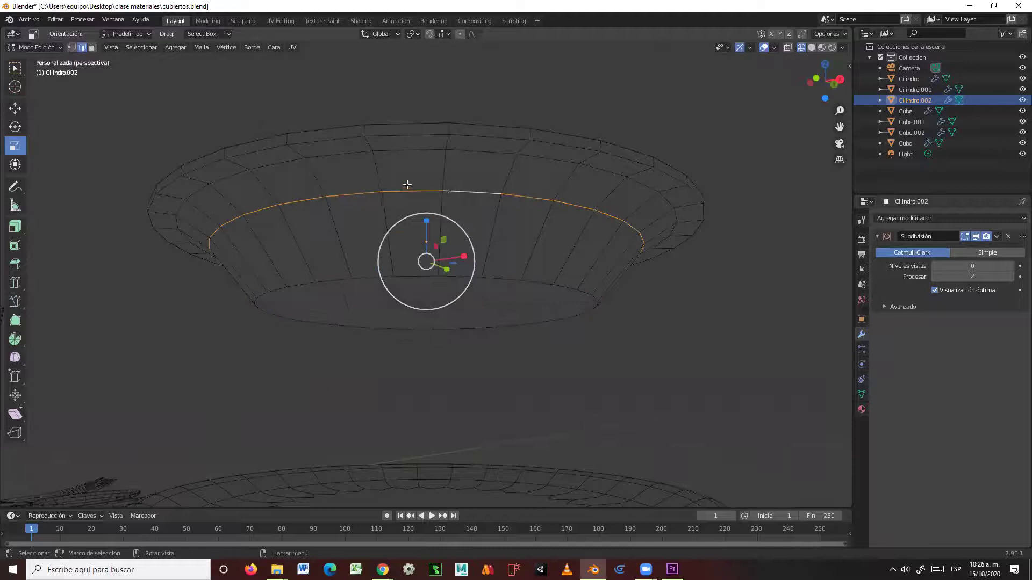
pyautogui.click(15, 108)
pyautogui.moveTo(425, 220); pyautogui.dragTo(425, 237)
pyautogui.press('KP_8')
pyautogui.press('KP_8')
pyautogui.press('KP_8')
pyautogui.moveTo(509, 303); pyautogui.dragTo(484, 287, button='middle')
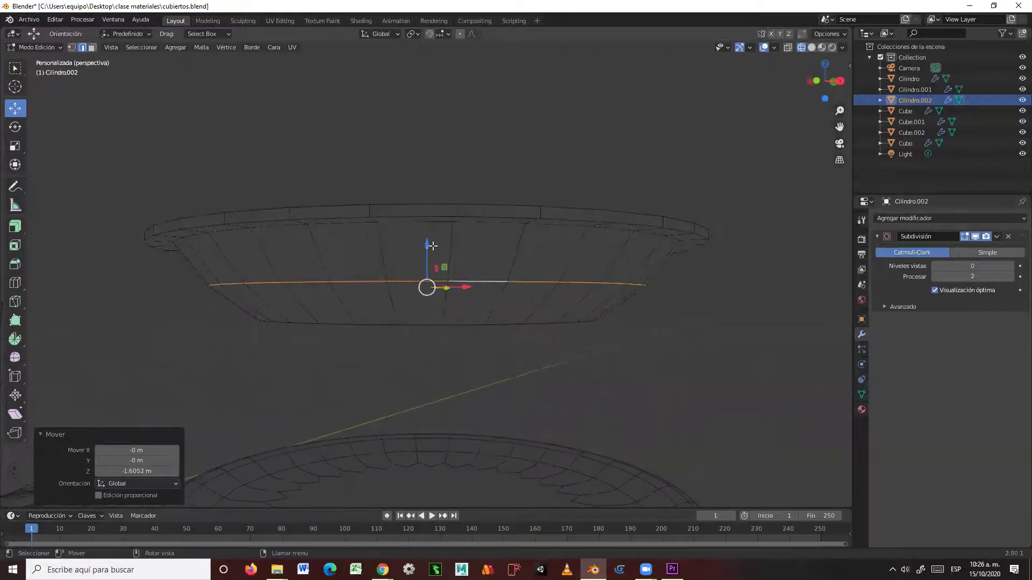
pyautogui.moveTo(428, 244); pyautogui.dragTo(427, 243)
pyautogui.moveTo(471, 311); pyautogui.dragTo(486, 304, button='middle')
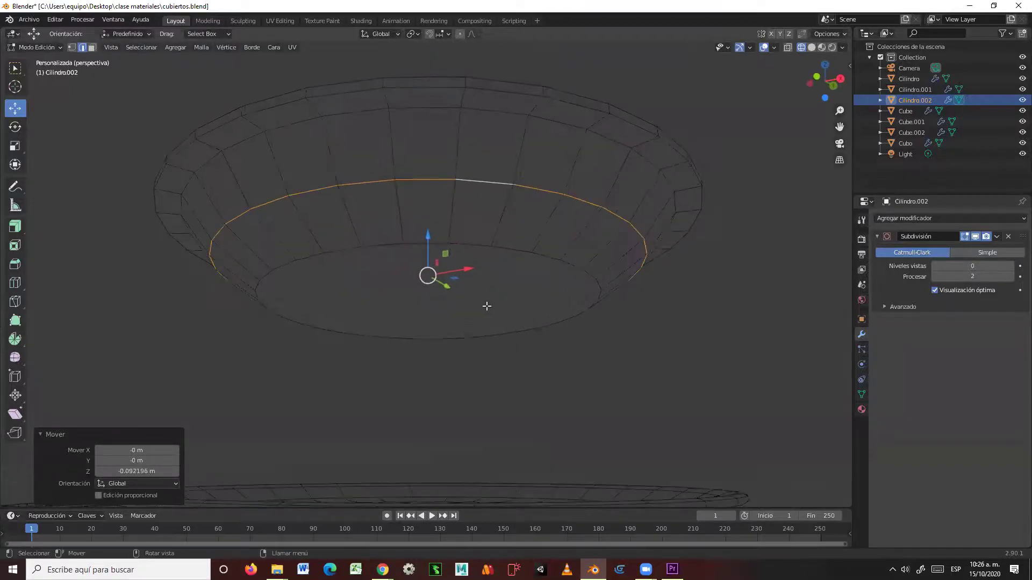
# Select the outer edge loop just below the rim and lower it 1.4448 m in Z.
pyautogui.keyDown('alt'); pyautogui.click(353, 111); pyautogui.keyUp('alt')
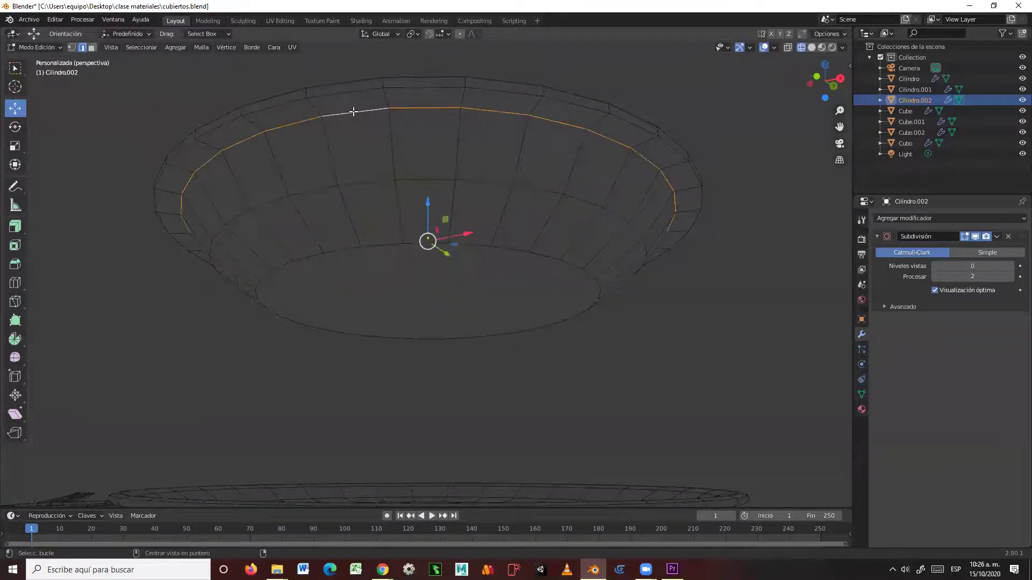
pyautogui.moveTo(425, 197); pyautogui.dragTo(425, 214)
pyautogui.moveTo(516, 262); pyautogui.dragTo(525, 243, button='middle')
pyautogui.scroll(-2, 491, 252)
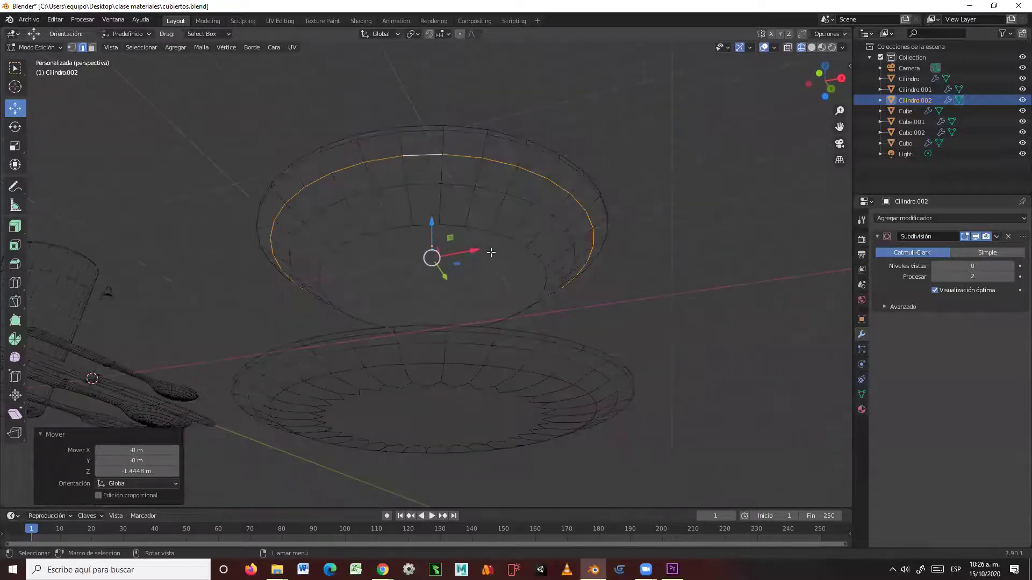
pyautogui.scroll(2, 520, 254)
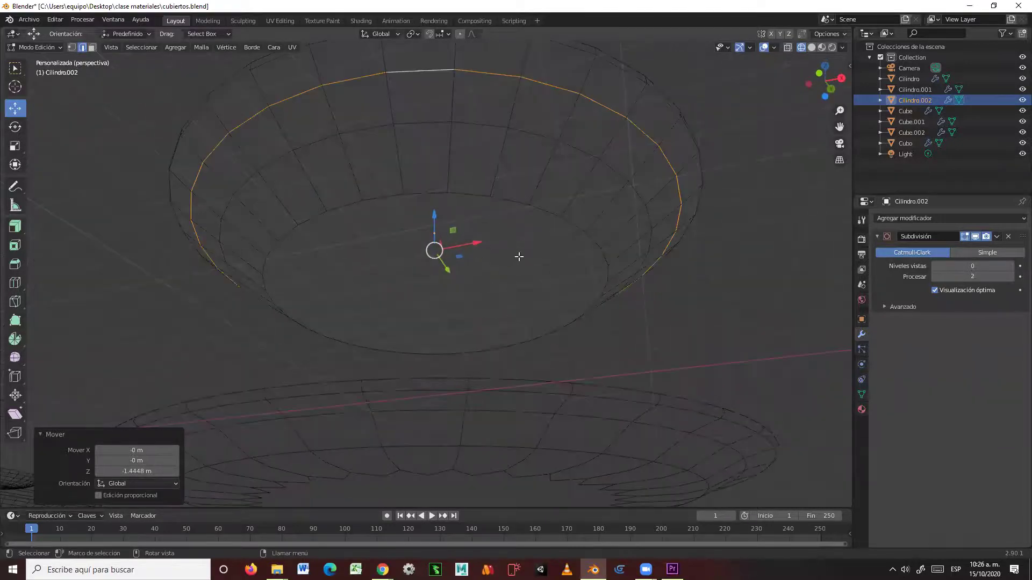
# Deepen the dish by lowering its bottom face 2.2609 m in Z, plus a further nudge of about 0.137 m.
pyautogui.click(92, 48)
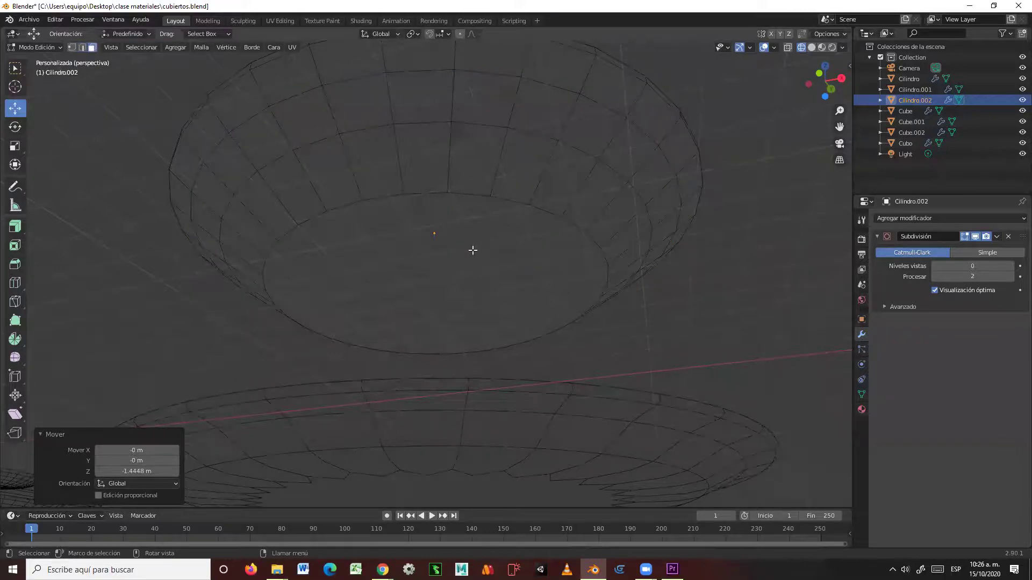
pyautogui.click(473, 251)
pyautogui.moveTo(434, 255); pyautogui.dragTo(428, 285)
pyautogui.moveTo(480, 307); pyautogui.dragTo(474, 332, button='middle')
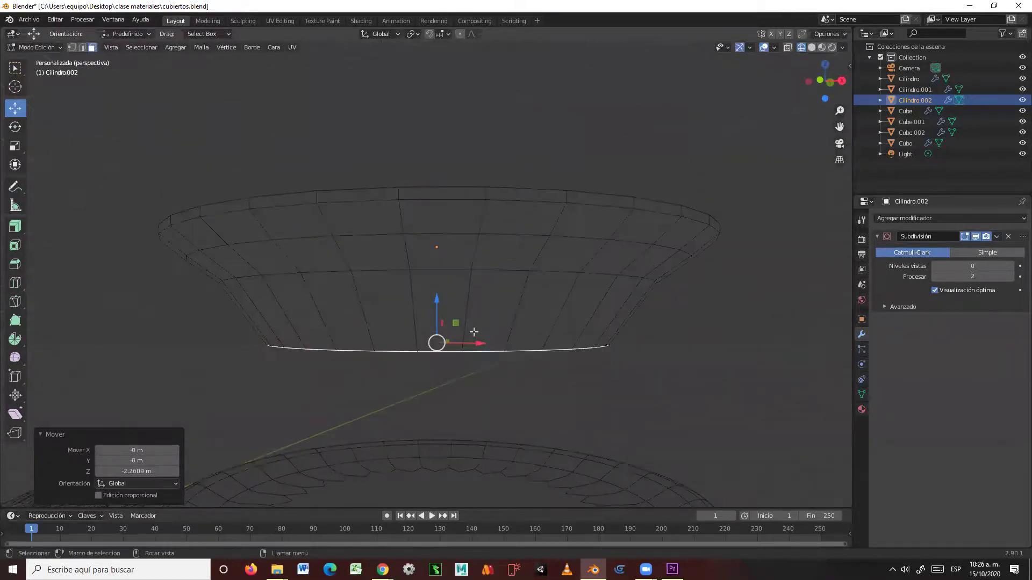
pyautogui.moveTo(436, 294); pyautogui.dragTo(417, 271)
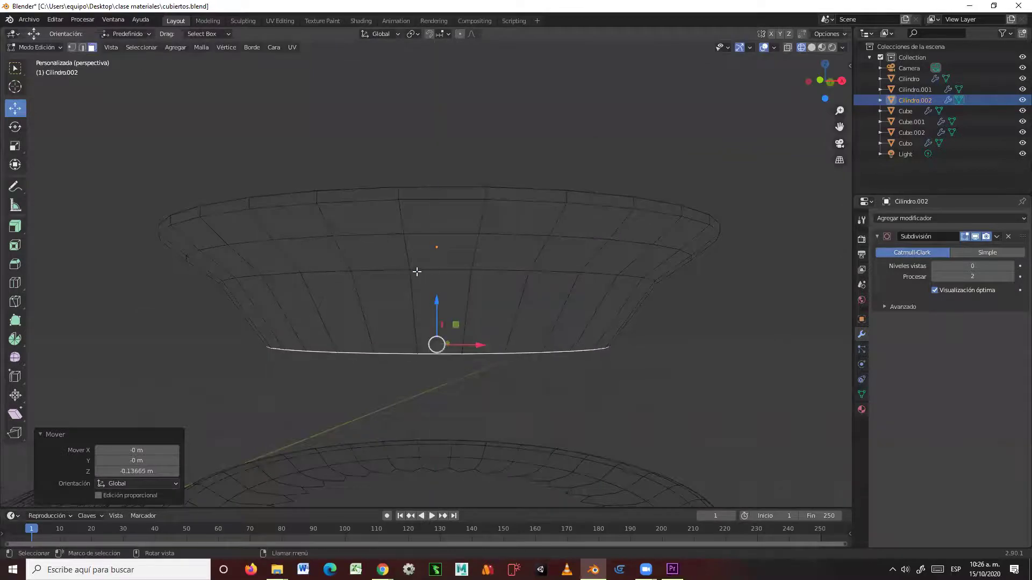
# Round the dish's outer wall by lowering its lower edge loop 2.2113 m and its upper edge loop 1.3907 m in Z.
pyautogui.press('2')
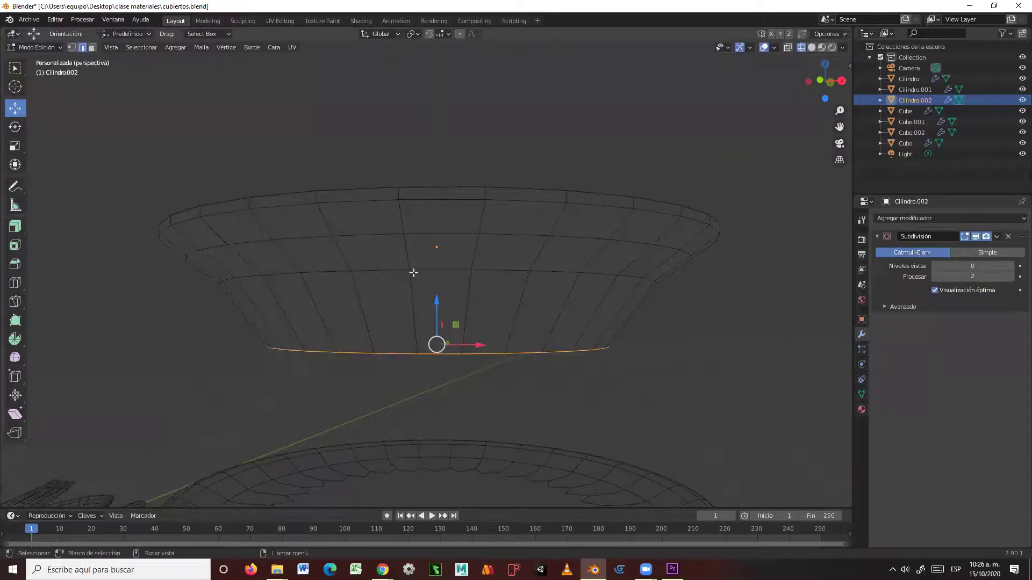
pyautogui.keyDown('alt'); pyautogui.click(422, 270); pyautogui.keyUp('alt')
pyautogui.moveTo(435, 249); pyautogui.dragTo(434, 267)
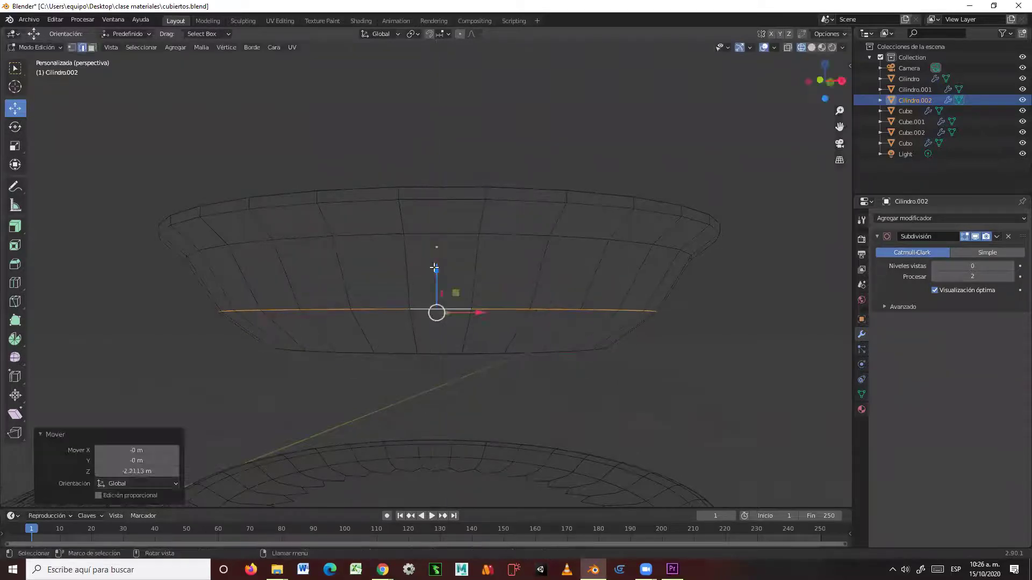
pyautogui.keyDown('alt'); pyautogui.click(368, 235); pyautogui.keyUp('alt')
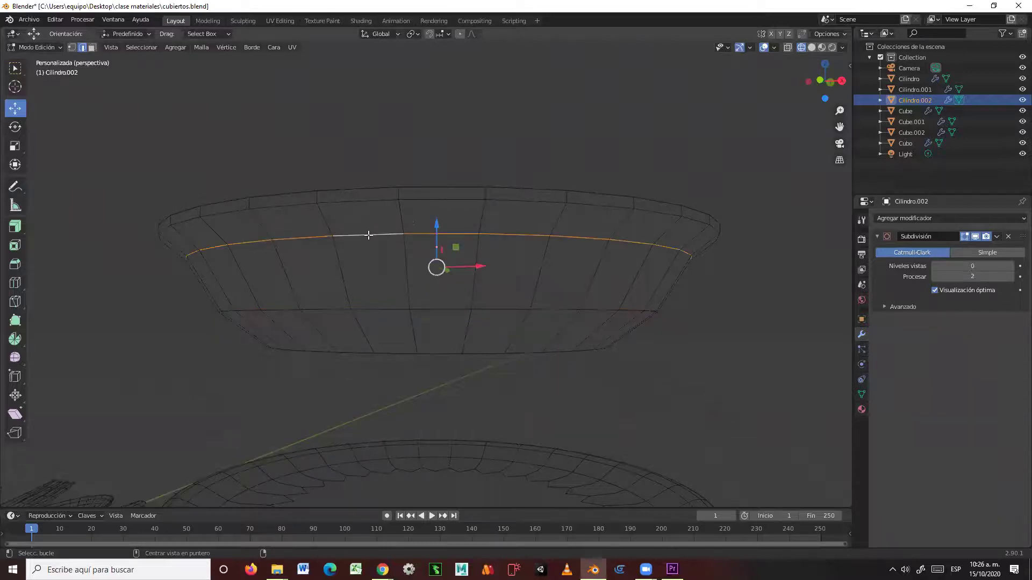
pyautogui.moveTo(438, 224); pyautogui.dragTo(437, 243)
pyautogui.moveTo(576, 247); pyautogui.dragTo(422, 258, button='middle')
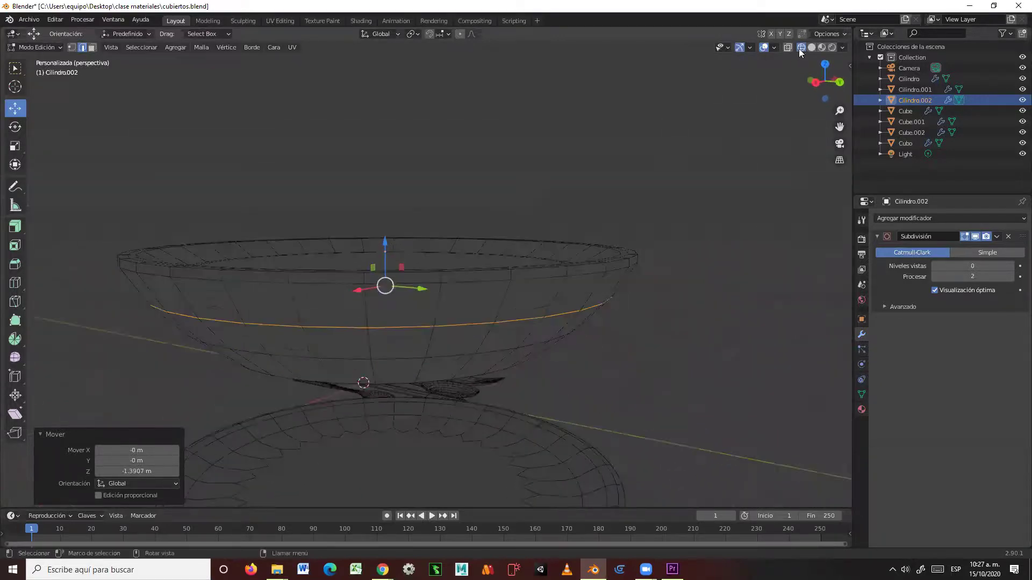
# Inspect the dish's interior from above in solid and wireframe shading.
pyautogui.moveTo(671, 243); pyautogui.dragTo(738, 276, button='middle')
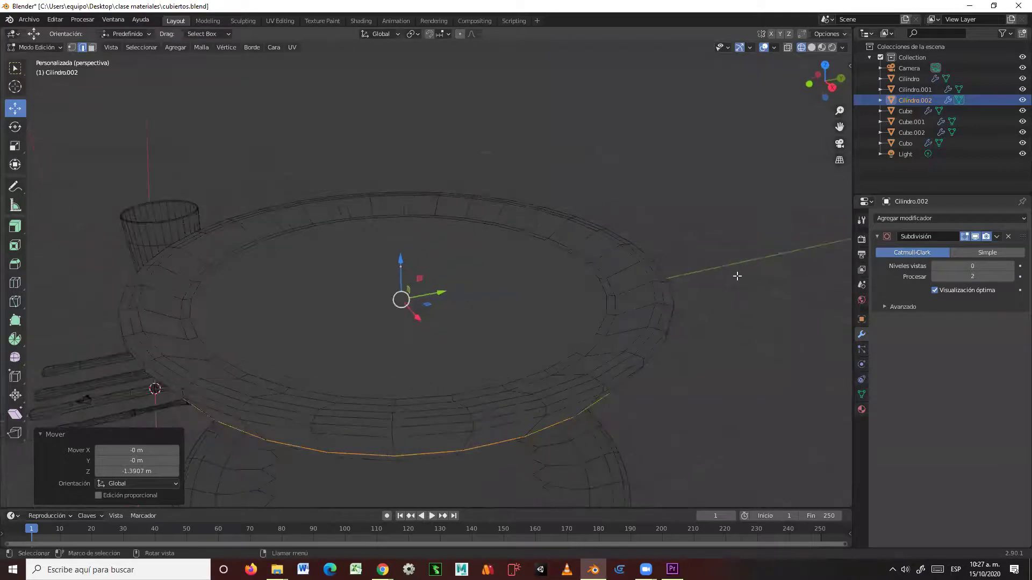
pyautogui.hotkey('shift', 'z')
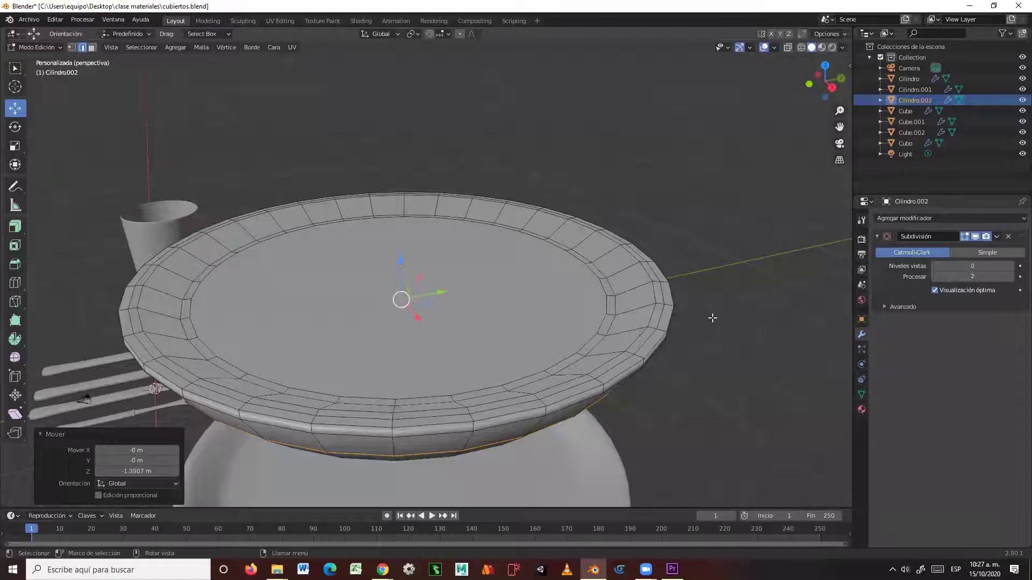
pyautogui.hotkey('alt', 'z')
pyautogui.hotkey('alt', 'z')
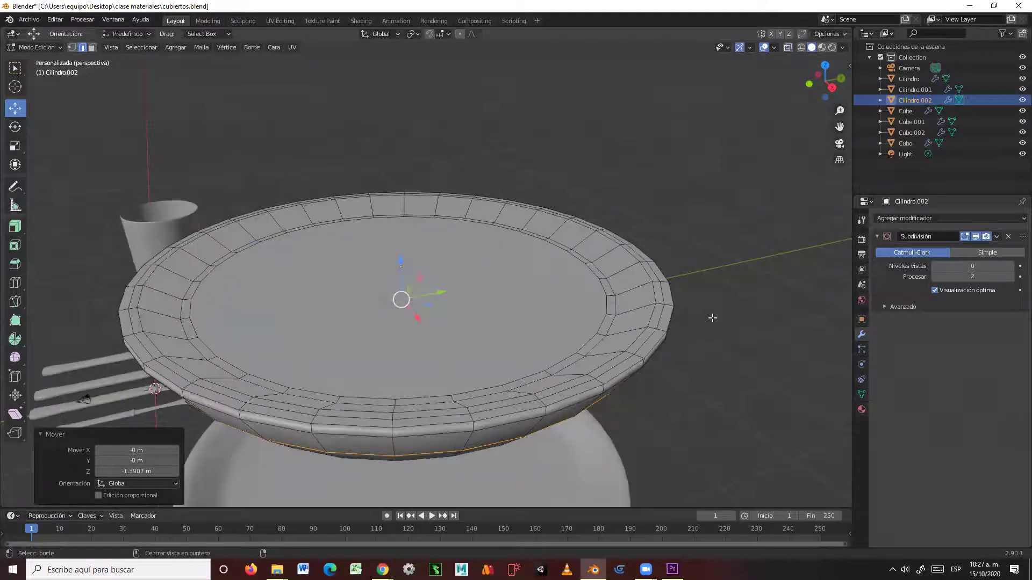
pyautogui.hotkey('shift', 'z')
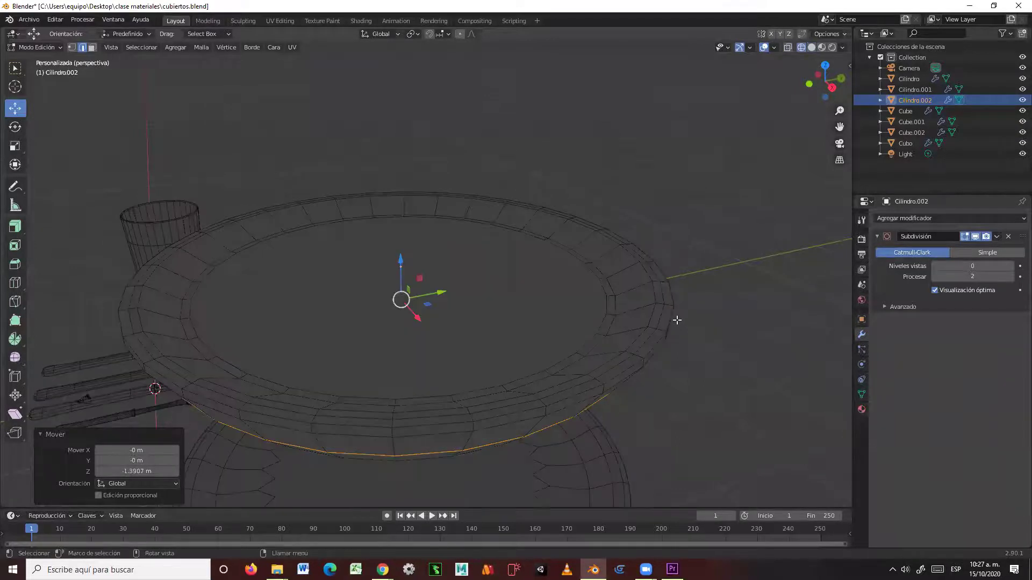
pyautogui.moveTo(669, 316); pyautogui.dragTo(593, 349, button='middle')
pyautogui.moveTo(557, 301); pyautogui.dragTo(567, 326, button='middle')
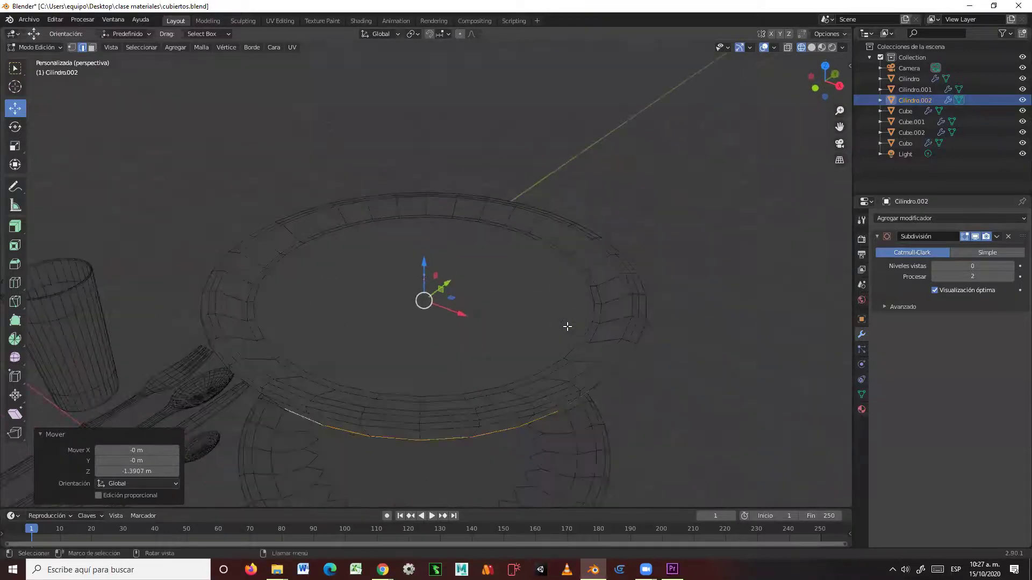
# Select the dish's inner floor face and try moving it along Z.
pyautogui.press('3')
pyautogui.click(469, 285)
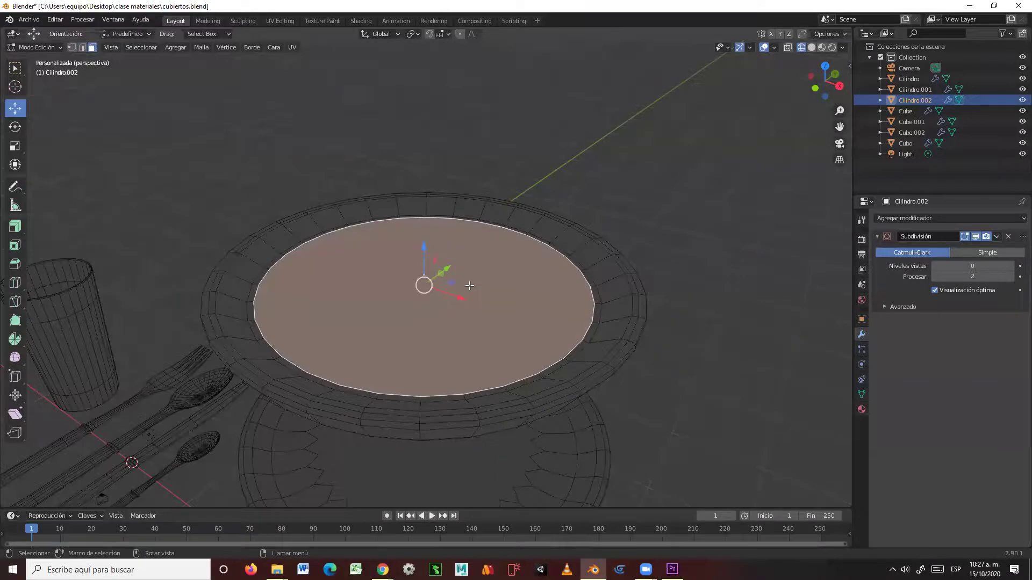
pyautogui.moveTo(466, 300); pyautogui.dragTo(428, 244, button='middle')
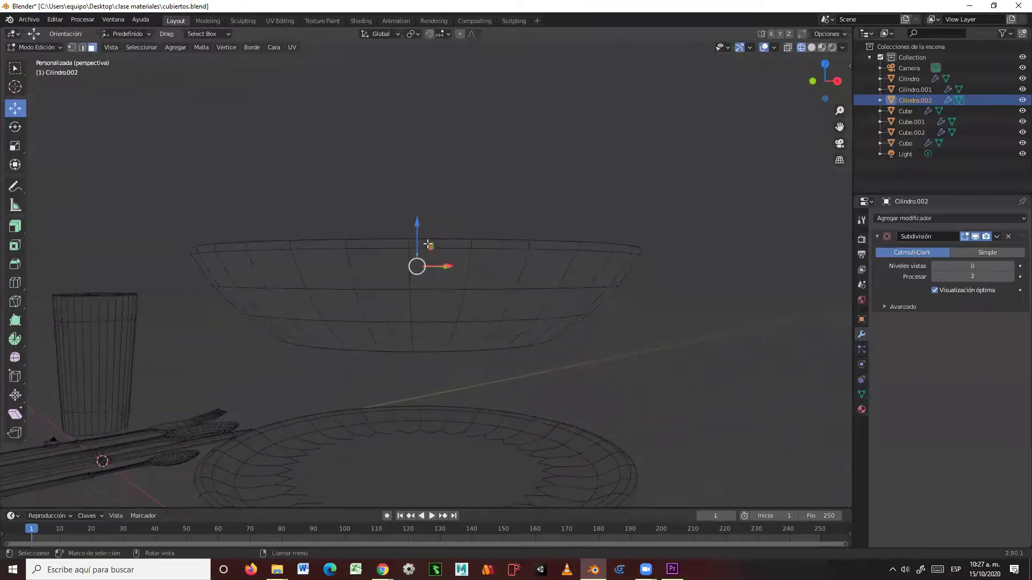
pyautogui.moveTo(416, 226)
pyautogui.mouseDown()
pyautogui.moveTo(418, 281)
pyautogui.moveTo(423, 215)
pyautogui.mouseUp()
pyautogui.moveTo(537, 263); pyautogui.dragTo(556, 283, button='middle')
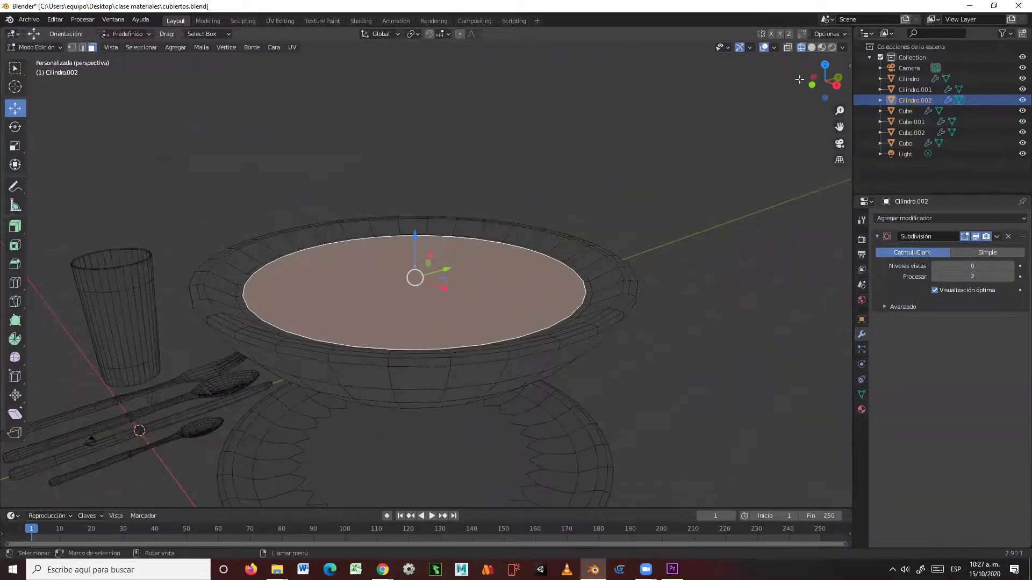
# Turn on X-ray in wireframe shading and lower the inner floor face 6.0593 m in Z, close to the outer base.
pyautogui.click(788, 48)
pyautogui.moveTo(636, 274); pyautogui.dragTo(633, 247, button='middle')
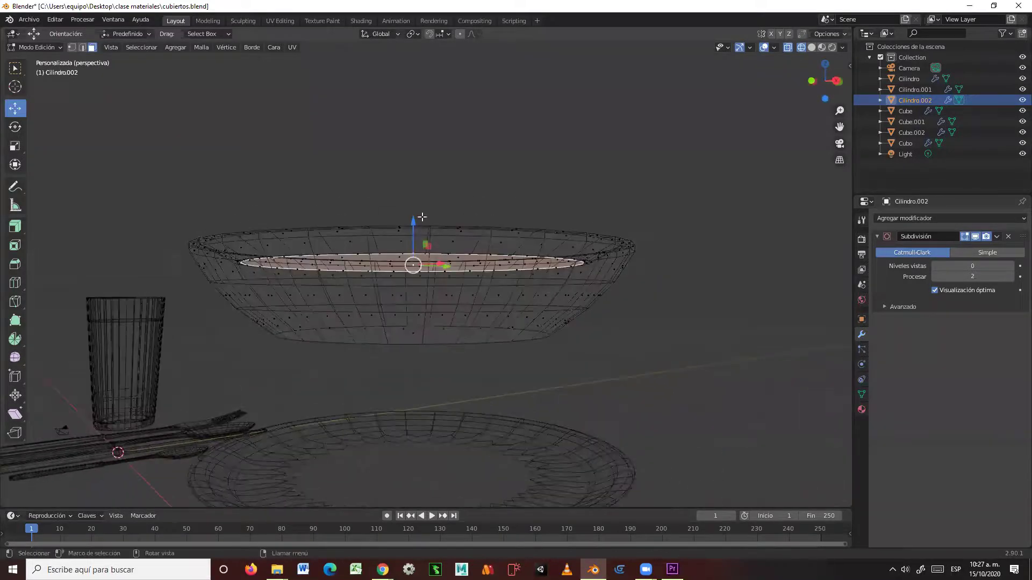
pyautogui.click(811, 47)
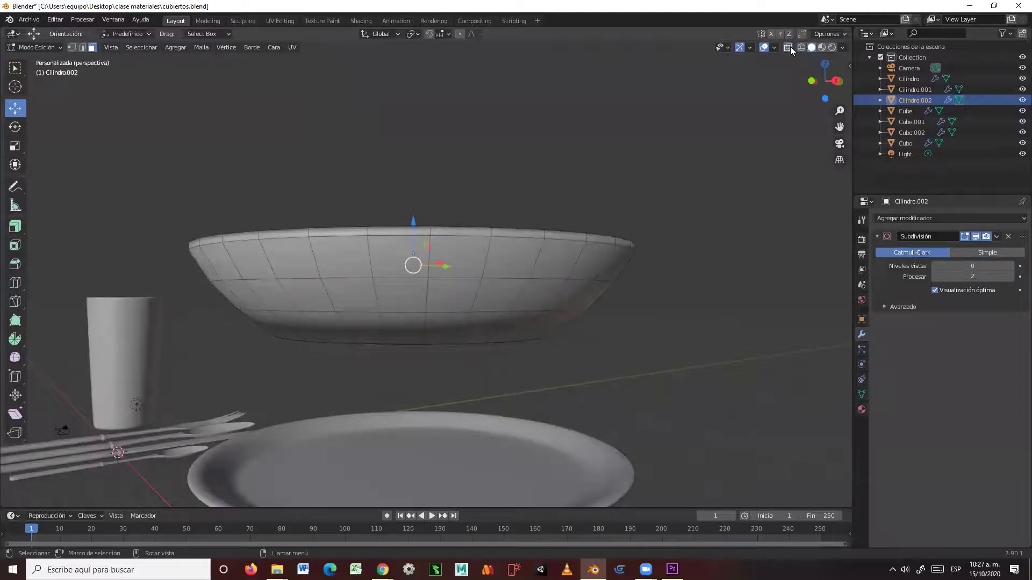
pyautogui.click(787, 47)
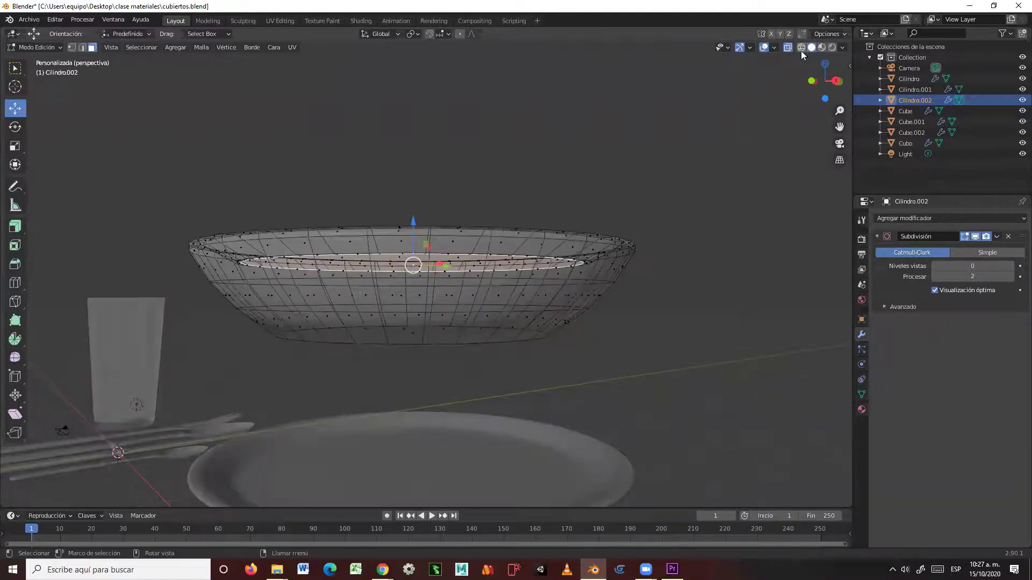
pyautogui.click(801, 48)
pyautogui.moveTo(500, 300)
pyautogui.mouseDown(button='middle')
pyautogui.moveTo(486, 325)
pyautogui.moveTo(462, 293)
pyautogui.mouseUp(button='middle')
pyautogui.moveTo(413, 219); pyautogui.dragTo(412, 278)
pyautogui.moveTo(470, 308)
pyautogui.mouseDown(button='middle')
pyautogui.moveTo(483, 357)
pyautogui.moveTo(482, 304)
pyautogui.mouseUp(button='middle')
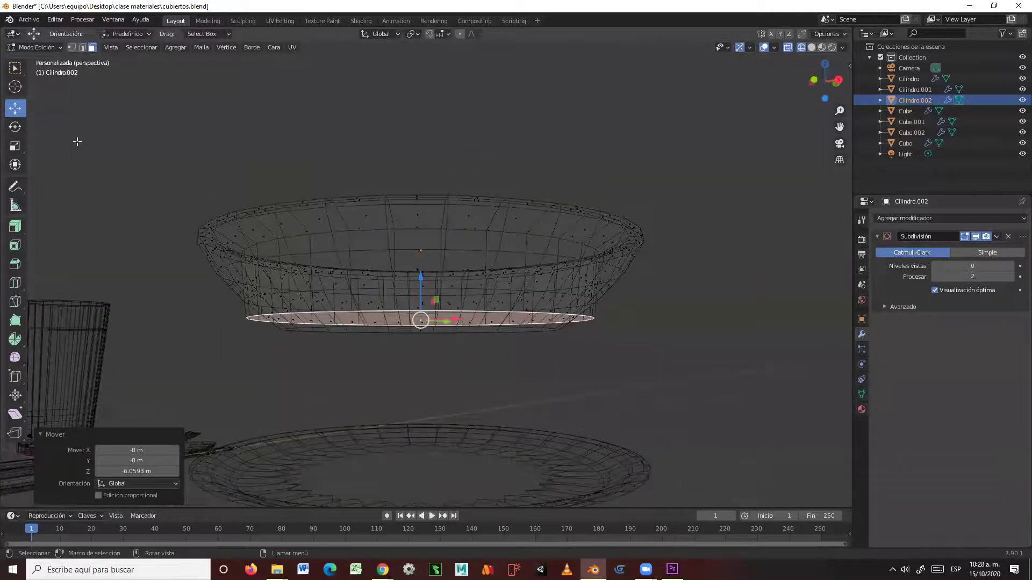
# Scale the inner floor face down to fit inside the outer base, finishing with a slight enlargement of 1.029.
pyautogui.moveTo(462, 301); pyautogui.dragTo(463, 323, button='middle')
pyautogui.click(15, 146)
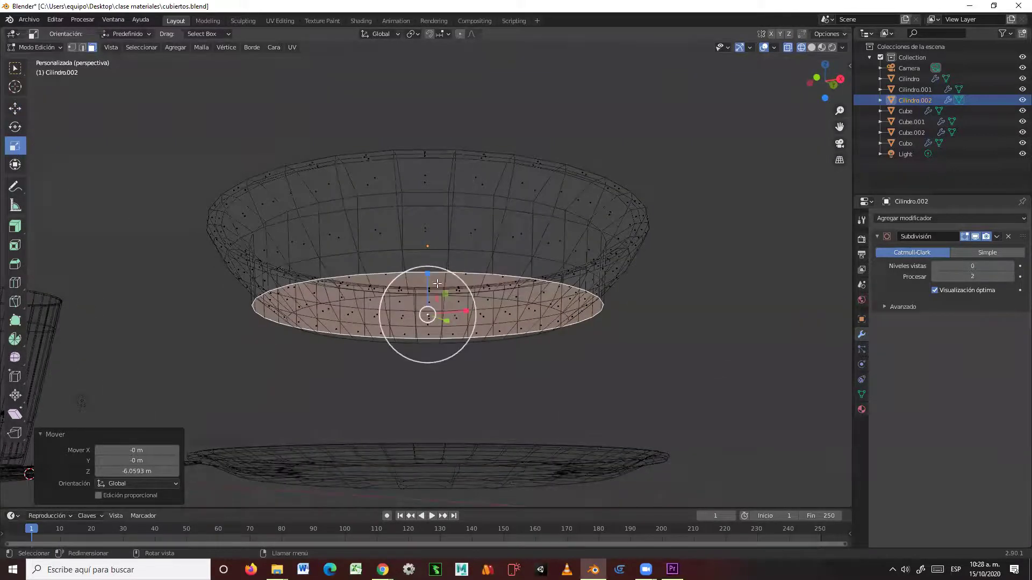
pyautogui.moveTo(462, 277); pyautogui.dragTo(450, 281)
pyautogui.moveTo(449, 281); pyautogui.dragTo(470, 305, button='middle')
pyautogui.moveTo(470, 305); pyautogui.dragTo(484, 317)
pyautogui.moveTo(483, 317); pyautogui.dragTo(532, 376, button='middle')
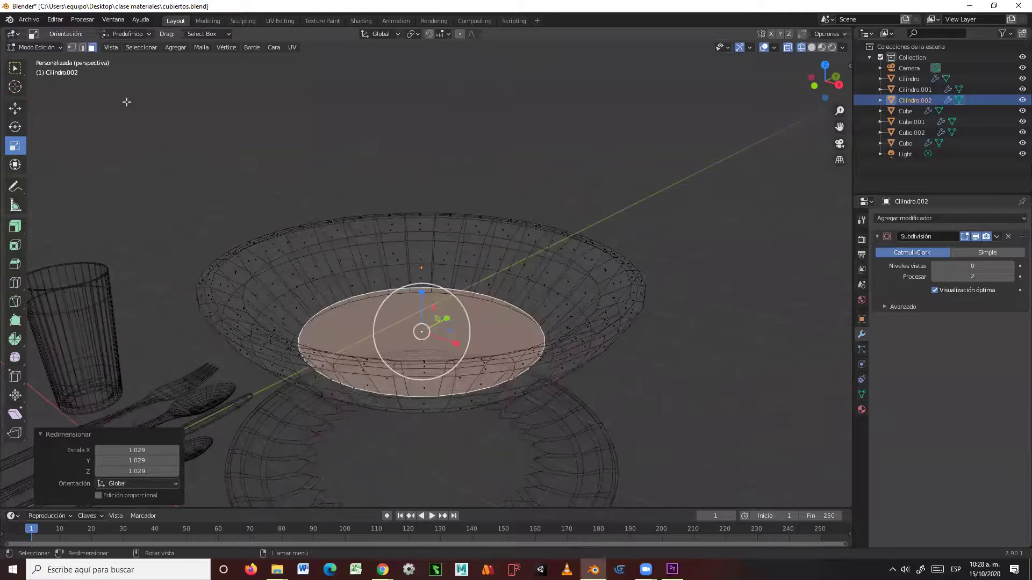
# Select the edge loop midway up the dish's inner wall and lower it 3.8194 m in Z.
pyautogui.click(83, 47)
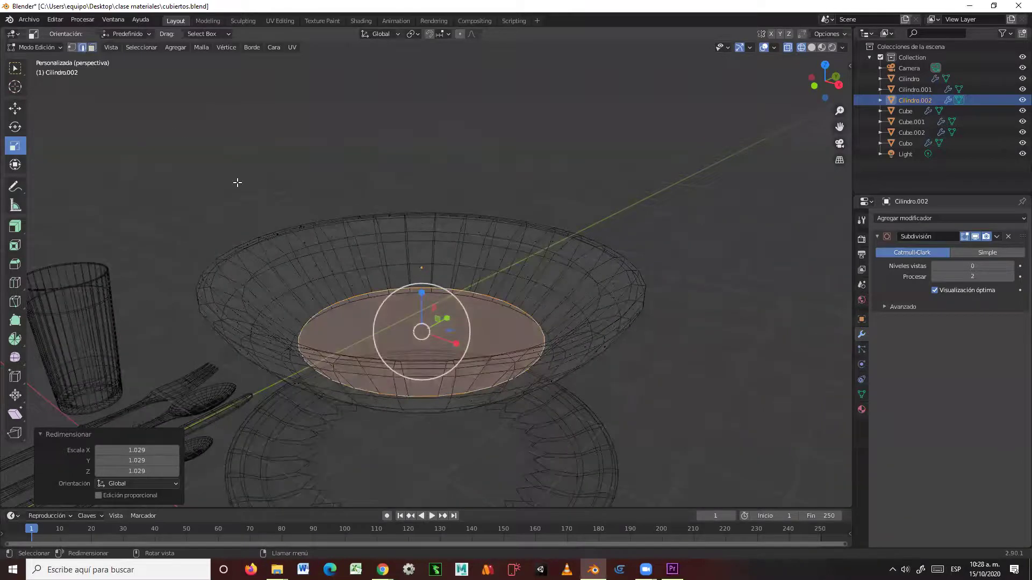
pyautogui.keyDown('alt'); pyautogui.click(348, 270); pyautogui.keyUp('alt')
pyautogui.moveTo(384, 277)
pyautogui.mouseDown(button='middle')
pyautogui.moveTo(465, 287)
pyautogui.moveTo(370, 274)
pyautogui.mouseUp(button='middle')
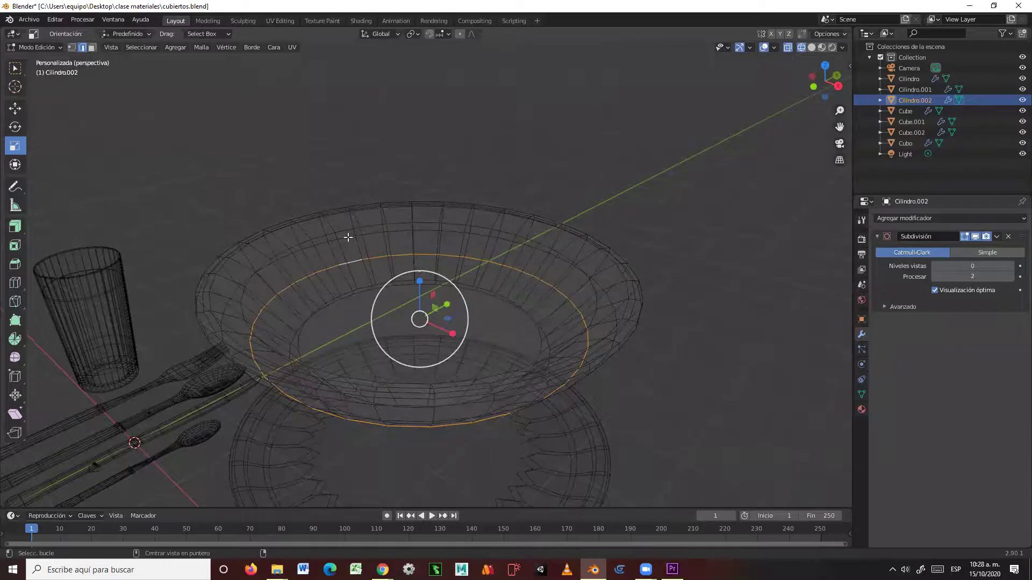
pyautogui.moveTo(385, 266); pyautogui.dragTo(418, 233, button='middle')
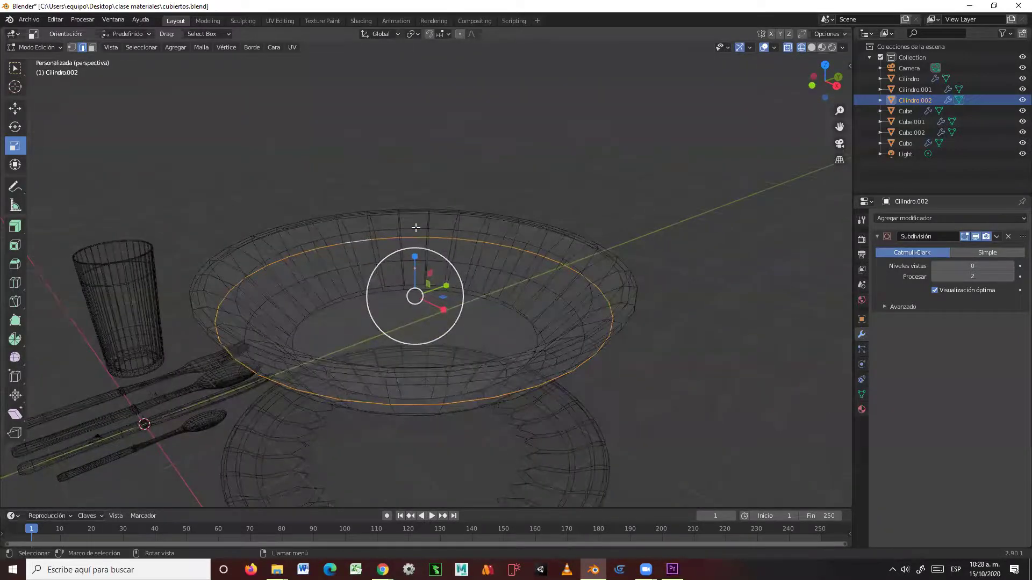
pyautogui.keyDown('alt'); pyautogui.click(415, 228); pyautogui.keyUp('alt')
pyautogui.moveTo(474, 297); pyautogui.dragTo(473, 264, button='middle')
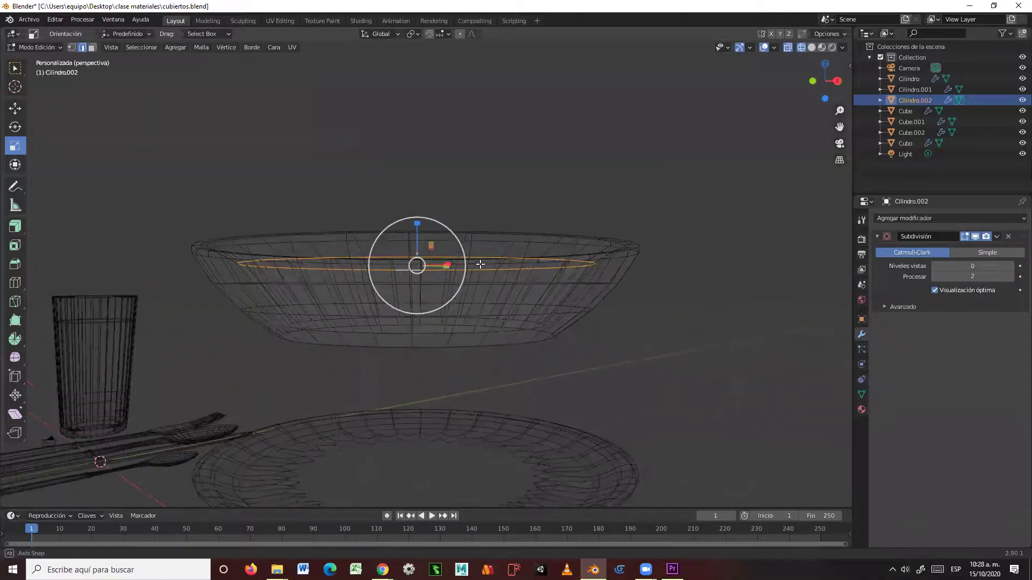
pyautogui.click(15, 109)
pyautogui.moveTo(417, 217); pyautogui.dragTo(420, 256)
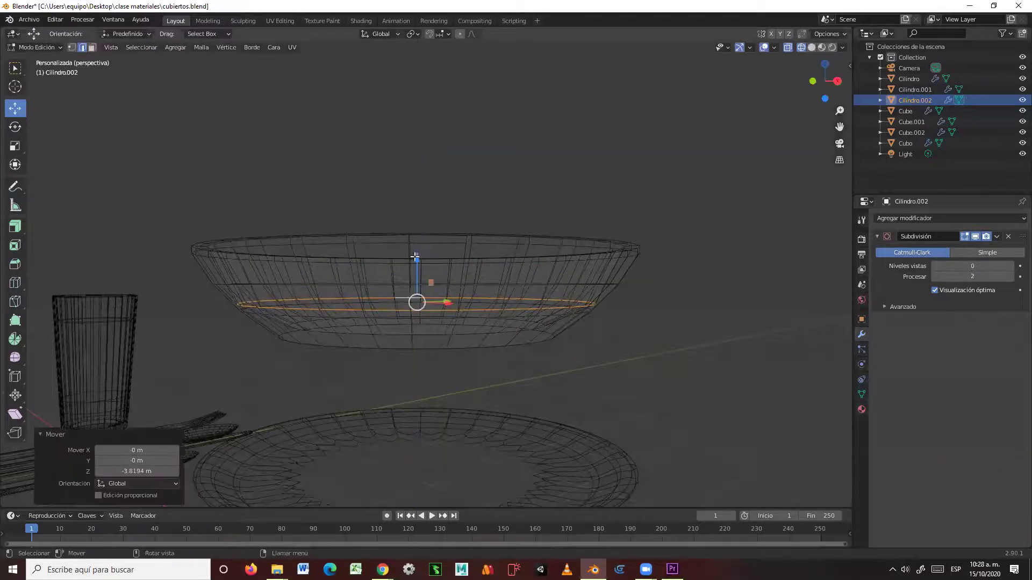
# Scale the lowered inner-wall edge loop to 0.942 and return to solid shading with X-ray off.
pyautogui.click(15, 146)
pyautogui.moveTo(180, 214); pyautogui.dragTo(453, 280, button='middle')
pyautogui.moveTo(453, 280); pyautogui.dragTo(444, 281)
pyautogui.moveTo(529, 306)
pyautogui.mouseDown(button='middle')
pyautogui.moveTo(527, 295)
pyautogui.moveTo(521, 322)
pyautogui.mouseUp(button='middle')
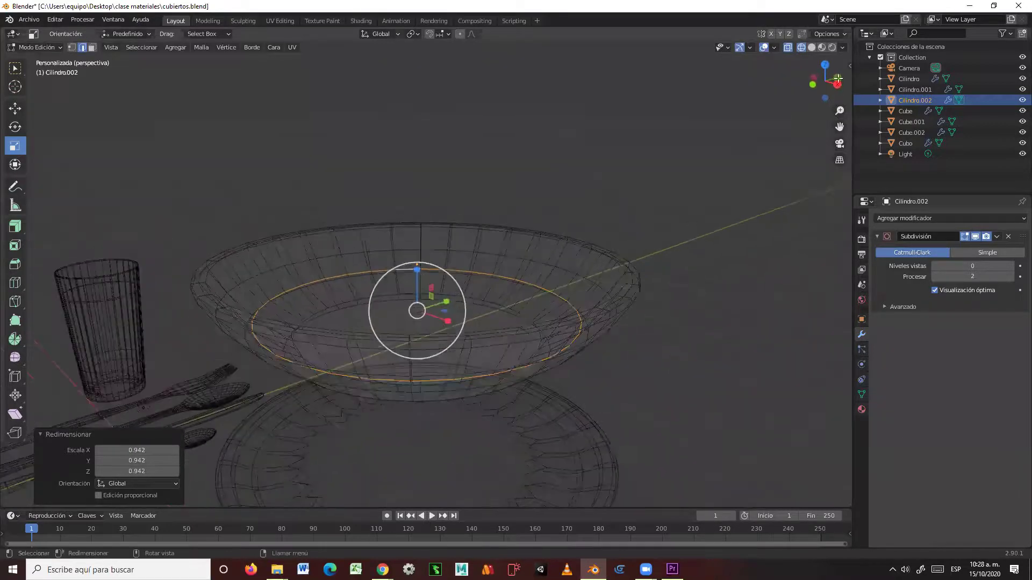
pyautogui.click(811, 47)
pyautogui.moveTo(811, 51); pyautogui.dragTo(792, 84, button='middle')
pyautogui.click(785, 47)
pyautogui.moveTo(663, 293); pyautogui.dragTo(677, 311, button='middle')
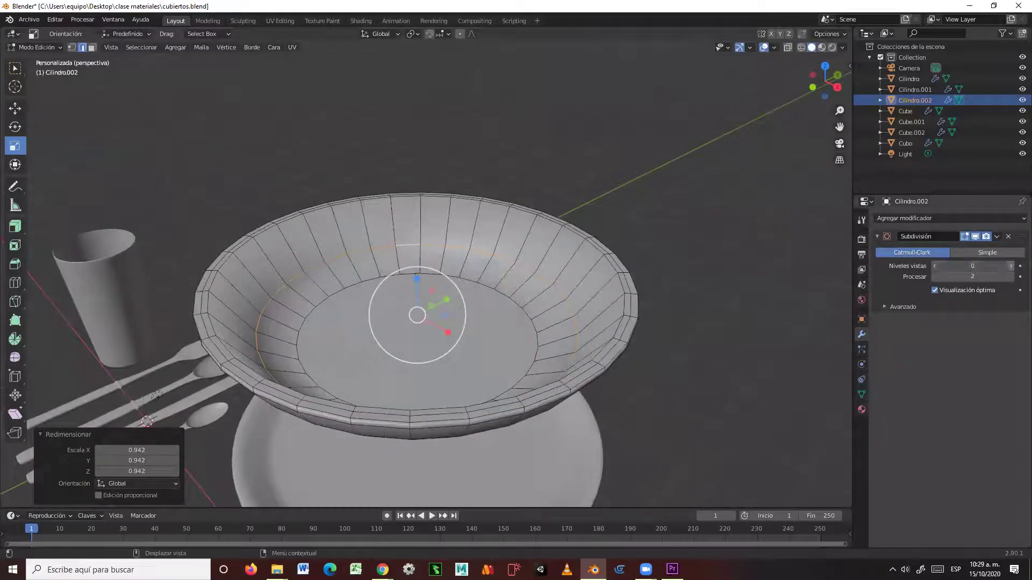
# Preview the dish with the subdivision viewport level at 1, examine its outside from below, and set the level back to 0.
pyautogui.click(1010, 266)
pyautogui.moveTo(675, 338); pyautogui.dragTo(693, 275, button='middle')
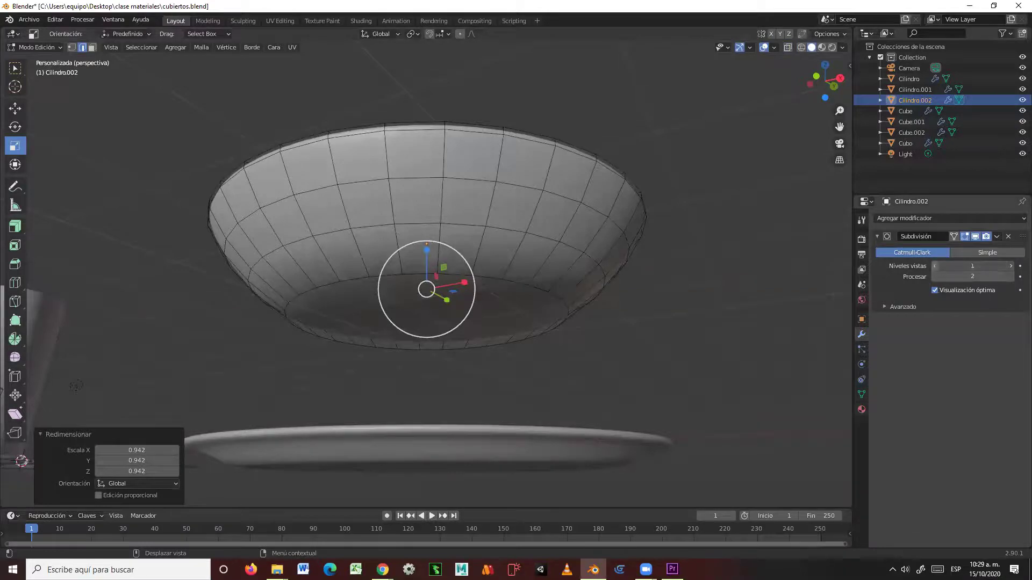
pyautogui.click(934, 266)
pyautogui.moveTo(565, 300); pyautogui.dragTo(544, 295, button='middle')
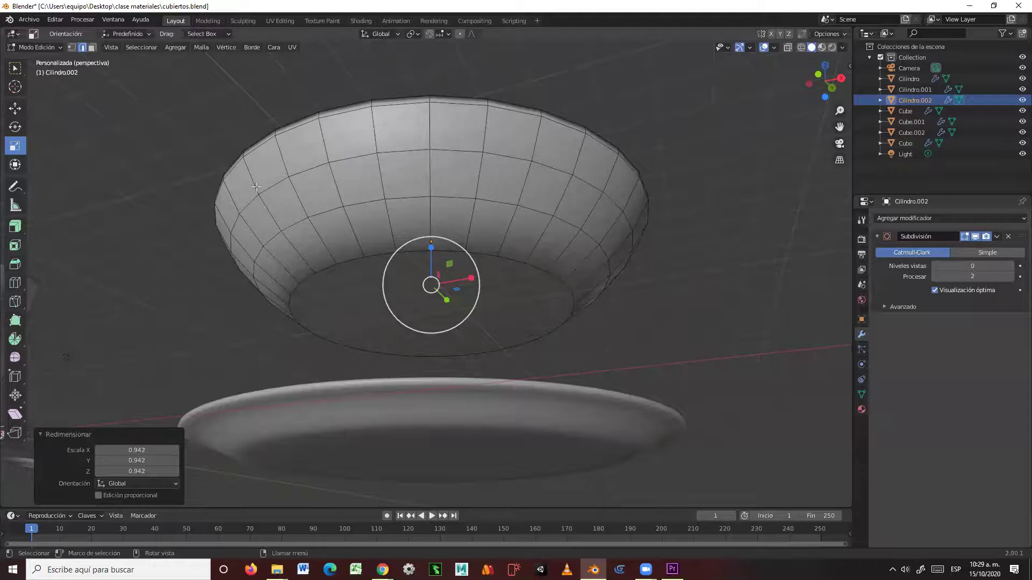
# Inset the dish's outer base face with a thickness of 0.1689 m.
pyautogui.click(93, 48)
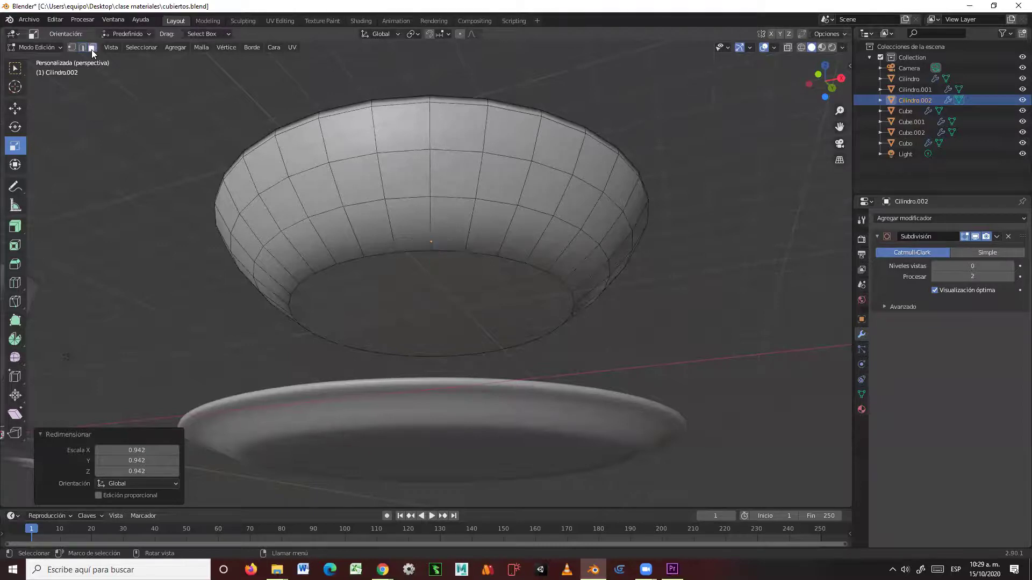
pyautogui.click(351, 303)
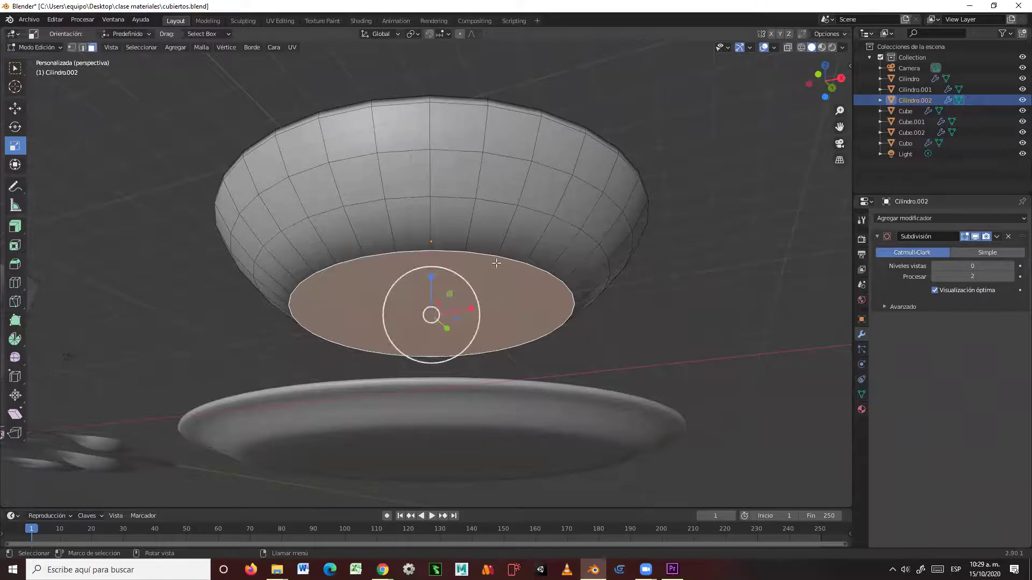
pyautogui.click(15, 249)
pyautogui.moveTo(432, 377); pyautogui.dragTo(432, 371)
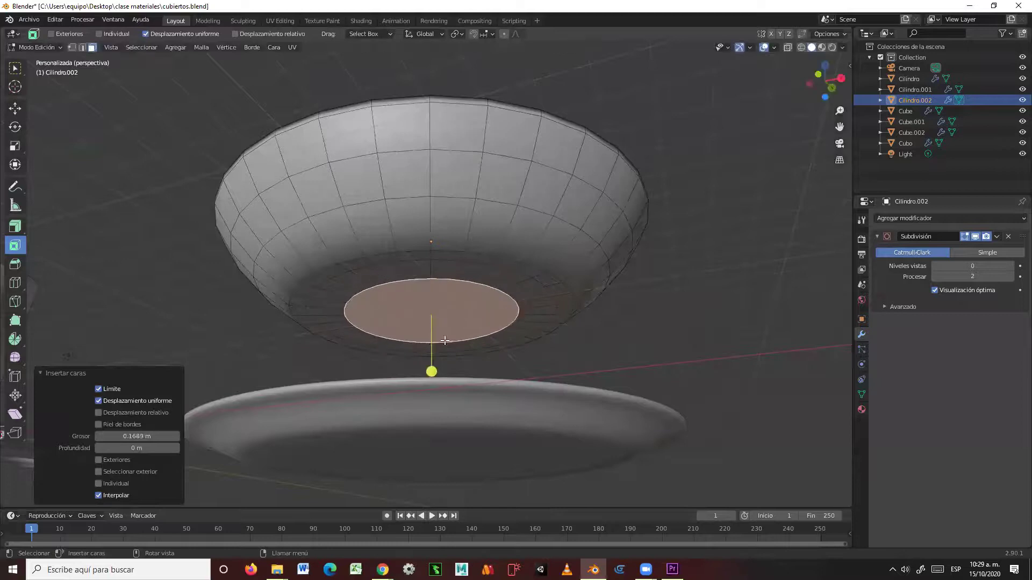
# Check the inset base and the interior at subdivision viewport level 1, and return the level to 0.
pyautogui.click(1008, 265)
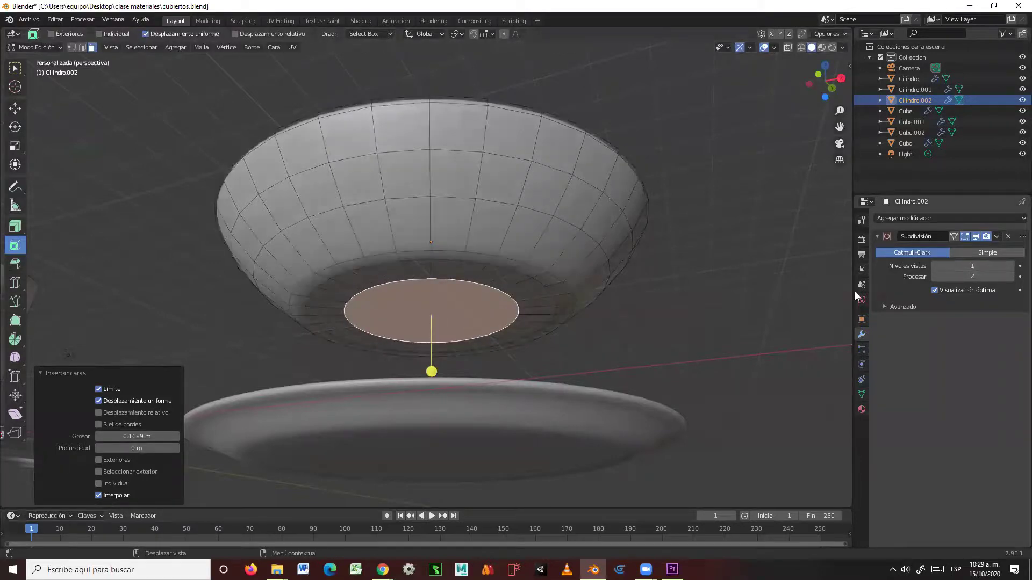
pyautogui.moveTo(721, 315); pyautogui.dragTo(741, 301)
pyautogui.moveTo(742, 302); pyautogui.dragTo(699, 326, button='middle')
pyautogui.moveTo(587, 309); pyautogui.dragTo(660, 366, button='middle')
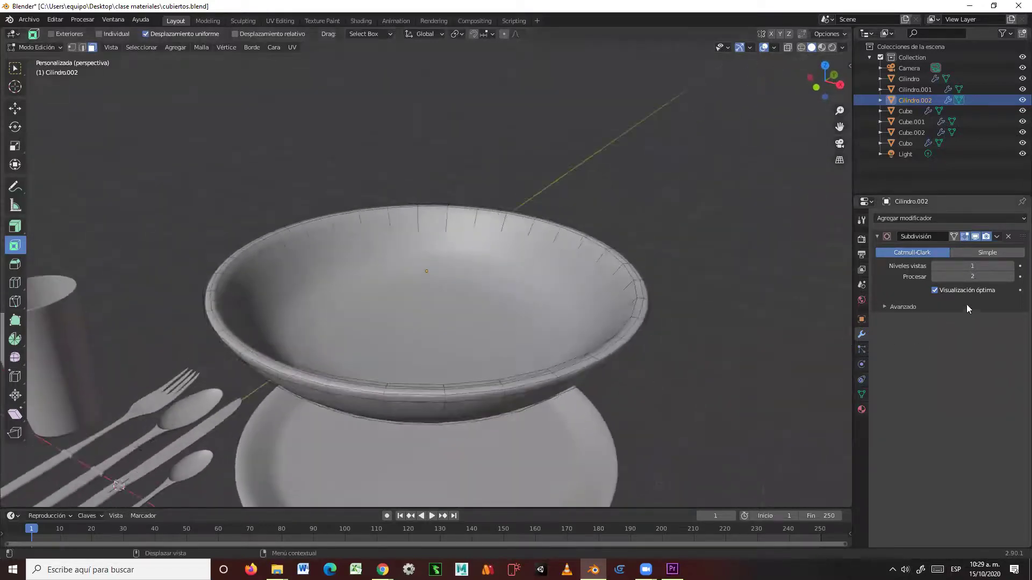
pyautogui.click(935, 267)
pyautogui.moveTo(753, 337); pyautogui.dragTo(741, 361, button='middle')
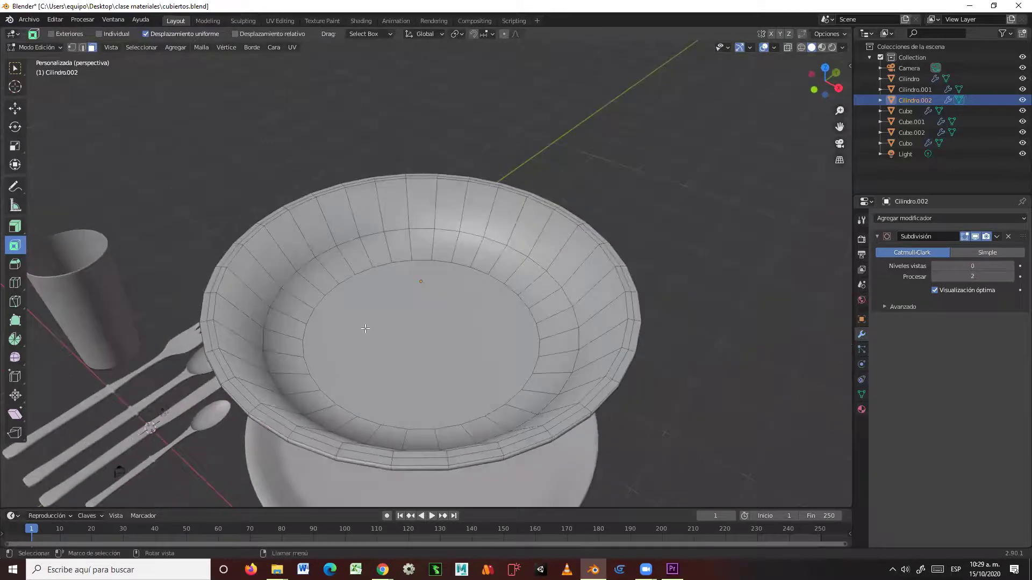
# Inset the dish's inner floor face by 0.09262 m and set the subdivision viewport level to 1.
pyautogui.click(450, 353)
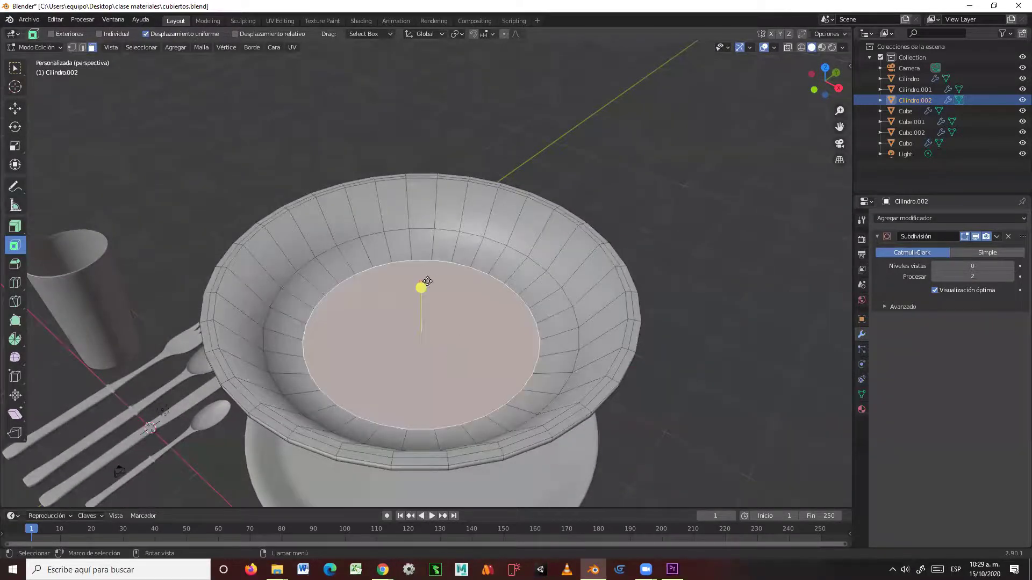
pyautogui.moveTo(421, 286); pyautogui.dragTo(417, 302)
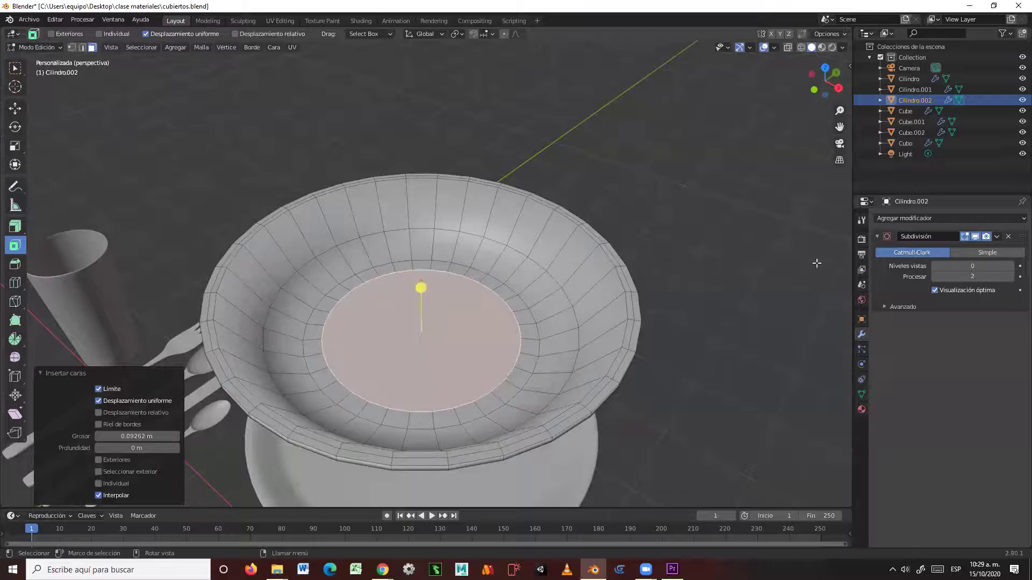
pyautogui.click(1010, 267)
pyautogui.moveTo(811, 362); pyautogui.dragTo(621, 365, button='middle')
# Return to Object Mode and scale the whole dish down slightly.
pyautogui.press('Tab')
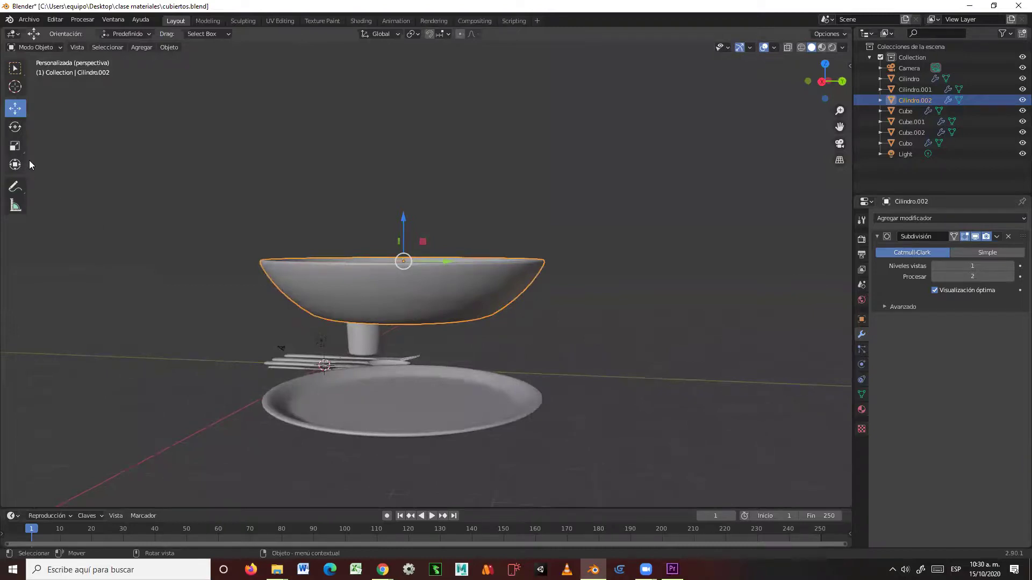
pyautogui.click(15, 148)
pyautogui.moveTo(419, 332); pyautogui.dragTo(418, 344, button='middle')
pyautogui.moveTo(438, 228); pyautogui.dragTo(434, 228)
pyautogui.moveTo(434, 229); pyautogui.dragTo(554, 271, button='middle')
# Lower the dish onto the flat plate and shift it horizontally, 2.4872 m in X, toward the plate's center.
pyautogui.click(15, 110)
pyautogui.moveTo(439, 212); pyautogui.dragTo(433, 317)
pyautogui.moveTo(492, 463); pyautogui.dragTo(425, 386, button='middle')
pyautogui.moveTo(432, 353); pyautogui.dragTo(421, 371)
# Fine-tune the dish's position along X so it sits centered on the flat plate, and deselect it.
pyautogui.moveTo(570, 410); pyautogui.dragTo(695, 368, button='middle')
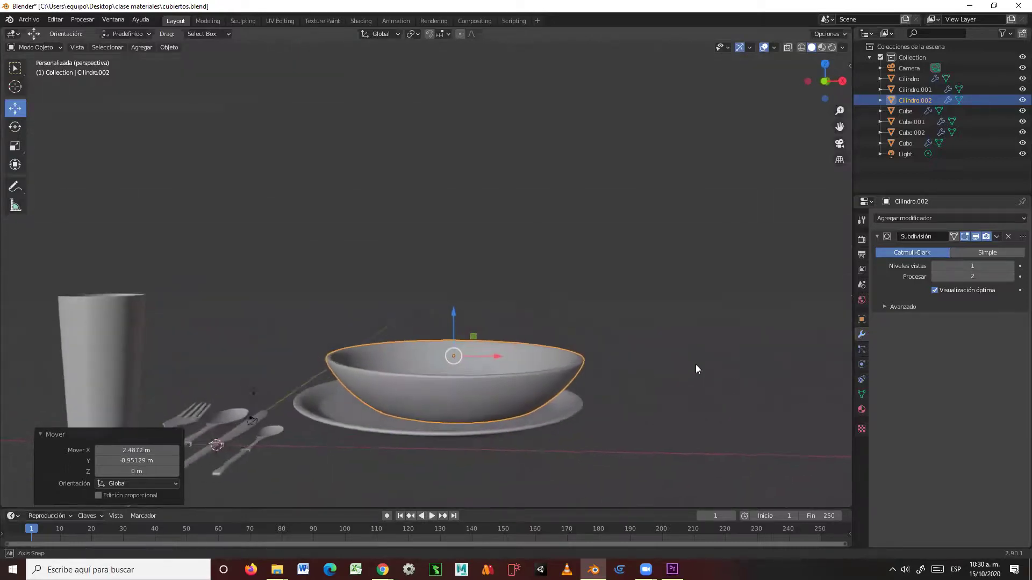
pyautogui.moveTo(490, 357); pyautogui.dragTo(476, 358)
pyautogui.moveTo(576, 386); pyautogui.dragTo(565, 454, button='middle')
pyautogui.scroll(-2, 493, 415)
pyautogui.moveTo(493, 415); pyautogui.dragTo(563, 376, button='middle')
pyautogui.click(563, 380)
pyautogui.scroll(2, 542, 409)
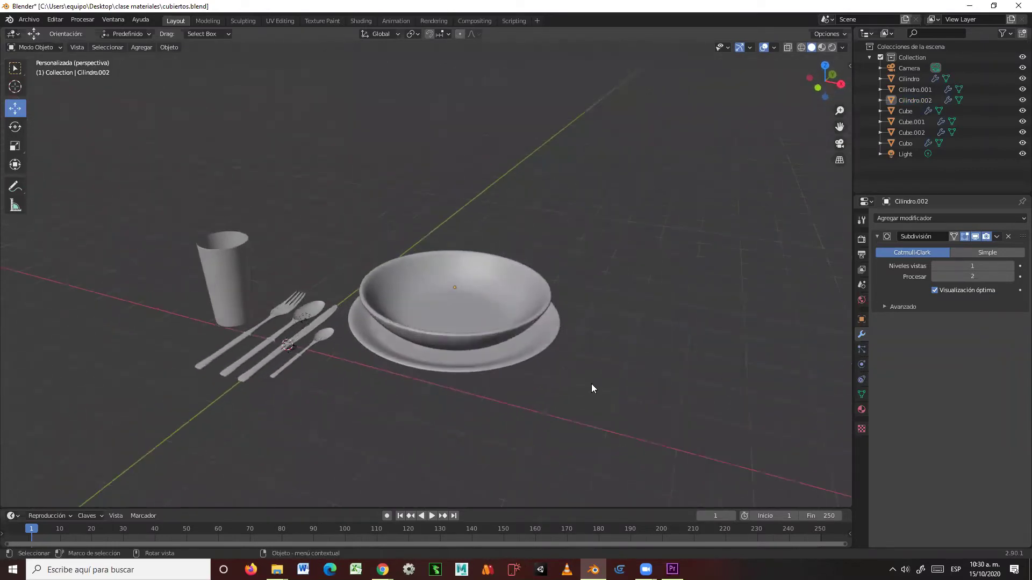